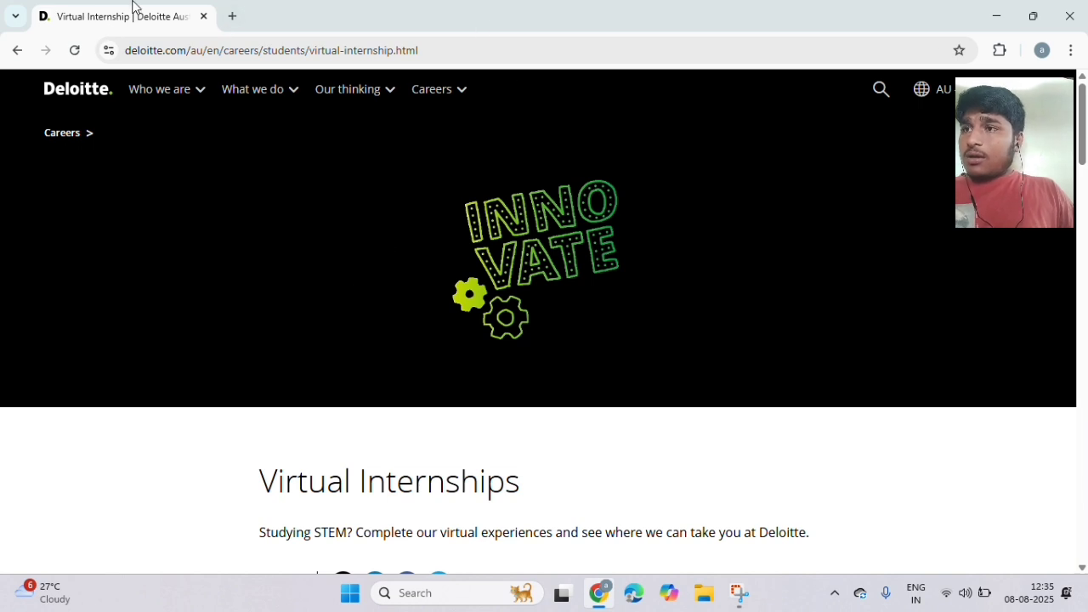
{"action": "scroll", "coordinate": [250, 144], "scroll_direction": "down", "scroll_amount": 1}
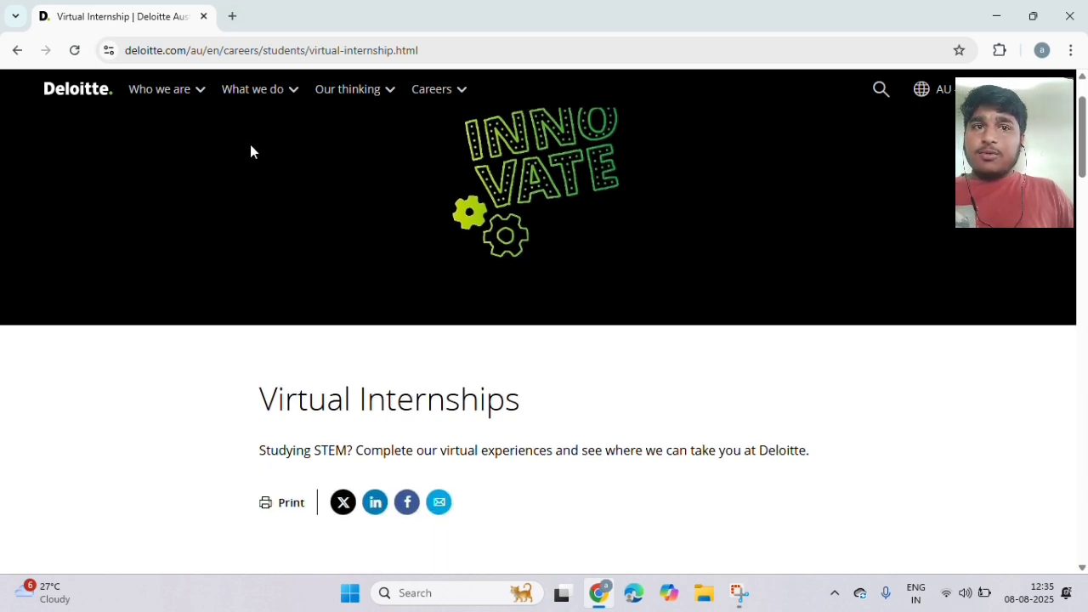
{"action": "key", "text": "super+d"}
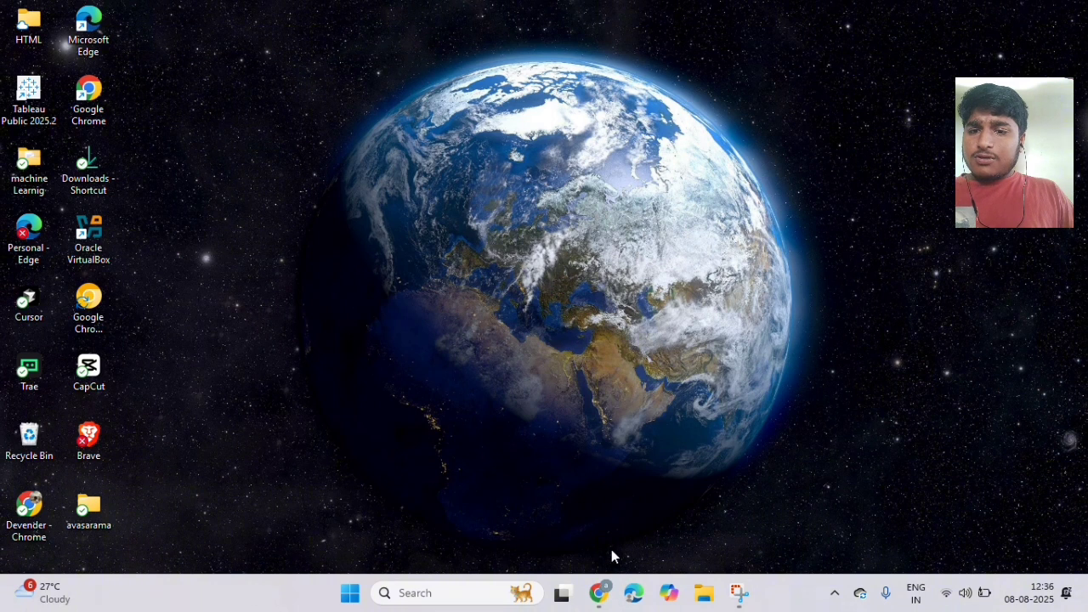
{"action": "left_click", "coordinate": [599, 593]}
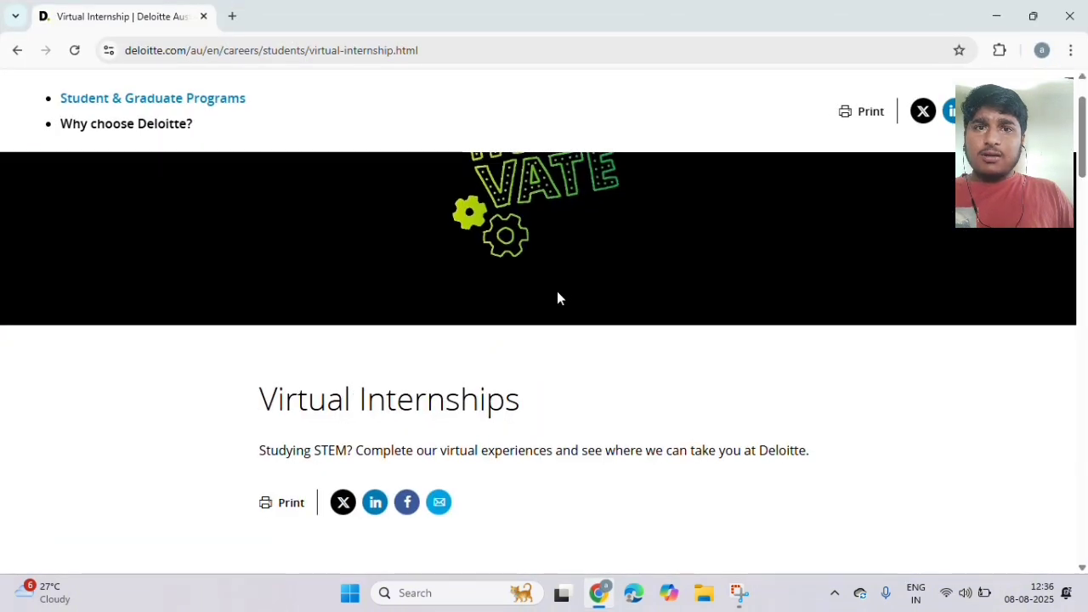
{"action": "scroll", "coordinate": [558, 293], "scroll_direction": "up", "scroll_amount": 1}
{"action": "scroll", "coordinate": [553, 272], "scroll_direction": "down", "scroll_amount": 1}
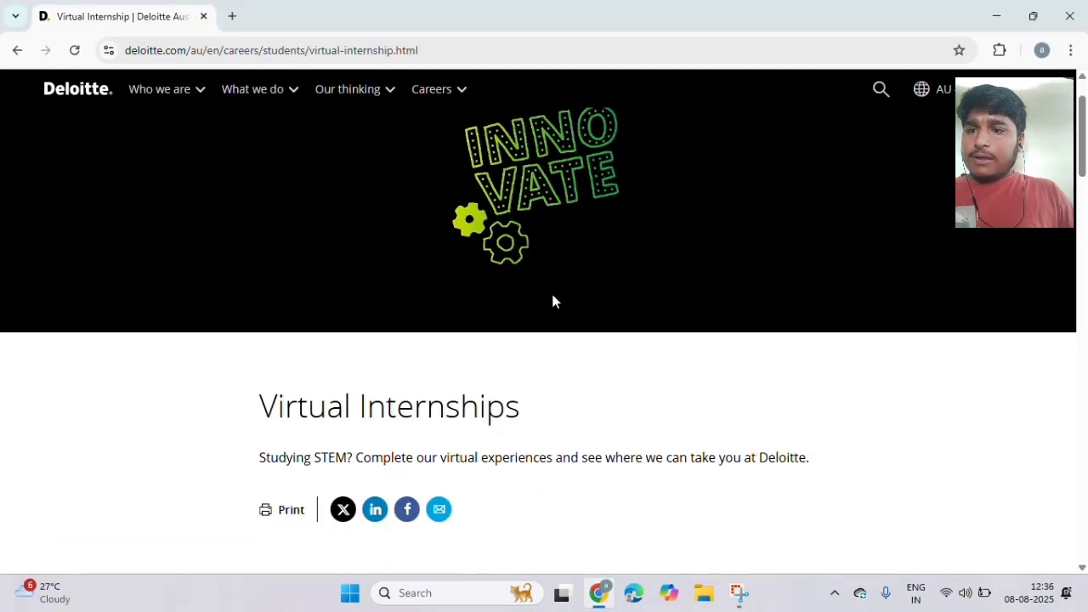
Step: Open the Data Analytics enrolment from Deloitte's Virtual Internships page and sign up for a free Forage account with Google
{"action": "scroll", "coordinate": [554, 301], "scroll_direction": "down", "scroll_amount": 7}
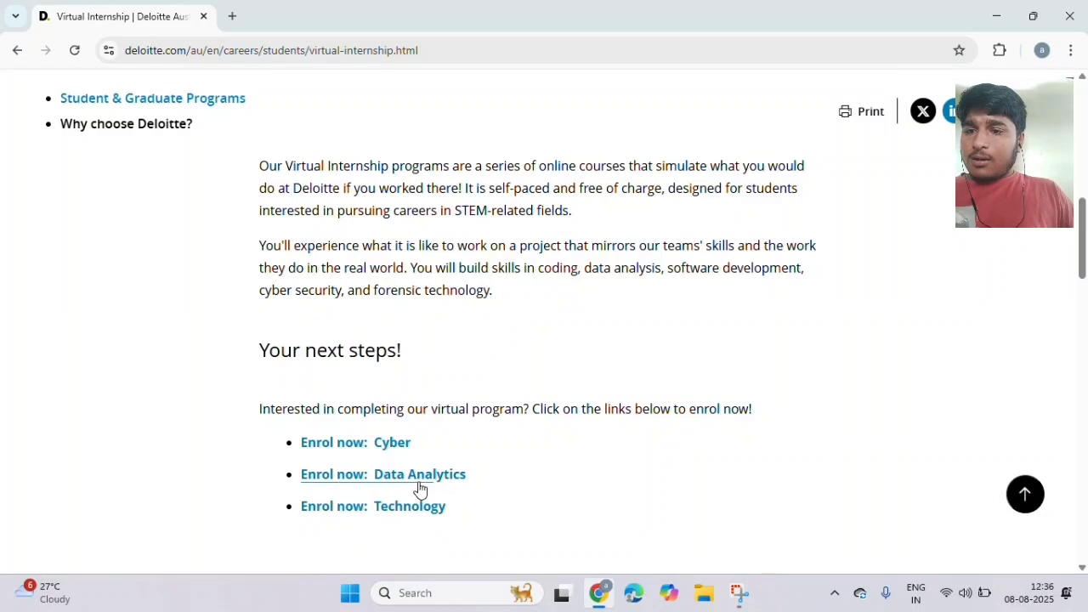
{"action": "left_click", "coordinate": [452, 486]}
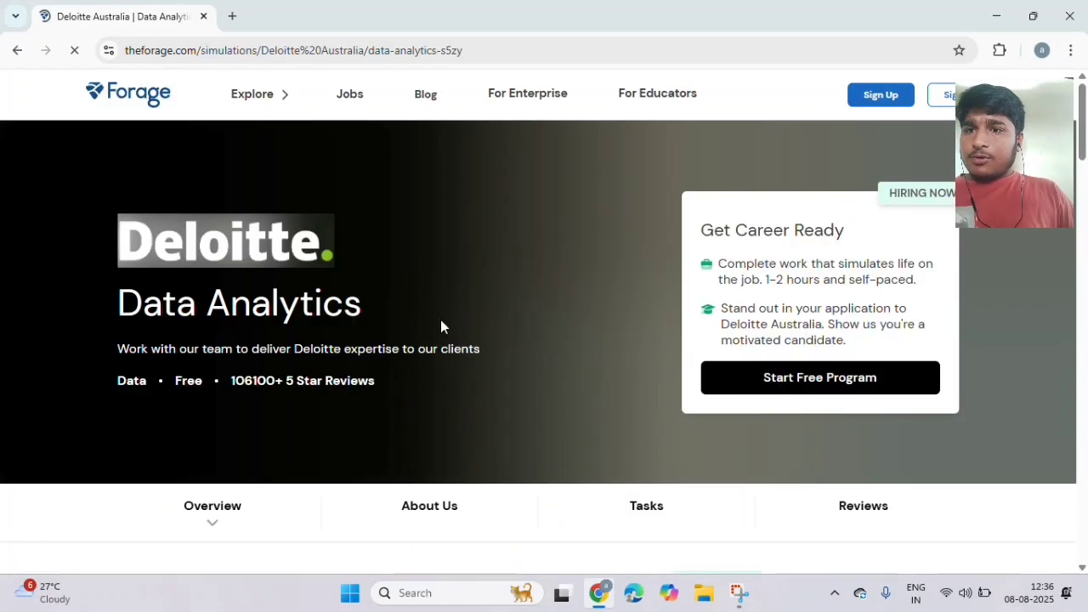
{"action": "scroll", "coordinate": [439, 329], "scroll_direction": "down", "scroll_amount": 3}
{"action": "scroll", "coordinate": [438, 328], "scroll_direction": "up", "scroll_amount": 2}
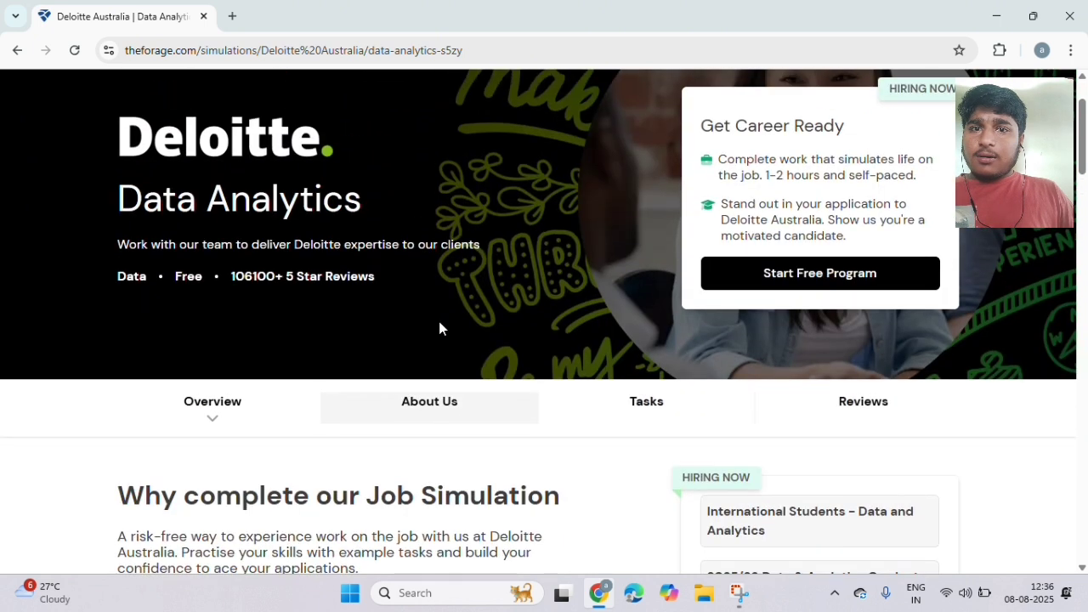
{"action": "scroll", "coordinate": [642, 266], "scroll_direction": "up", "scroll_amount": 1}
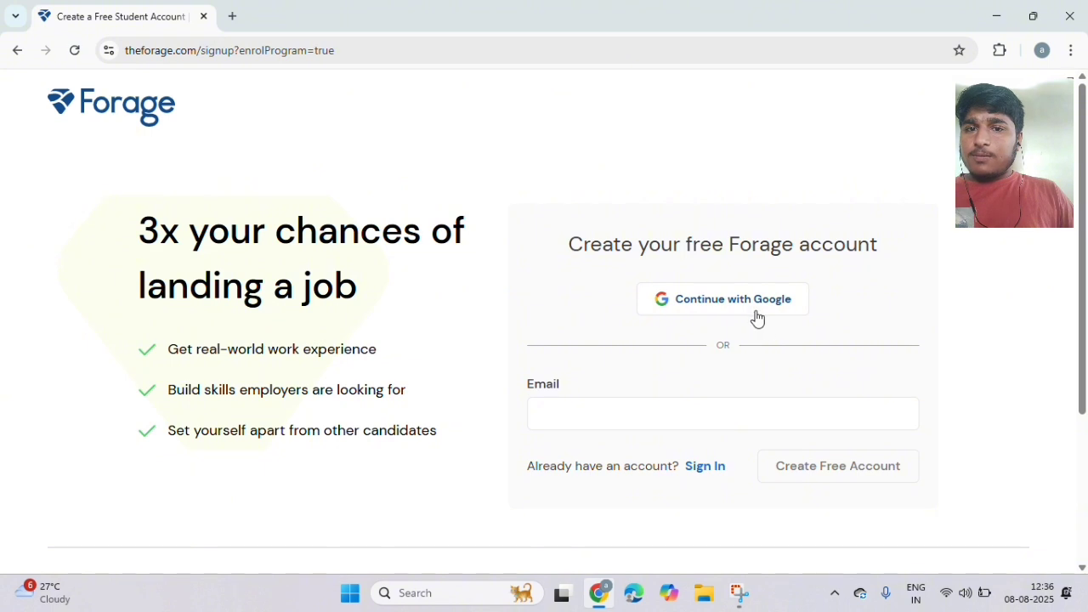
{"action": "left_click", "coordinate": [752, 315]}
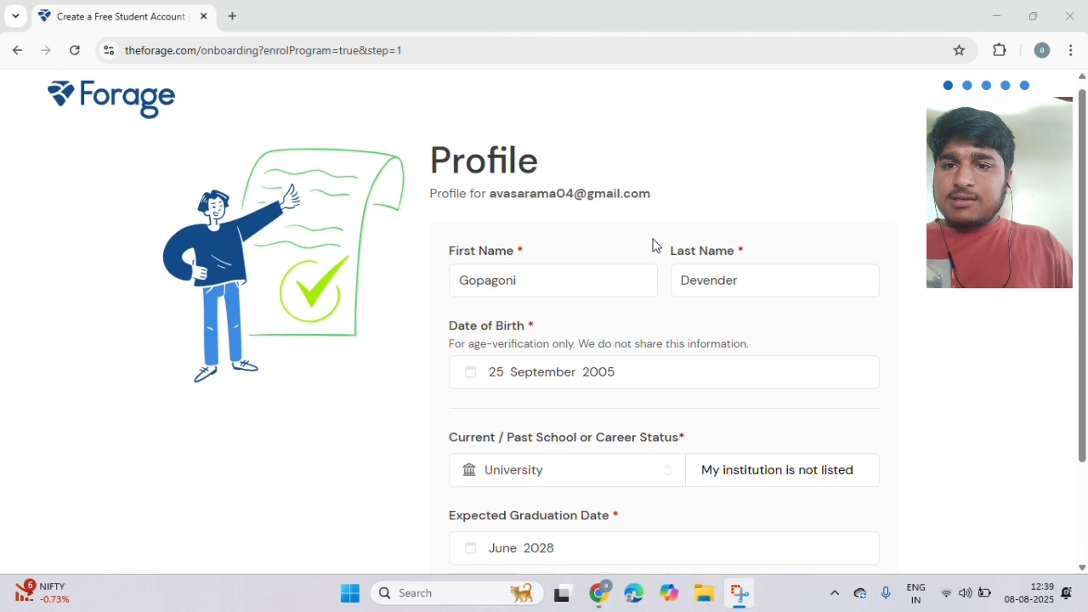
Step: Agree to the terms and join with the filled-in profile, then review the education questions on the following onboarding page
{"action": "scroll", "coordinate": [653, 245], "scroll_direction": "down", "scroll_amount": 2}
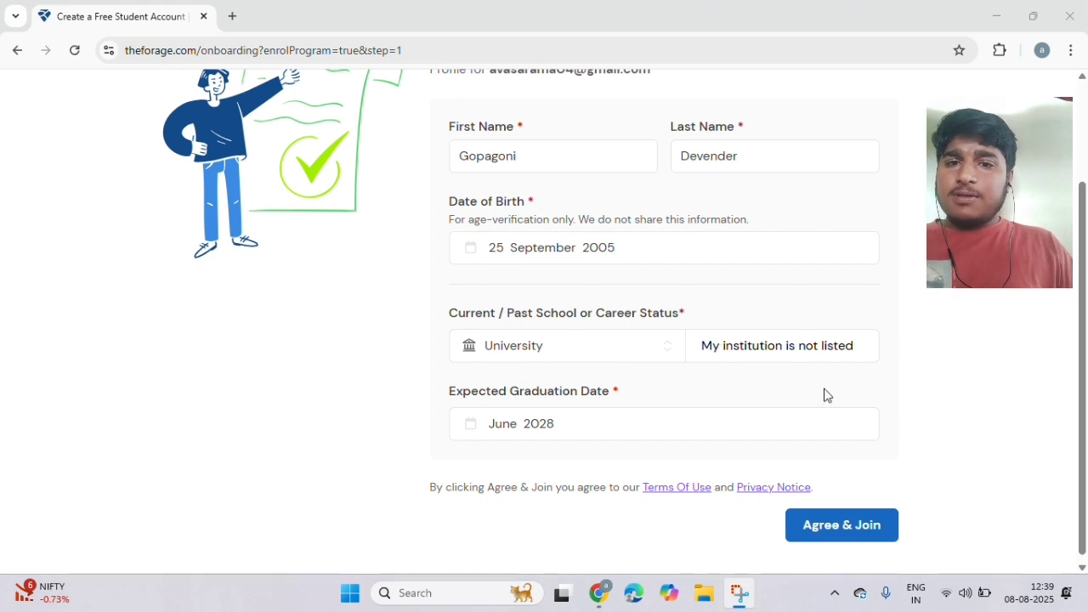
{"action": "scroll", "coordinate": [764, 331], "scroll_direction": "down", "scroll_amount": 1}
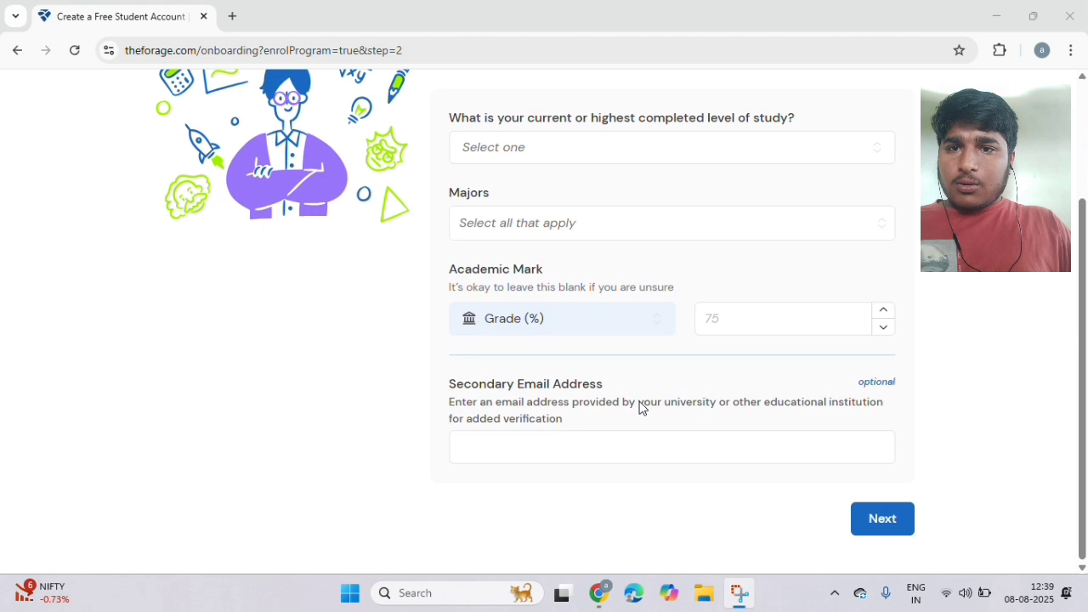
{"action": "scroll", "coordinate": [642, 408], "scroll_direction": "up", "scroll_amount": 2}
{"action": "scroll", "coordinate": [642, 408], "scroll_direction": "down", "scroll_amount": 1}
{"action": "scroll", "coordinate": [642, 408], "scroll_direction": "up", "scroll_amount": 1}
{"action": "scroll", "coordinate": [642, 408], "scroll_direction": "down", "scroll_amount": 2}
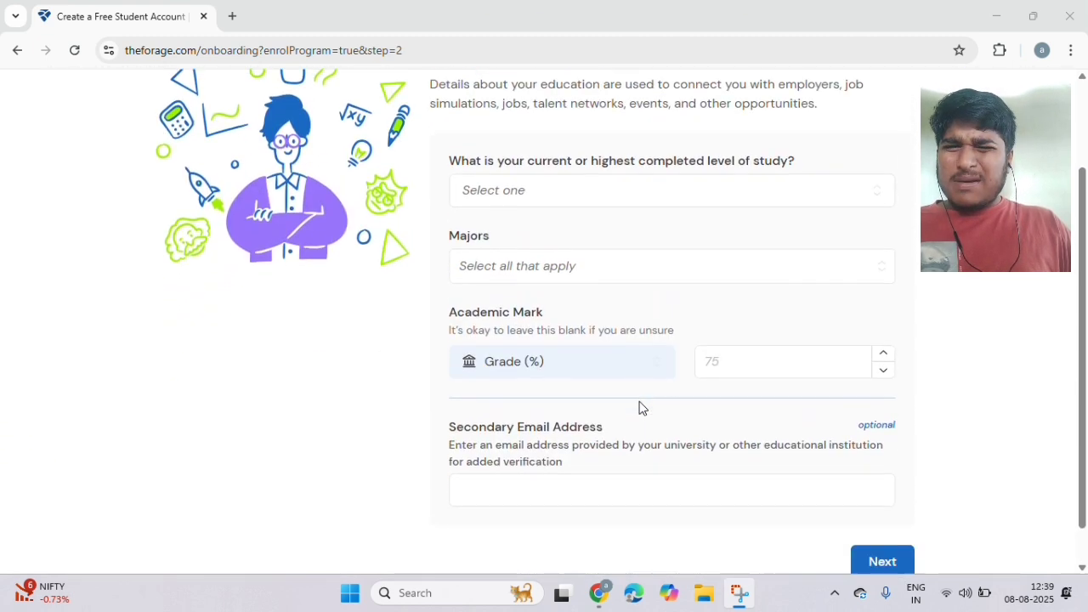
{"action": "scroll", "coordinate": [642, 408], "scroll_direction": "up", "scroll_amount": 1}
{"action": "scroll", "coordinate": [642, 408], "scroll_direction": "down", "scroll_amount": 1}
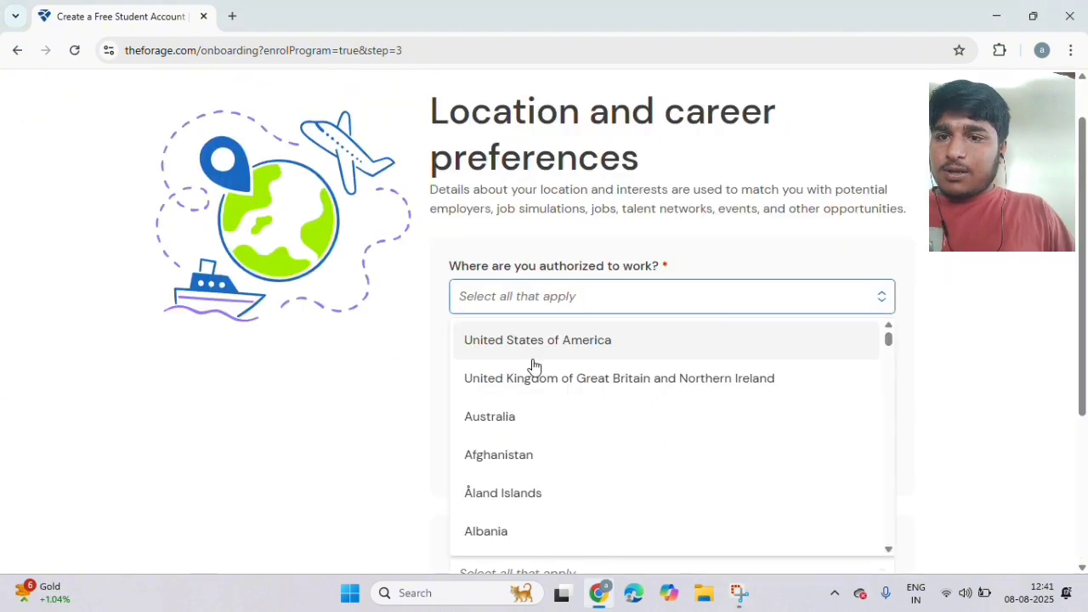
Step: Choose United States of America and Australia as the countries where work is authorized
{"action": "left_click", "coordinate": [539, 344]}
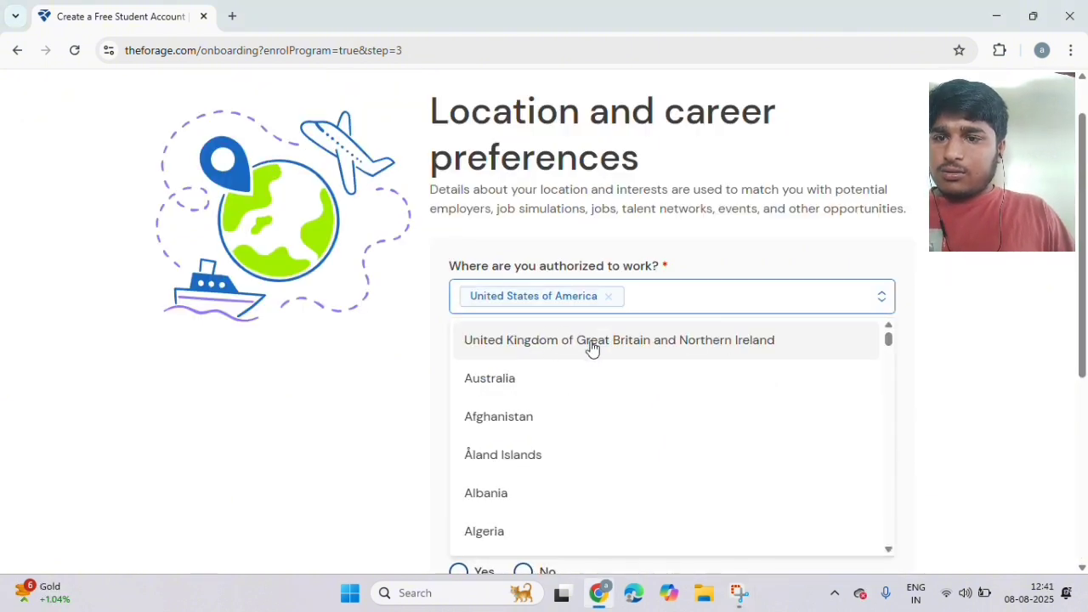
{"action": "left_click", "coordinate": [510, 385]}
{"action": "scroll", "coordinate": [544, 515], "scroll_direction": "down", "scroll_amount": 5}
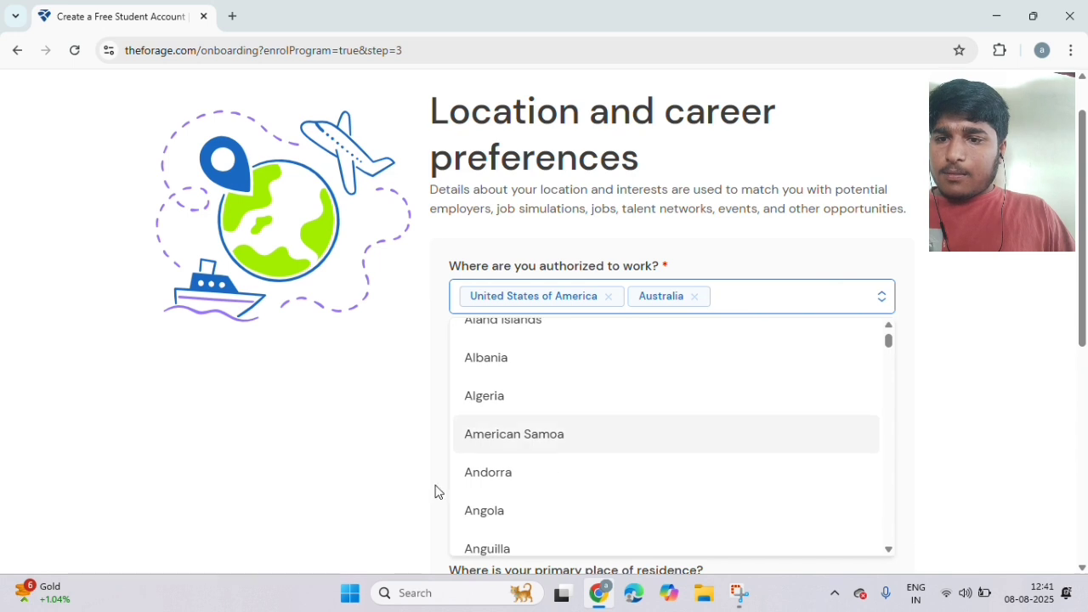
{"action": "scroll", "coordinate": [467, 532], "scroll_direction": "down", "scroll_amount": 5}
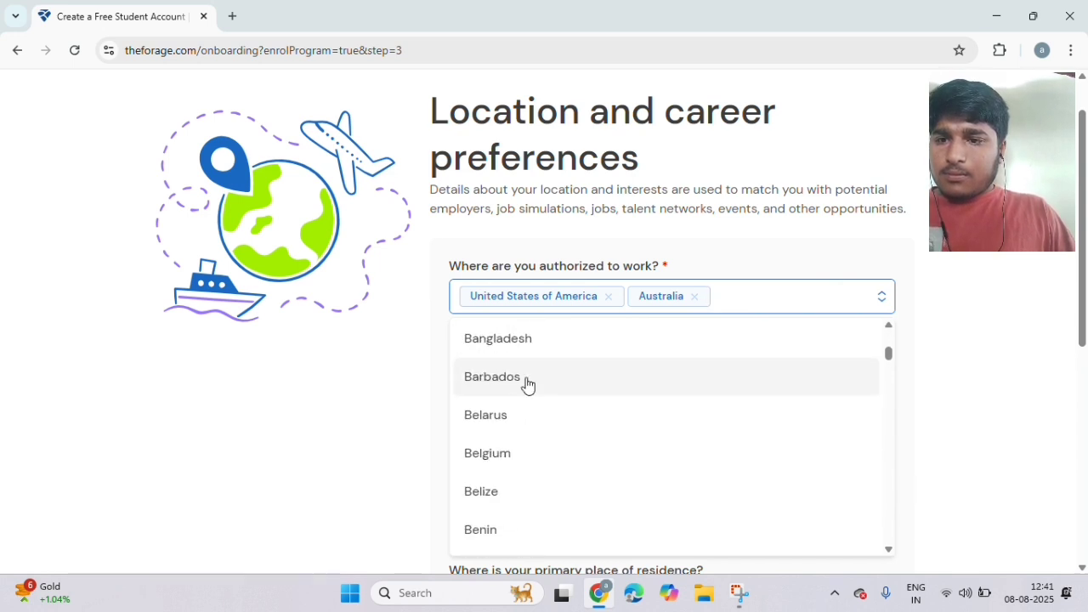
{"action": "scroll", "coordinate": [413, 369], "scroll_direction": "down", "scroll_amount": 3}
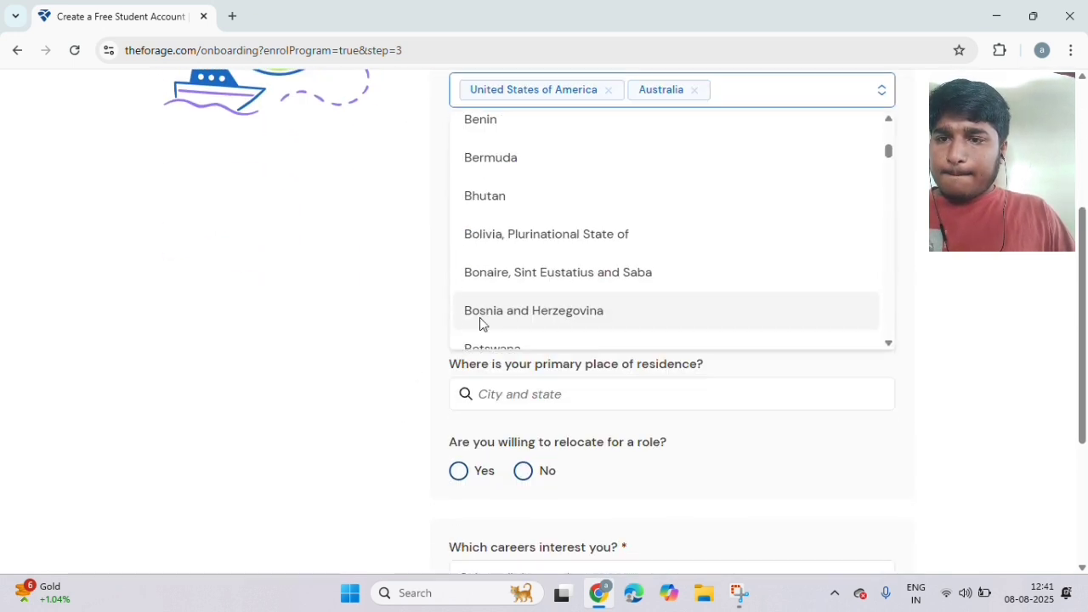
{"action": "left_click", "coordinate": [429, 350]}
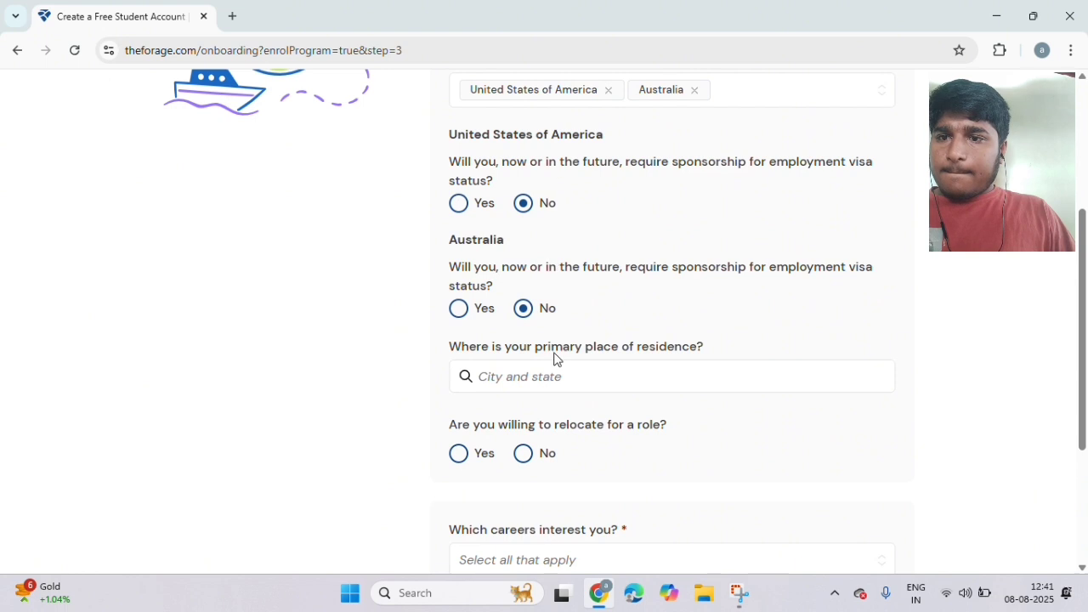
Step: Set the primary place of residence to Nashik, Maharashtra, India and continue to the remaining career preference questions
{"action": "scroll", "coordinate": [555, 357], "scroll_direction": "down", "scroll_amount": 1}
{"action": "left_click", "coordinate": [599, 339]}
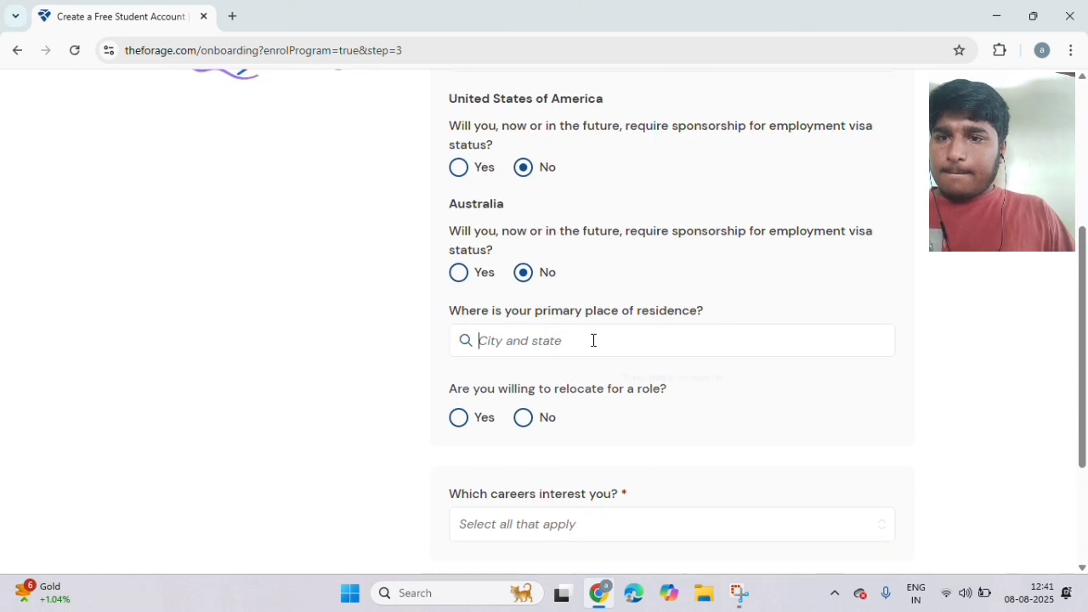
{"action": "type", "text": "nashik"}
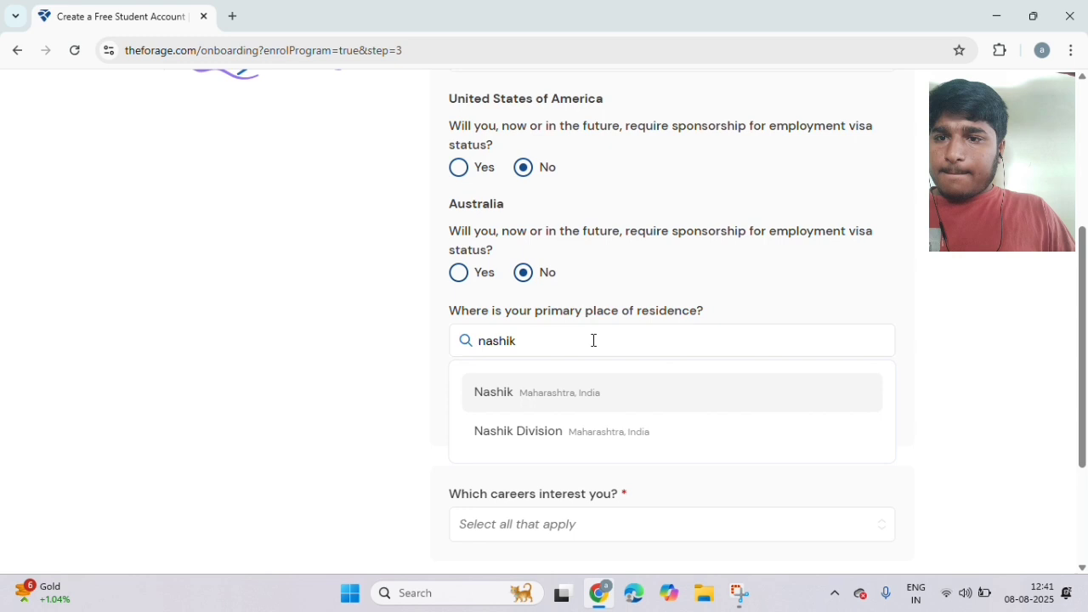
{"action": "left_click", "coordinate": [592, 392]}
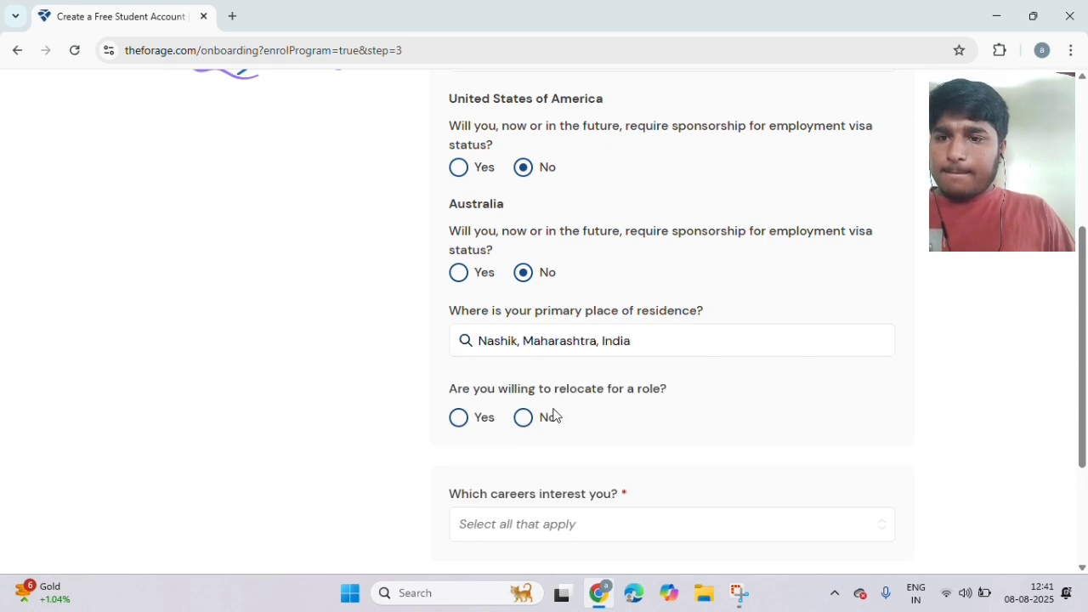
{"action": "scroll", "coordinate": [583, 412], "scroll_direction": "down", "scroll_amount": 3}
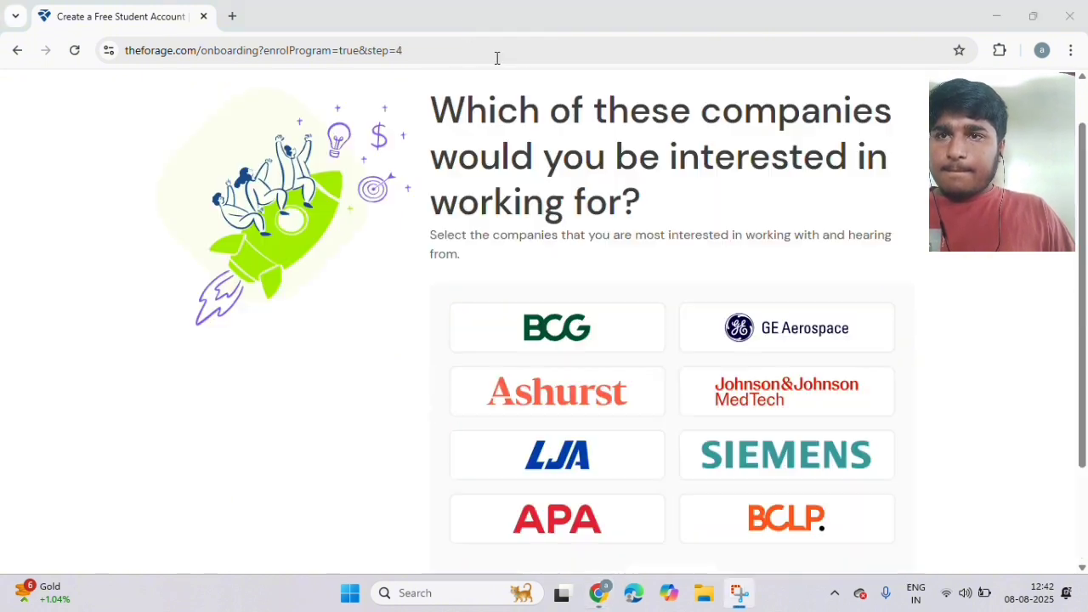
Step: Skip the selection of companies of interest and agree to be discovered by top companies
{"action": "scroll", "coordinate": [728, 303], "scroll_direction": "down", "scroll_amount": 2}
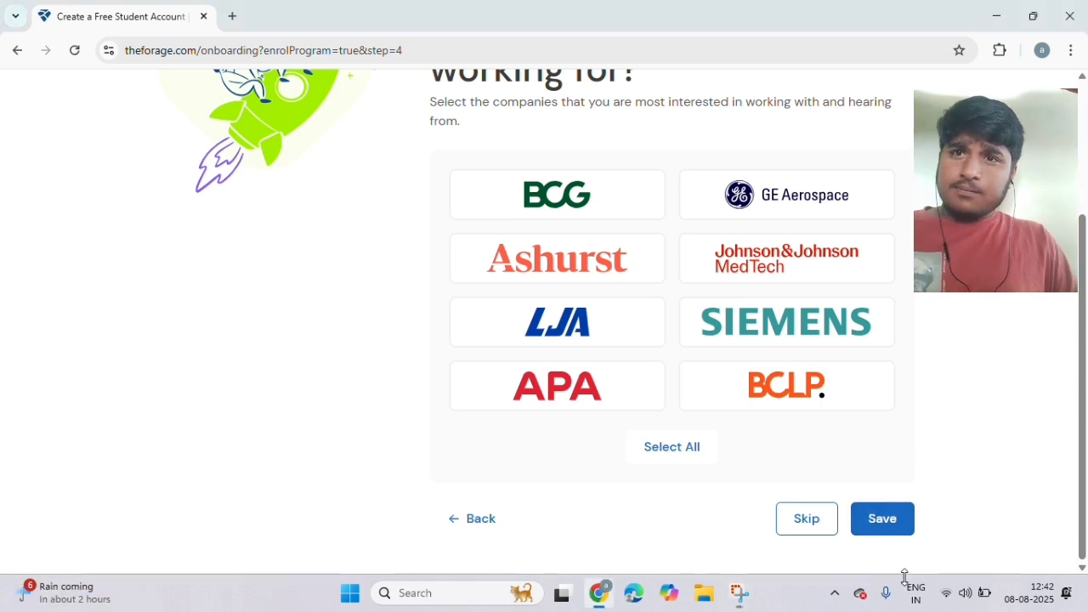
{"action": "left_click", "coordinate": [789, 511]}
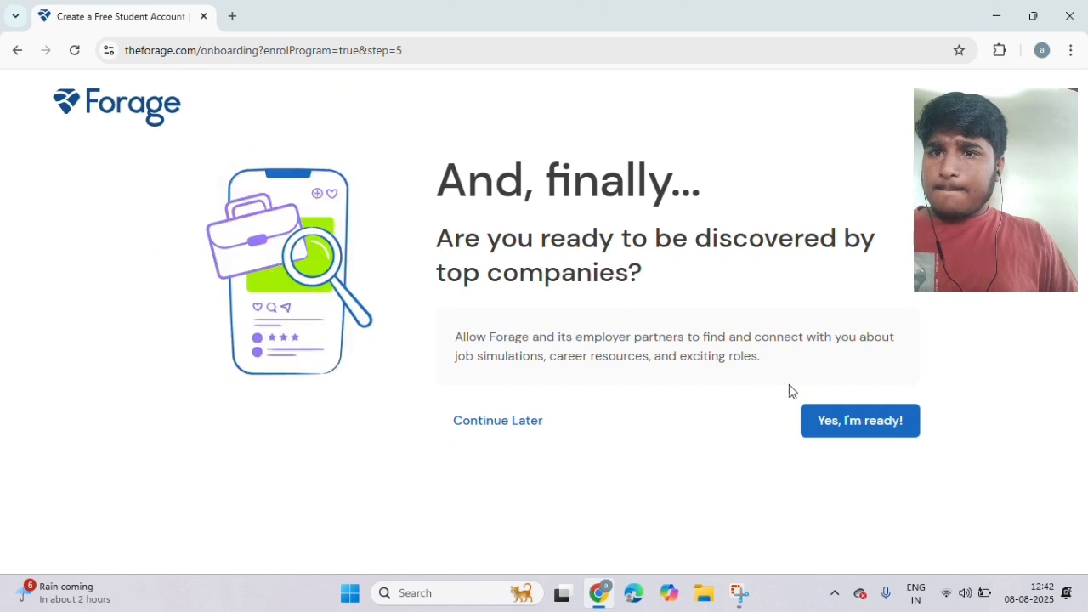
{"action": "left_click", "coordinate": [836, 432]}
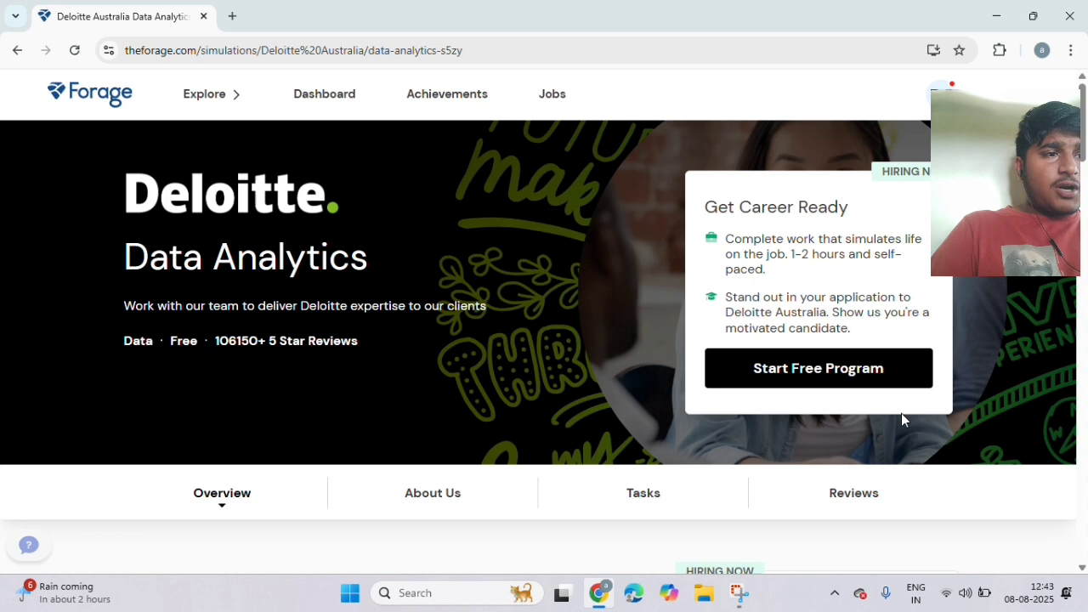
Step: Start the free Data Analytics program, giving increased chances of getting hired by Deloitte as the reason and answering Neutral to the three survey statements
{"action": "left_click", "coordinate": [857, 381]}
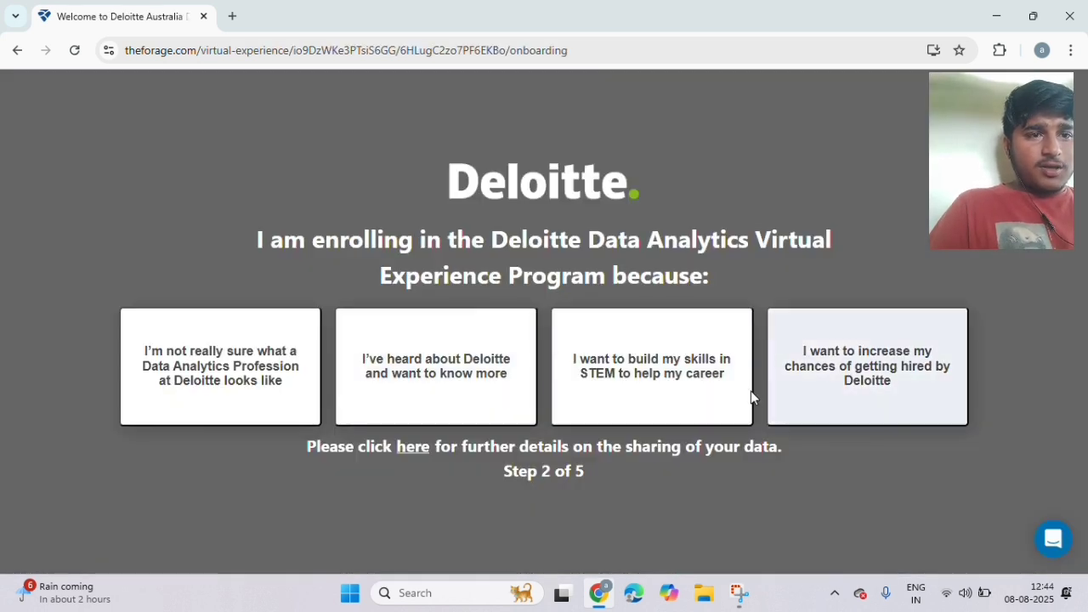
{"action": "left_click", "coordinate": [887, 378]}
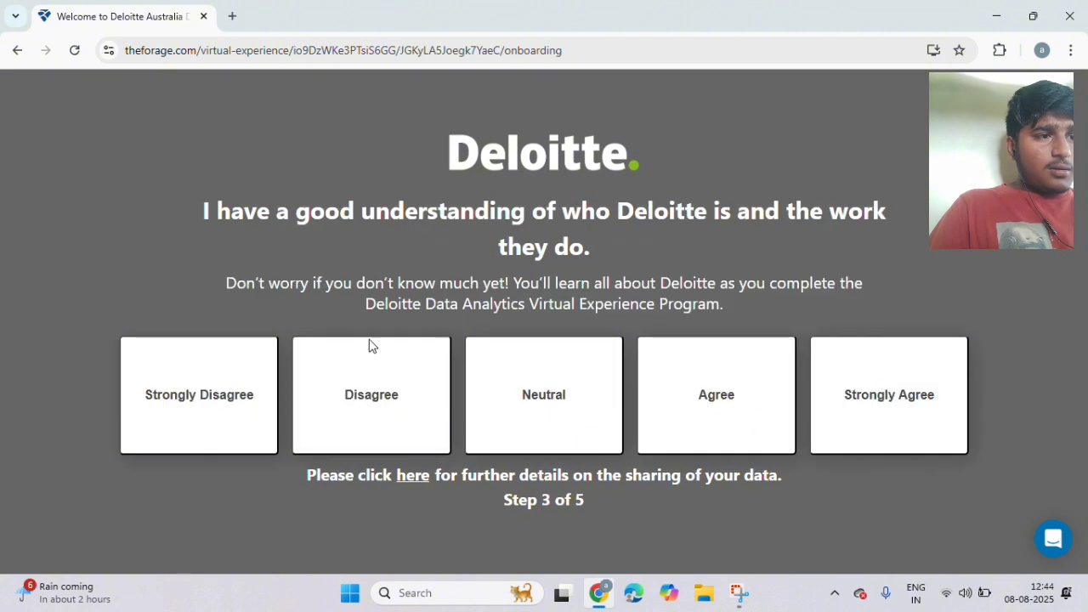
{"action": "left_click", "coordinate": [549, 401]}
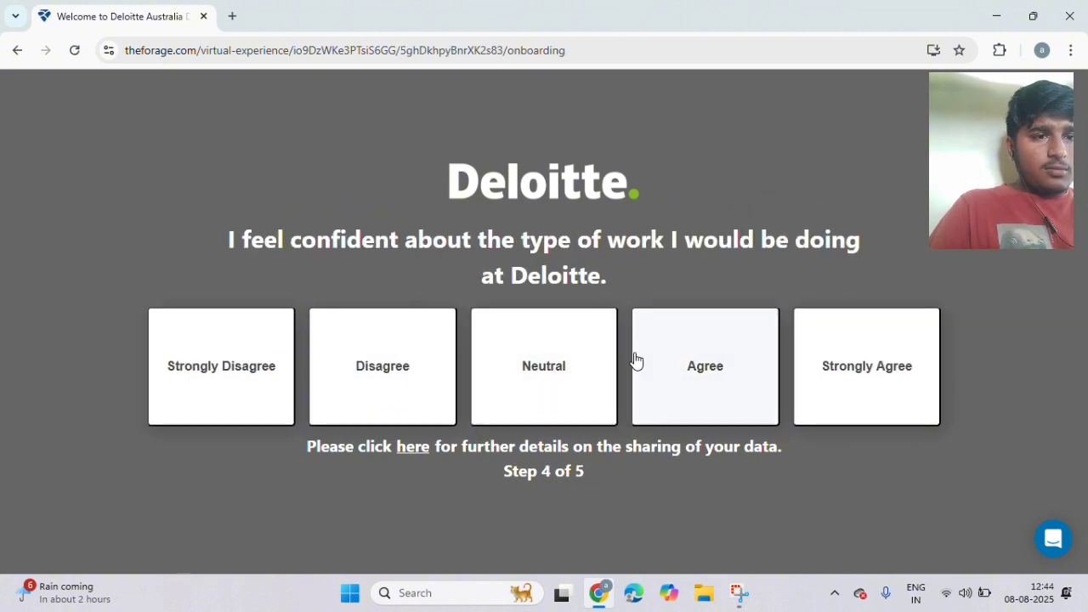
{"action": "left_click", "coordinate": [520, 365]}
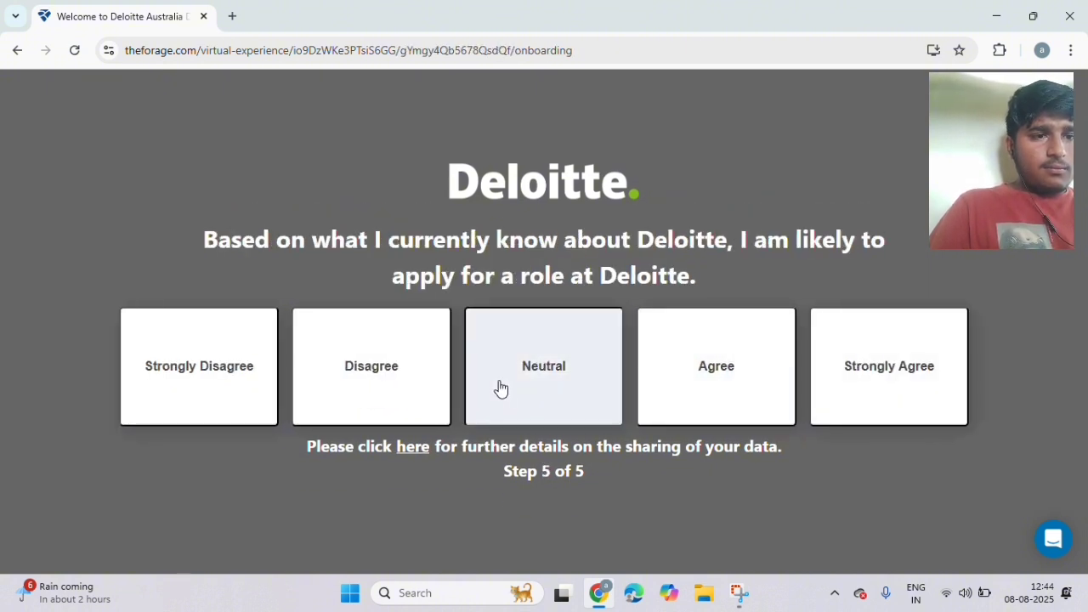
{"action": "left_click", "coordinate": [498, 387]}
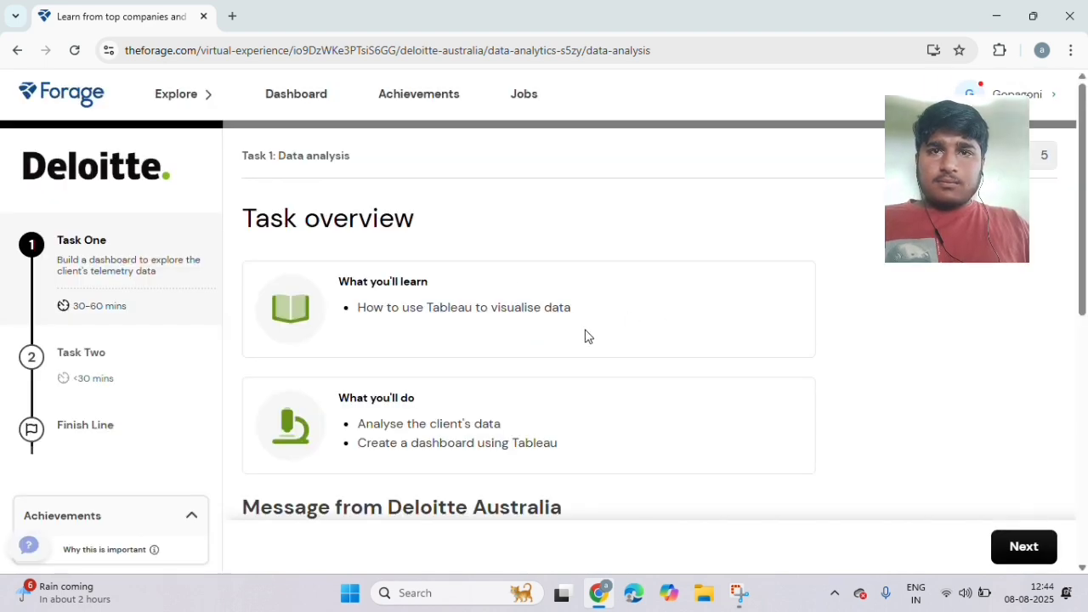
Step: Advance past the Task One overview and read the background information on Daikibo's factory telemetry data and the client's two questions
{"action": "scroll", "coordinate": [585, 336], "scroll_direction": "down", "scroll_amount": 1}
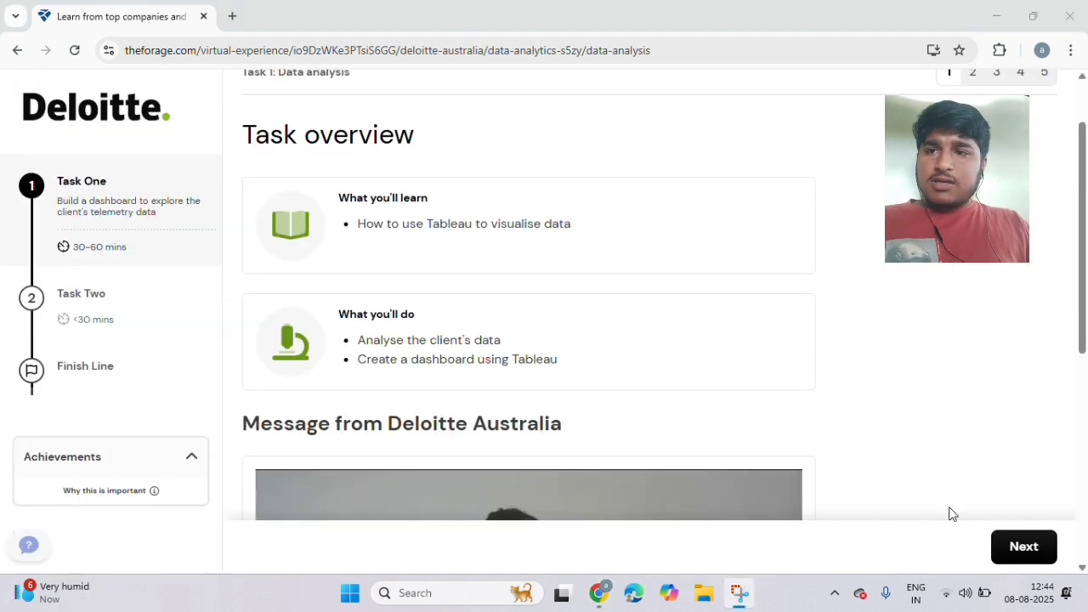
{"action": "left_click", "coordinate": [1046, 548]}
{"action": "scroll", "coordinate": [519, 510], "scroll_direction": "down", "scroll_amount": 2}
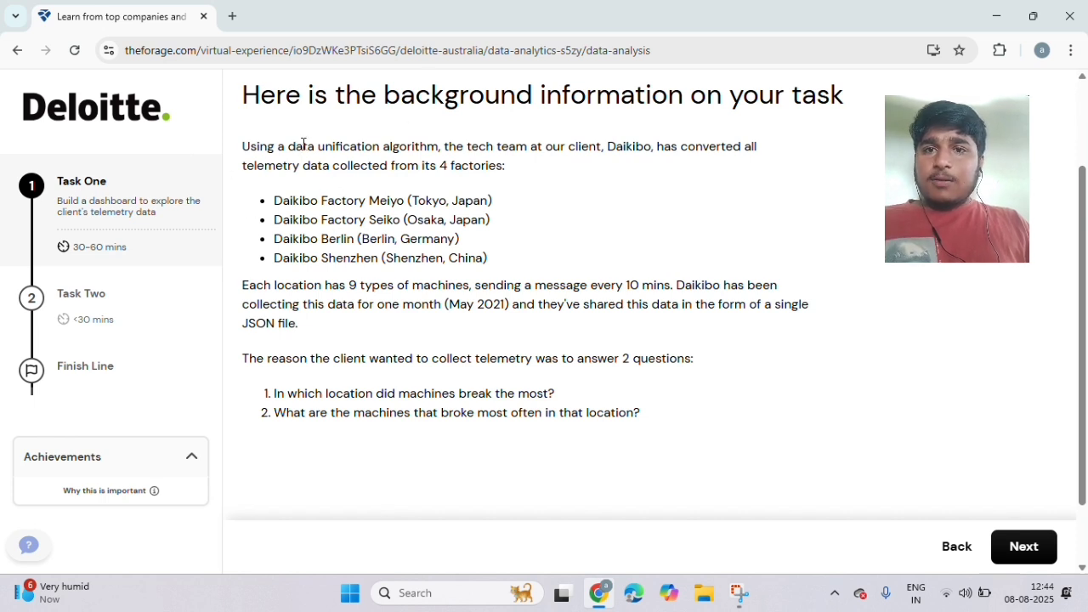
{"action": "scroll", "coordinate": [319, 182], "scroll_direction": "down", "scroll_amount": 1}
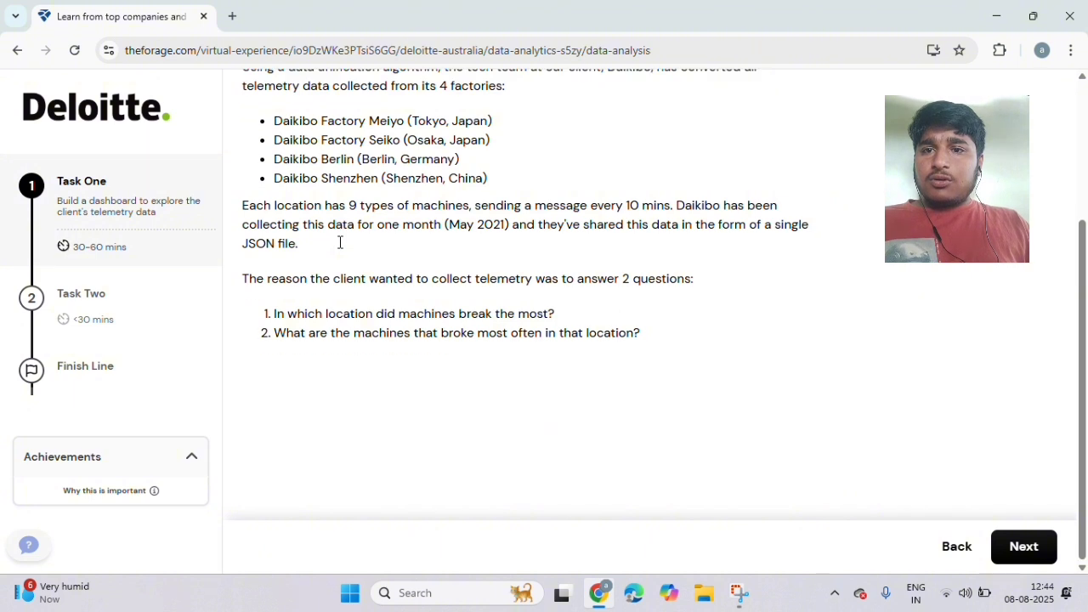
{"action": "scroll", "coordinate": [434, 285], "scroll_direction": "up", "scroll_amount": 2}
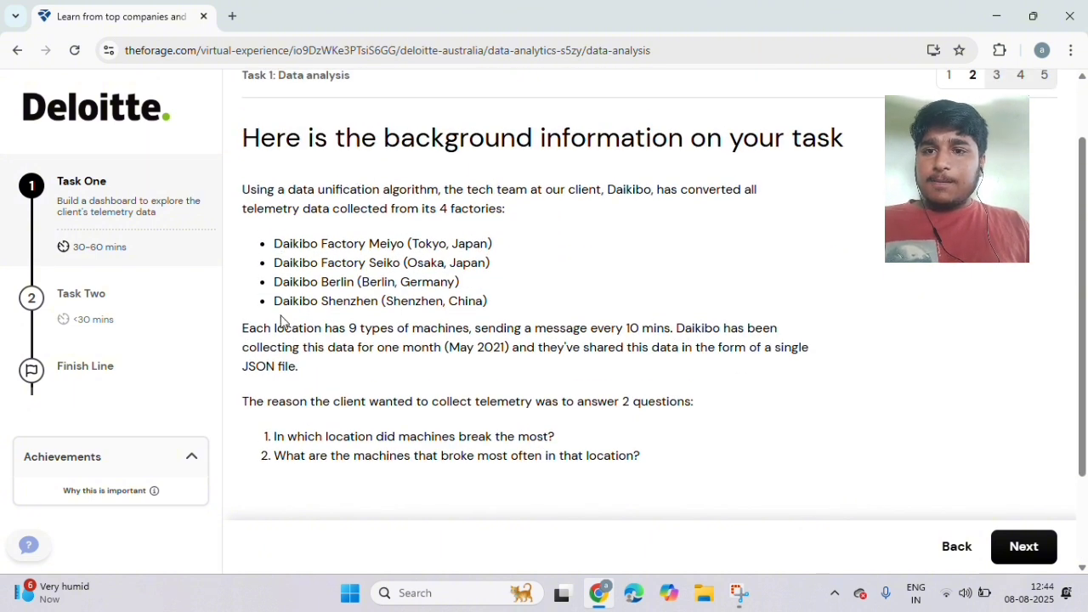
{"action": "scroll", "coordinate": [281, 321], "scroll_direction": "down", "scroll_amount": 2}
{"action": "scroll", "coordinate": [307, 273], "scroll_direction": "down", "scroll_amount": 1}
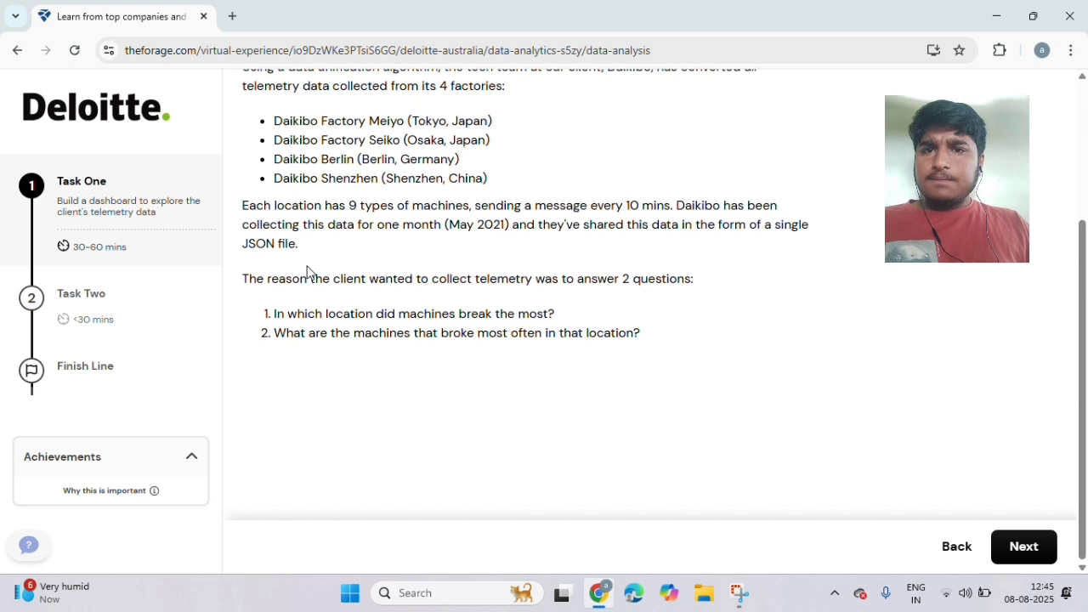
Step: Advance to Task One's instructions and review the eight Tableau steps and the three resources provided for the task
{"action": "left_click", "coordinate": [1031, 544]}
{"action": "scroll", "coordinate": [271, 284], "scroll_direction": "up", "scroll_amount": 1}
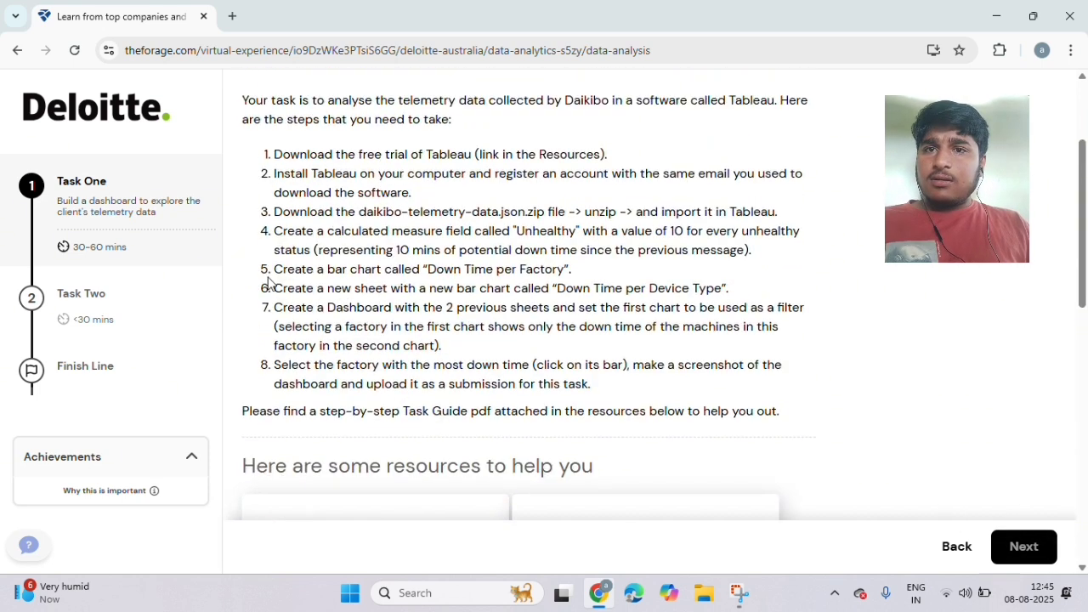
{"action": "scroll", "coordinate": [270, 280], "scroll_direction": "up", "scroll_amount": 1}
{"action": "scroll", "coordinate": [269, 276], "scroll_direction": "down", "scroll_amount": 6}
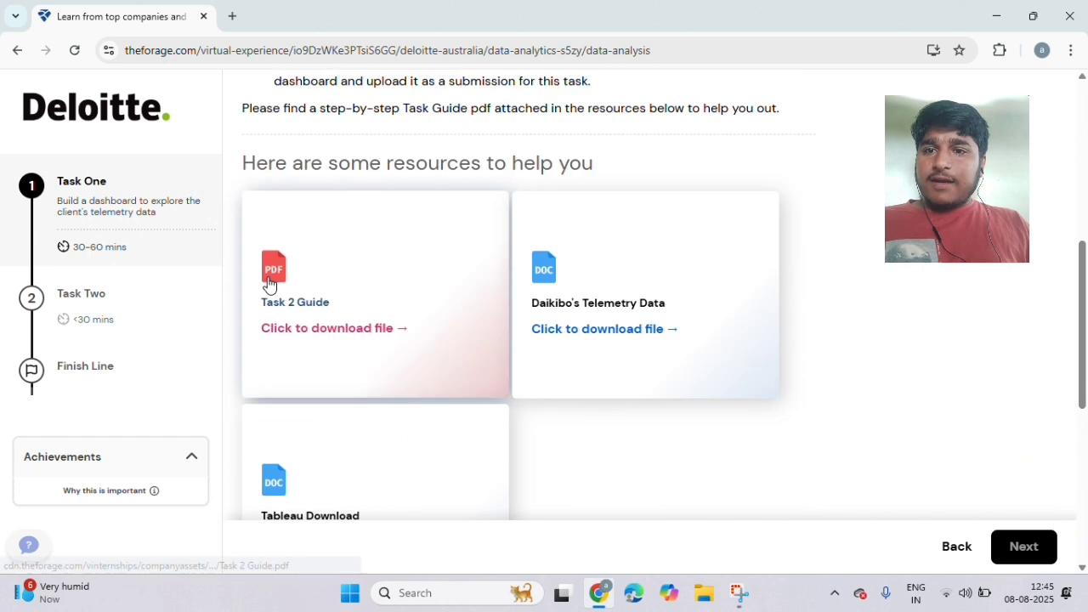
{"action": "scroll", "coordinate": [422, 456], "scroll_direction": "down", "scroll_amount": 1}
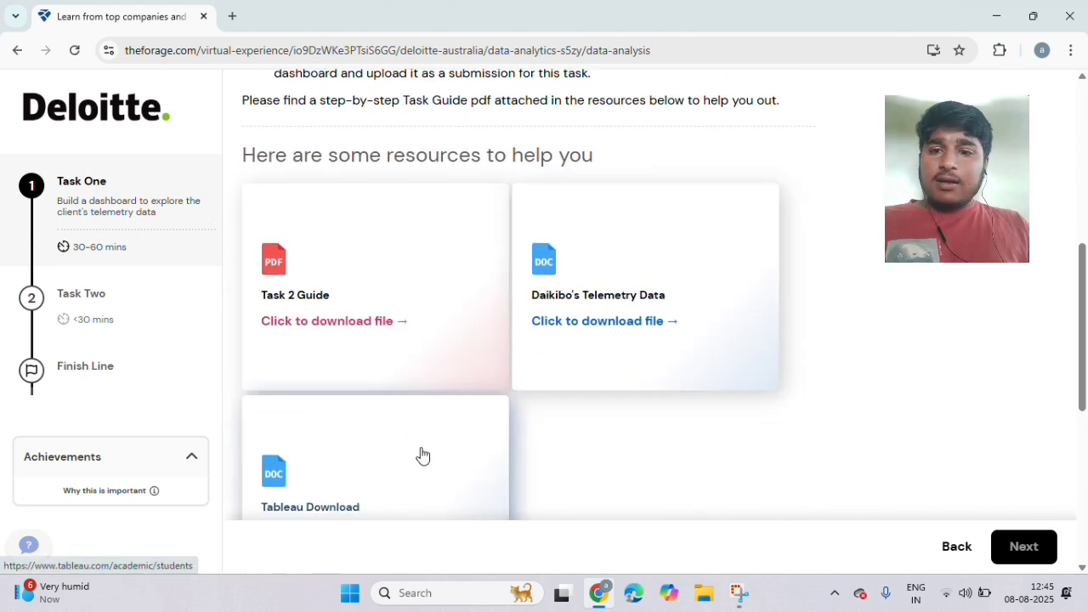
{"action": "scroll", "coordinate": [423, 456], "scroll_direction": "down", "scroll_amount": 1}
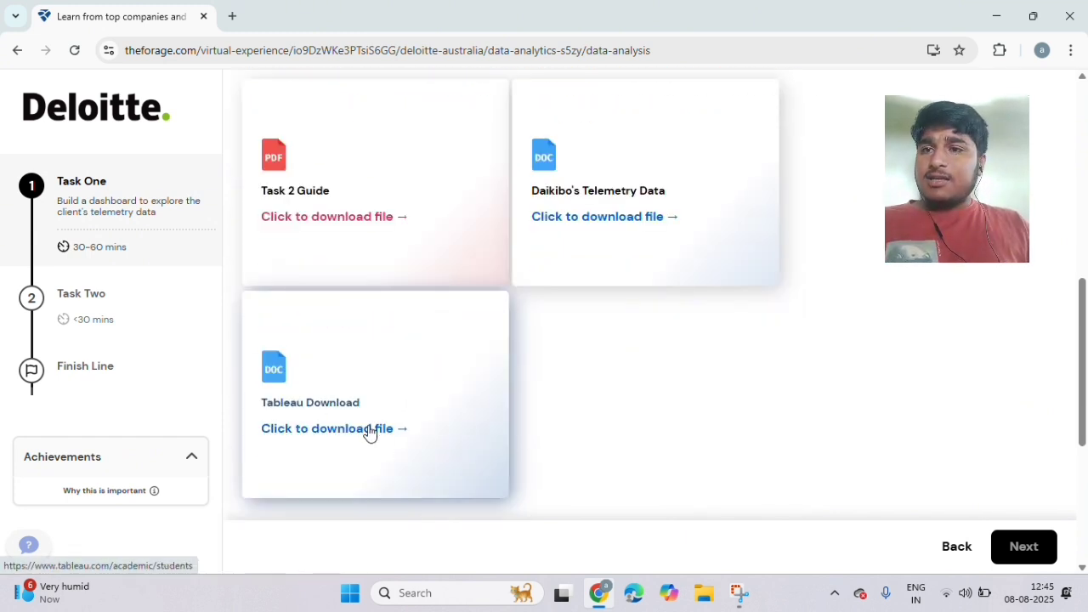
{"action": "scroll", "coordinate": [414, 396], "scroll_direction": "up", "scroll_amount": 2}
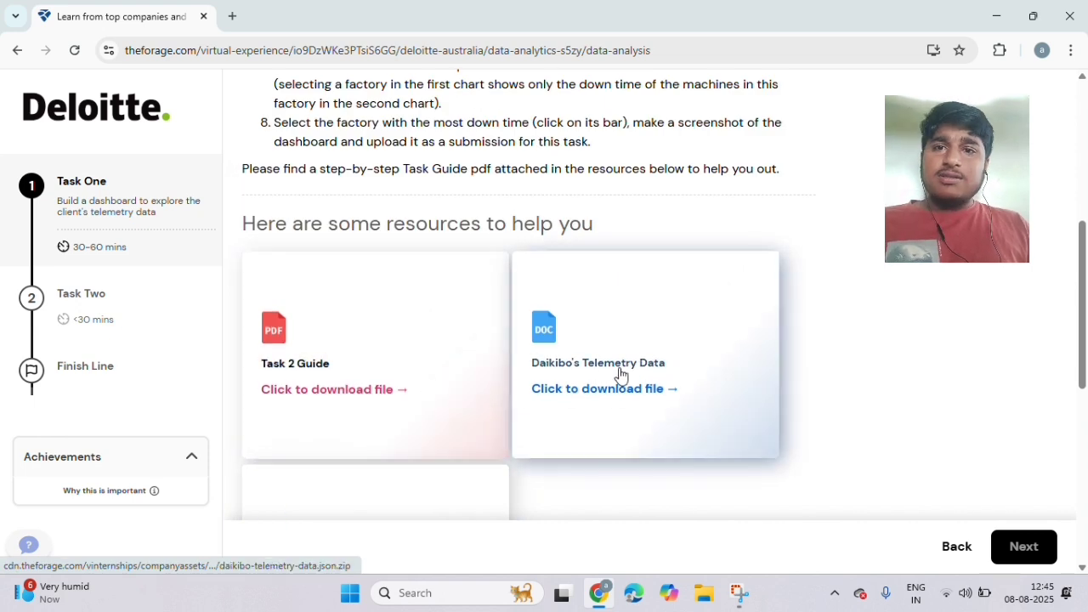
Step: Open the Task 2 Guide PDF, read its pages on importing the data and creating a calculated field, and close it
{"action": "left_click", "coordinate": [334, 391]}
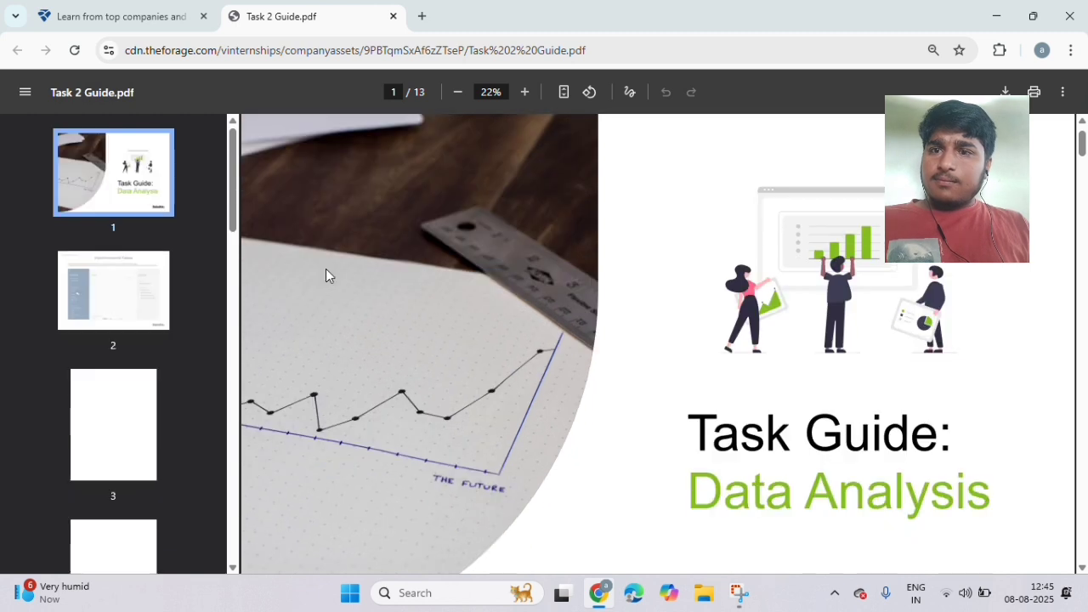
{"action": "scroll", "coordinate": [326, 269], "scroll_direction": "down", "scroll_amount": 2}
{"action": "scroll", "coordinate": [454, 328], "scroll_direction": "down", "scroll_amount": 20}
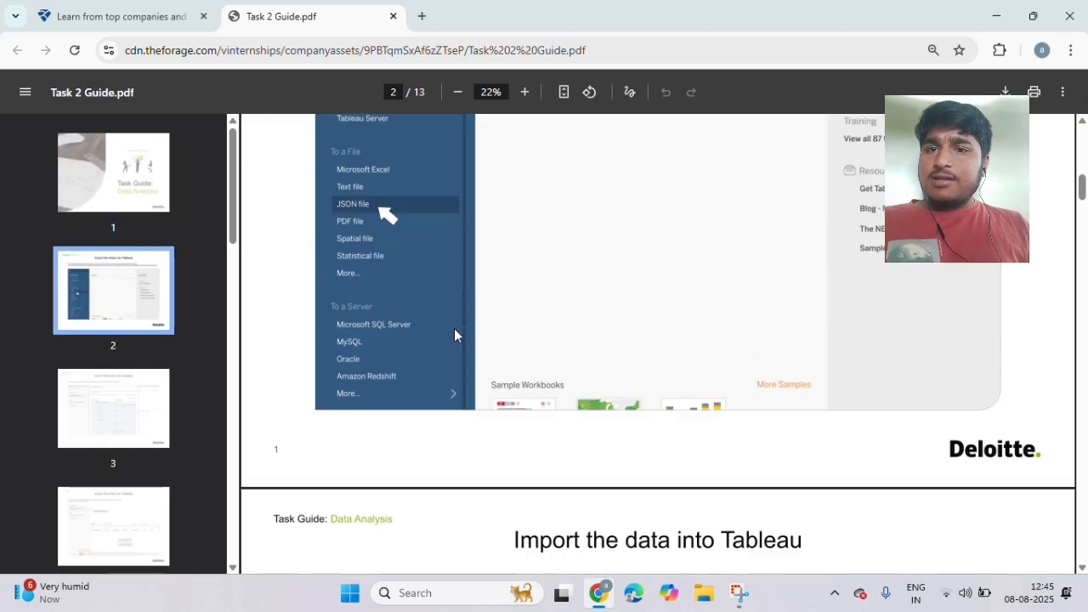
{"action": "scroll", "coordinate": [481, 420], "scroll_direction": "down", "scroll_amount": 5}
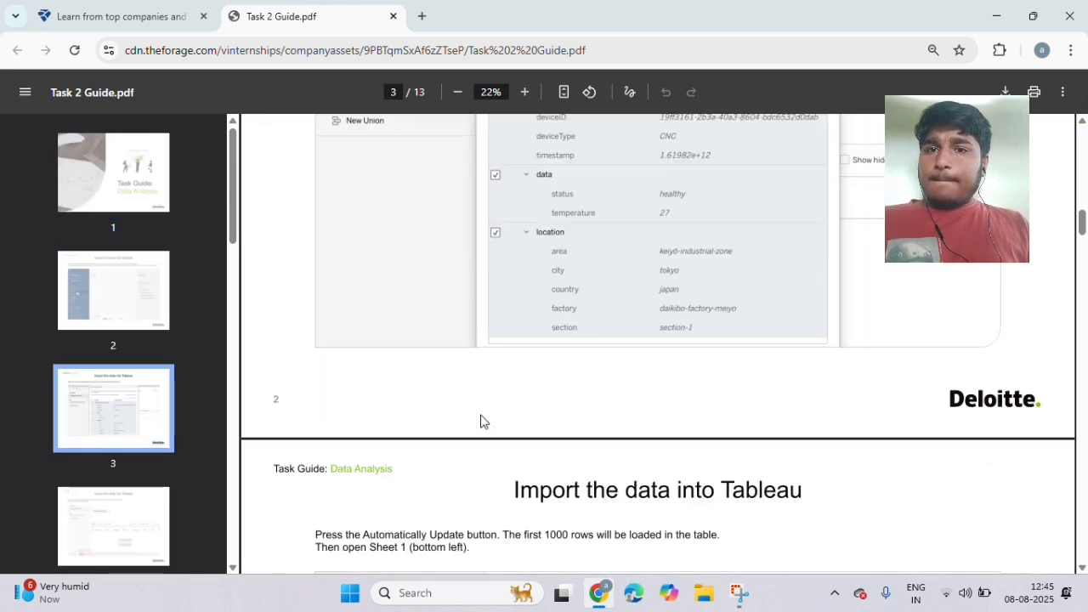
{"action": "scroll", "coordinate": [409, 306], "scroll_direction": "down", "scroll_amount": 2}
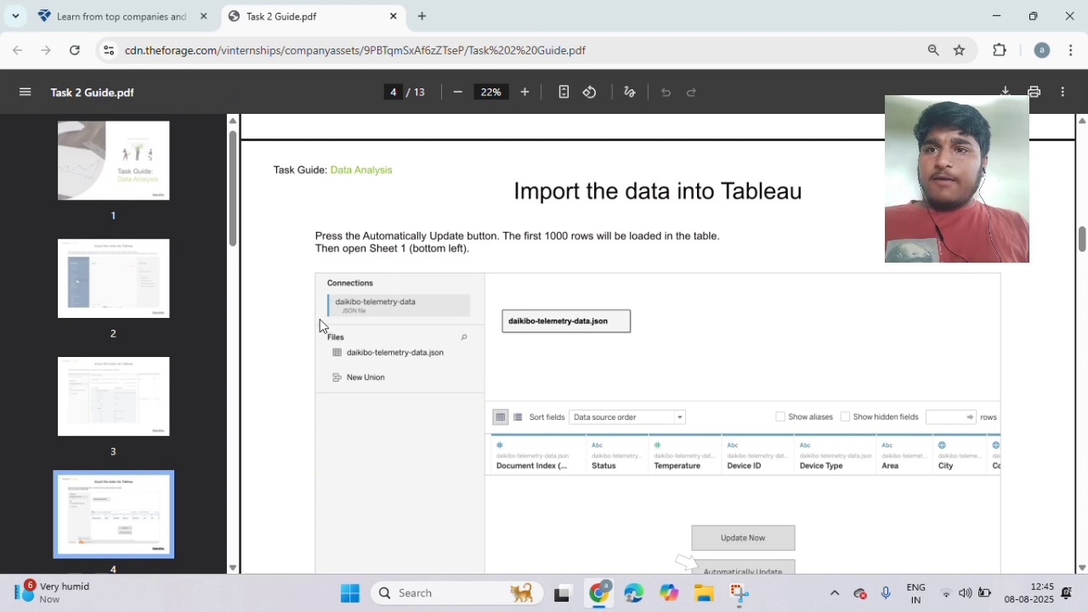
{"action": "scroll", "coordinate": [320, 324], "scroll_direction": "down", "scroll_amount": 2}
{"action": "scroll", "coordinate": [415, 322], "scroll_direction": "up", "scroll_amount": 2}
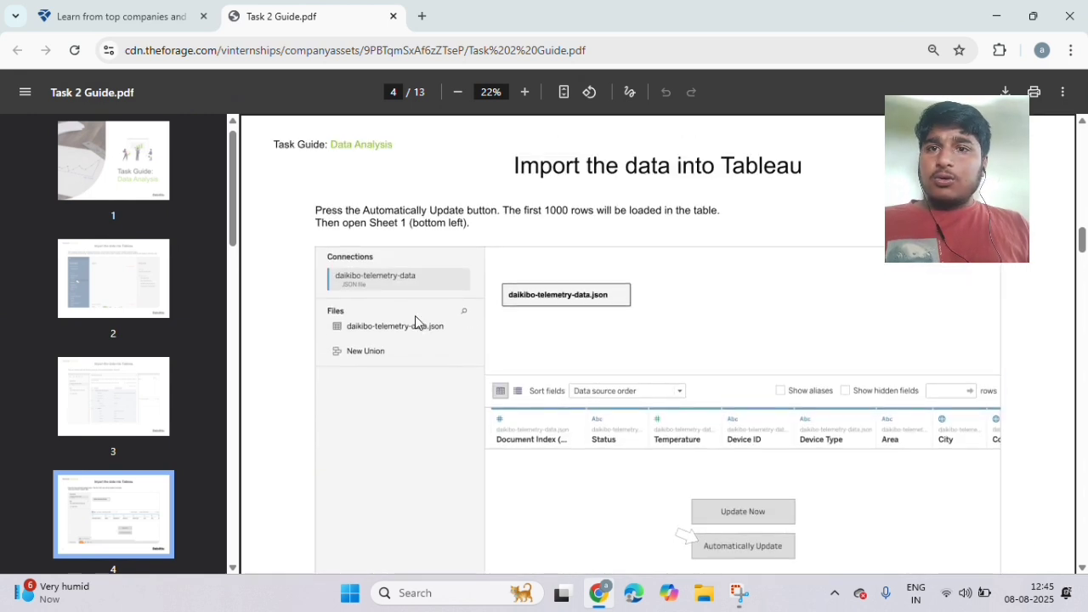
{"action": "scroll", "coordinate": [425, 354], "scroll_direction": "down", "scroll_amount": 1}
{"action": "scroll", "coordinate": [394, 308], "scroll_direction": "down", "scroll_amount": 8}
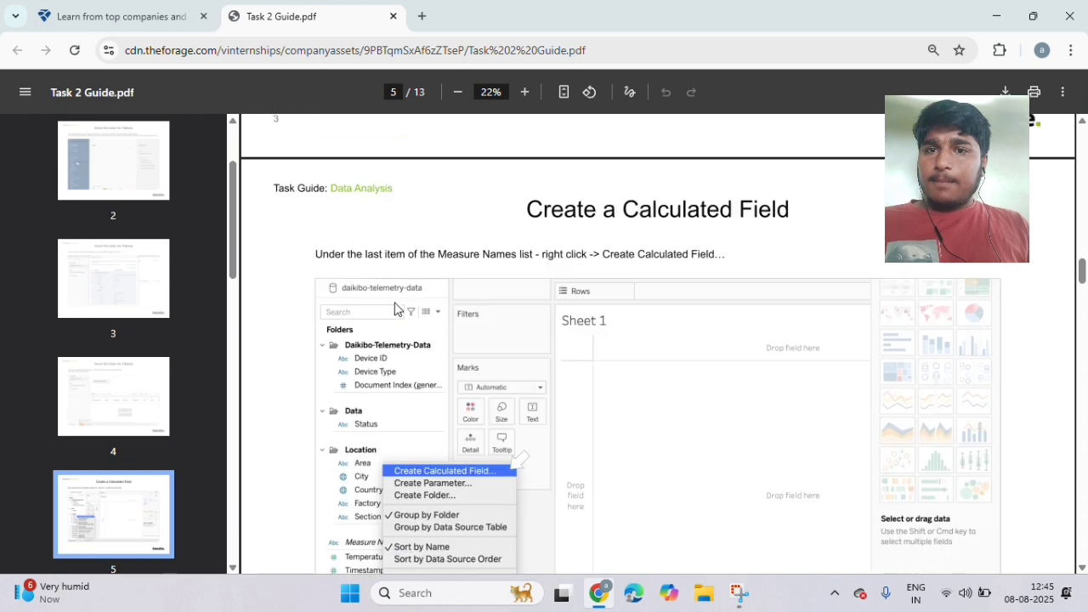
{"action": "scroll", "coordinate": [395, 302], "scroll_direction": "up", "scroll_amount": 3}
{"action": "scroll", "coordinate": [323, 204], "scroll_direction": "down", "scroll_amount": 1}
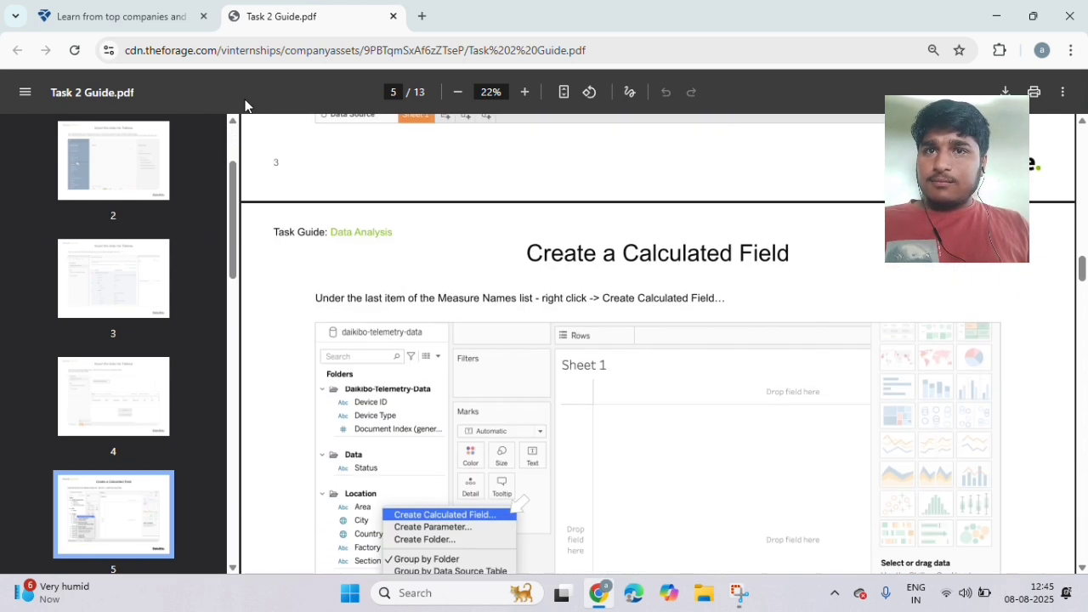
{"action": "left_click", "coordinate": [393, 17]}
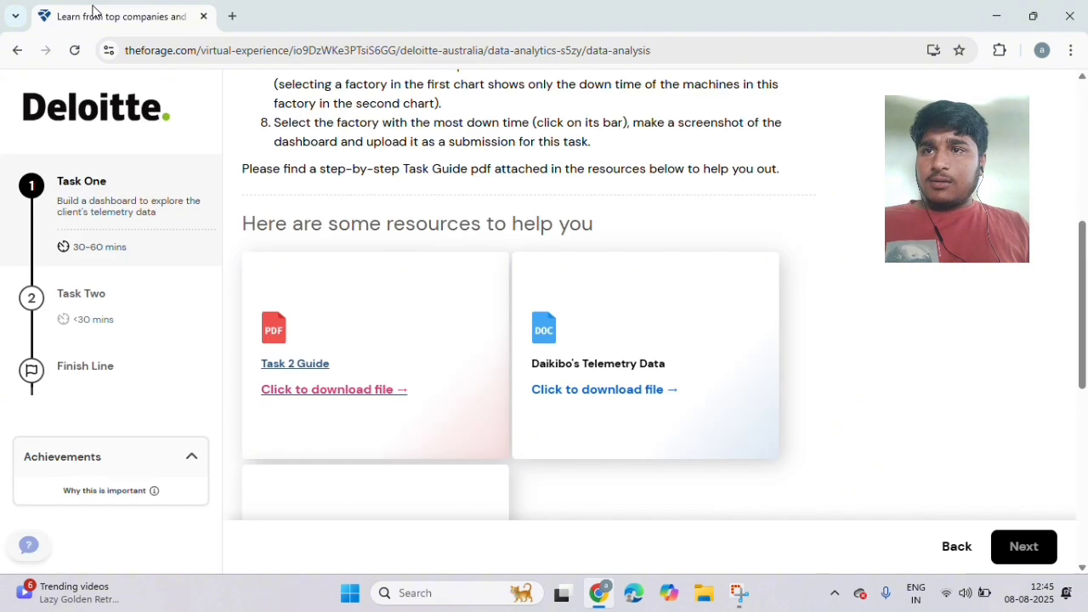
Step: Open the Tableau Download resource and go from the Tableau for Students page to the free Tableau download registration form
{"action": "scroll", "coordinate": [303, 178], "scroll_direction": "down", "scroll_amount": 2}
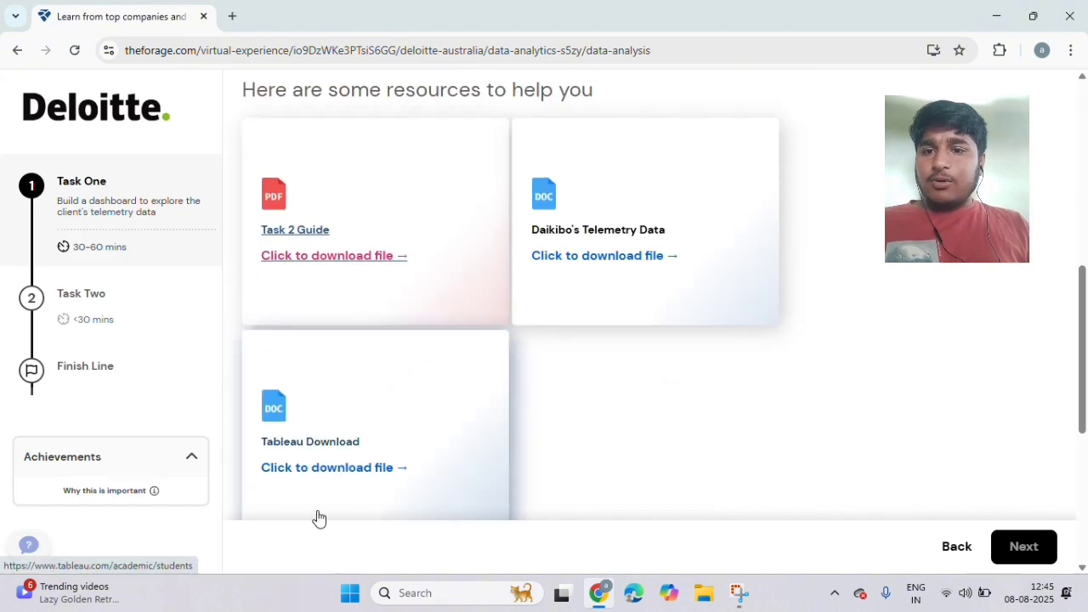
{"action": "left_click", "coordinate": [334, 476]}
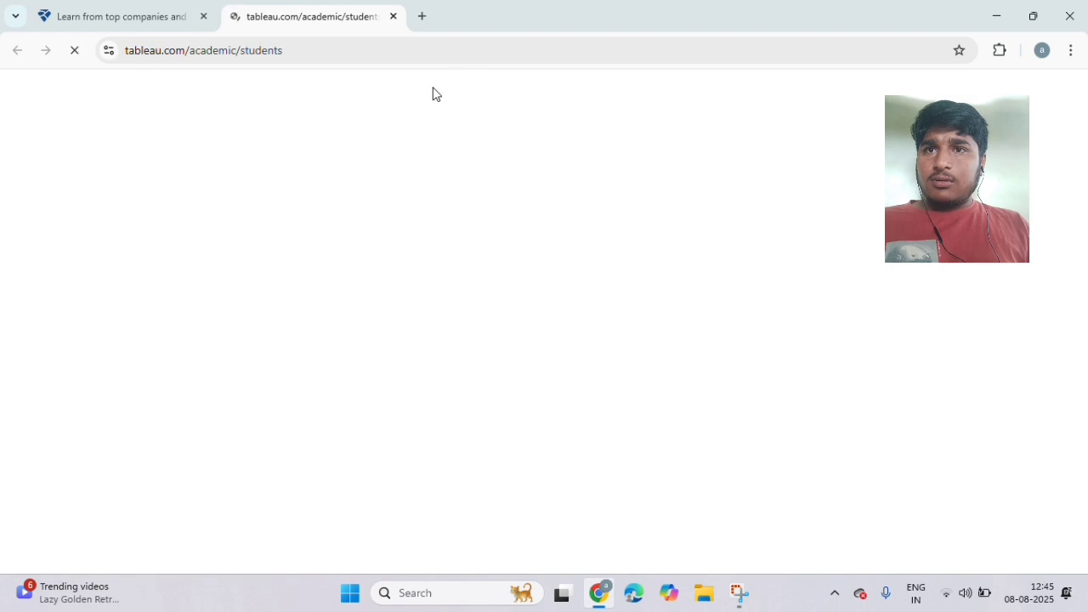
{"action": "scroll", "coordinate": [421, 255], "scroll_direction": "down", "scroll_amount": 2}
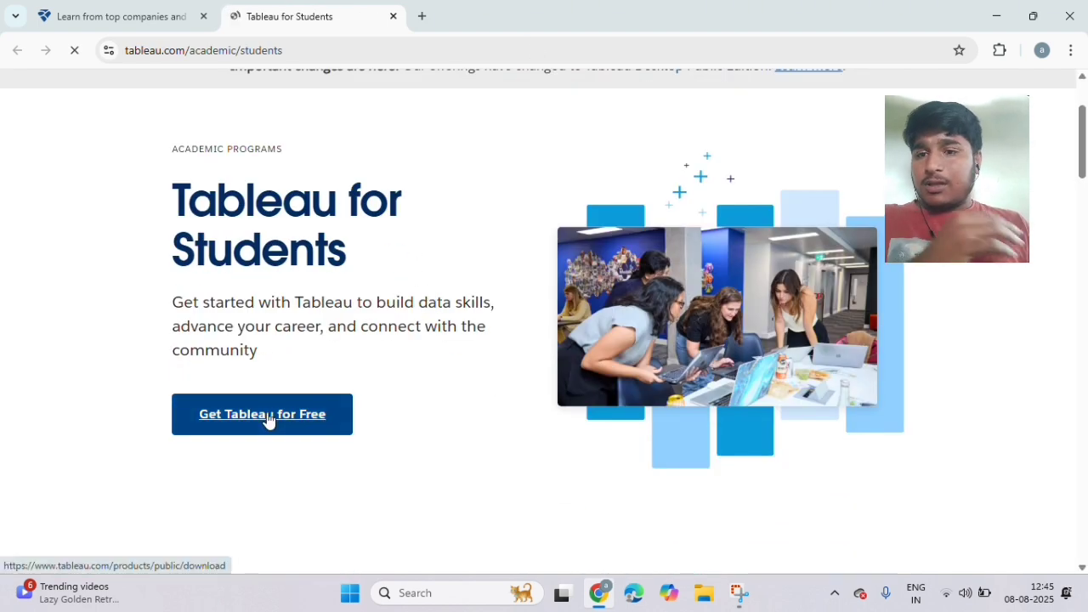
{"action": "left_click", "coordinate": [267, 416]}
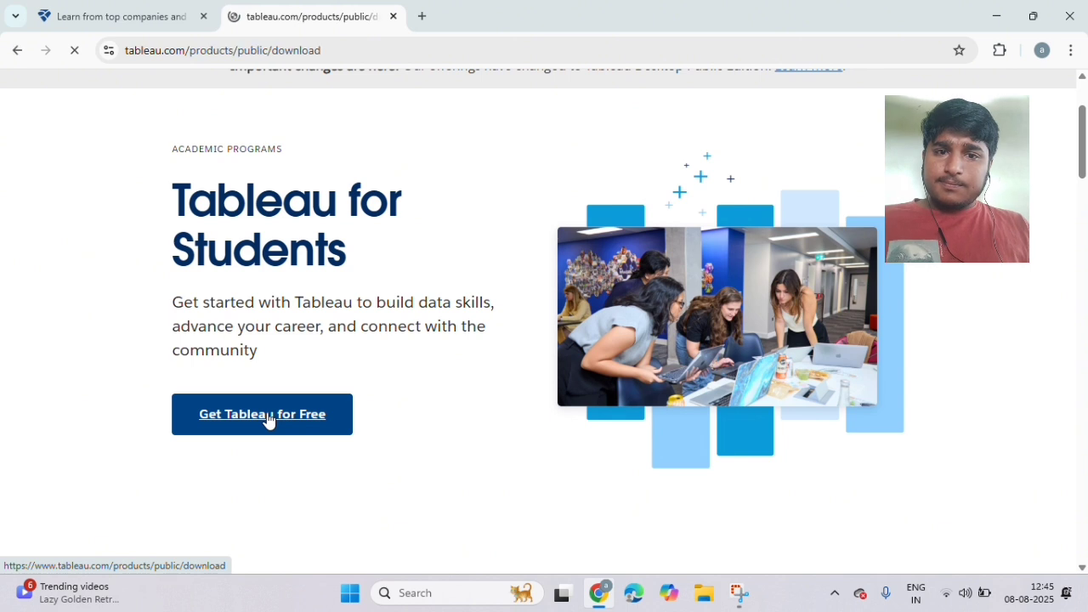
{"action": "scroll", "coordinate": [476, 395], "scroll_direction": "down", "scroll_amount": 2}
{"action": "scroll", "coordinate": [475, 395], "scroll_direction": "down", "scroll_amount": 4}
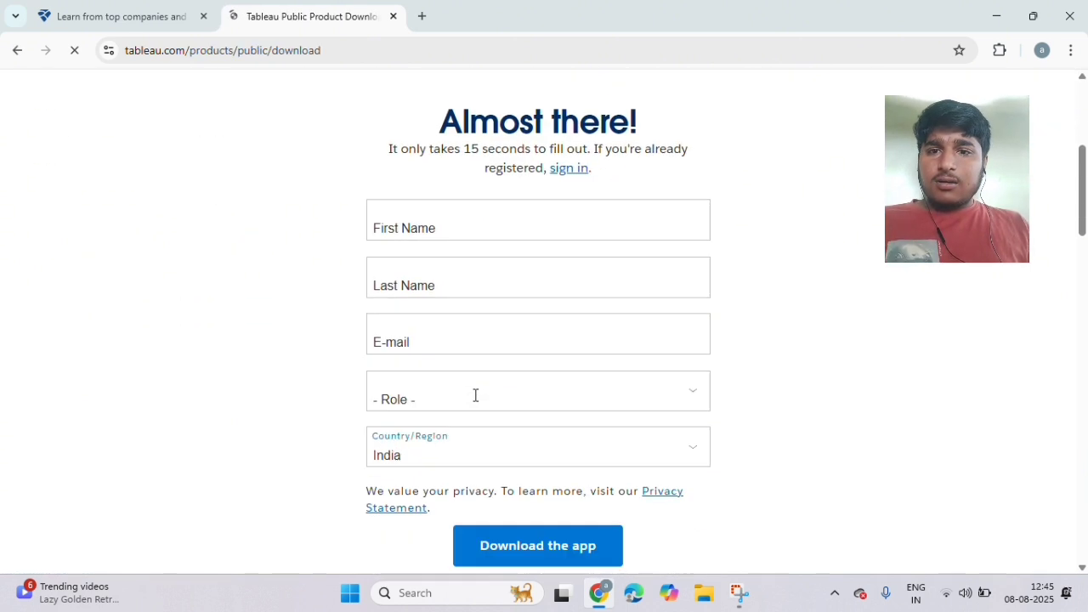
{"action": "scroll", "coordinate": [474, 395], "scroll_direction": "up", "scroll_amount": 1}
{"action": "scroll", "coordinate": [474, 395], "scroll_direction": "down", "scroll_amount": 1}
{"action": "scroll", "coordinate": [473, 401], "scroll_direction": "up", "scroll_amount": 5}
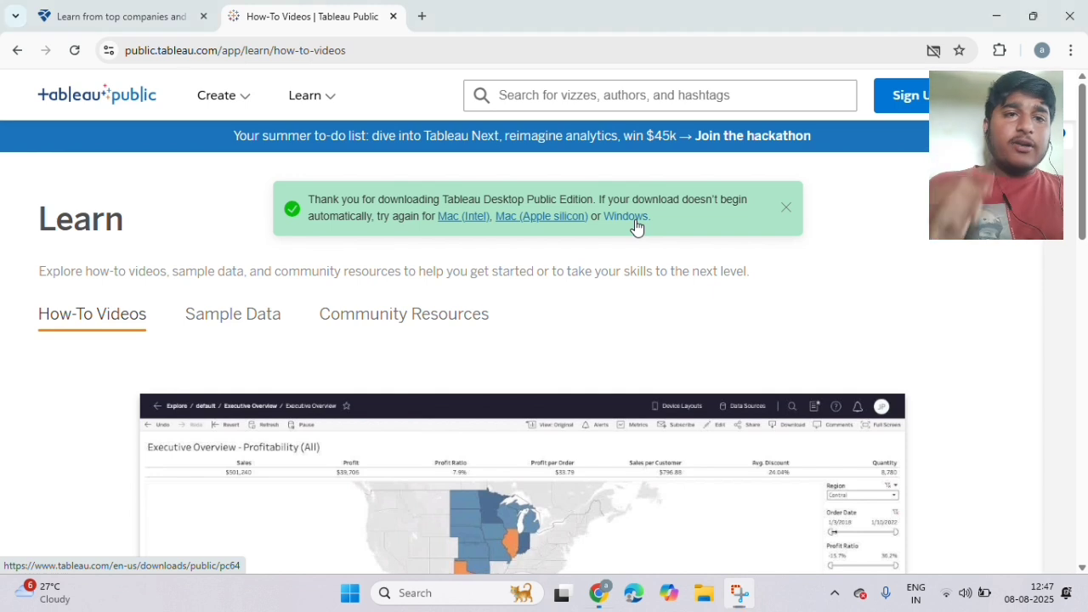
Step: Download the Windows installer of Tableau Desktop Public Edition and the Daikibo's Telemetry Data archive from the Task One resources
{"action": "left_click", "coordinate": [636, 223]}
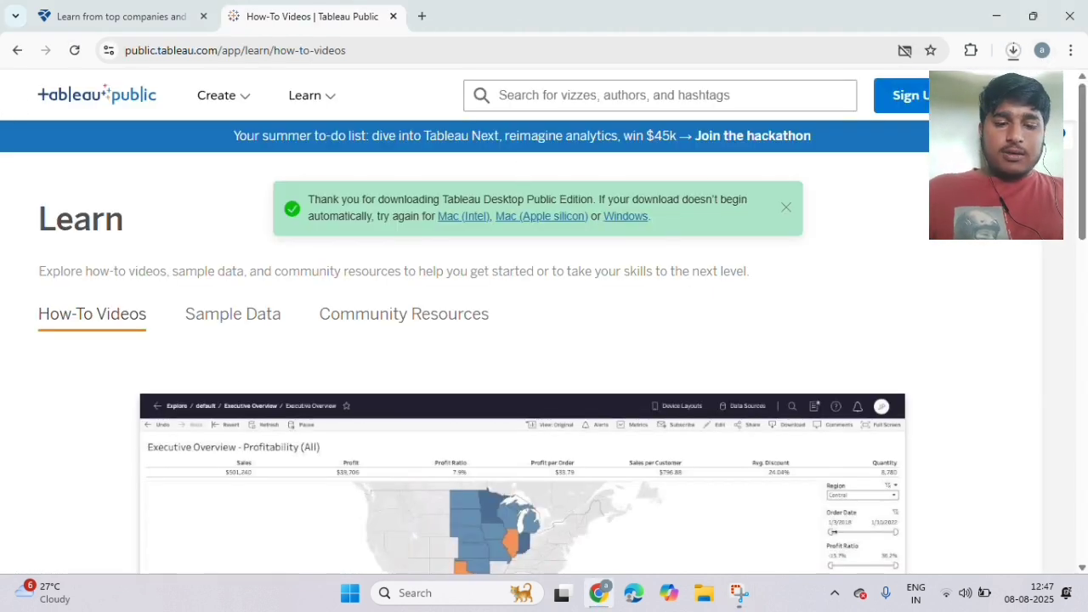
{"action": "key", "text": "ctrl+j"}
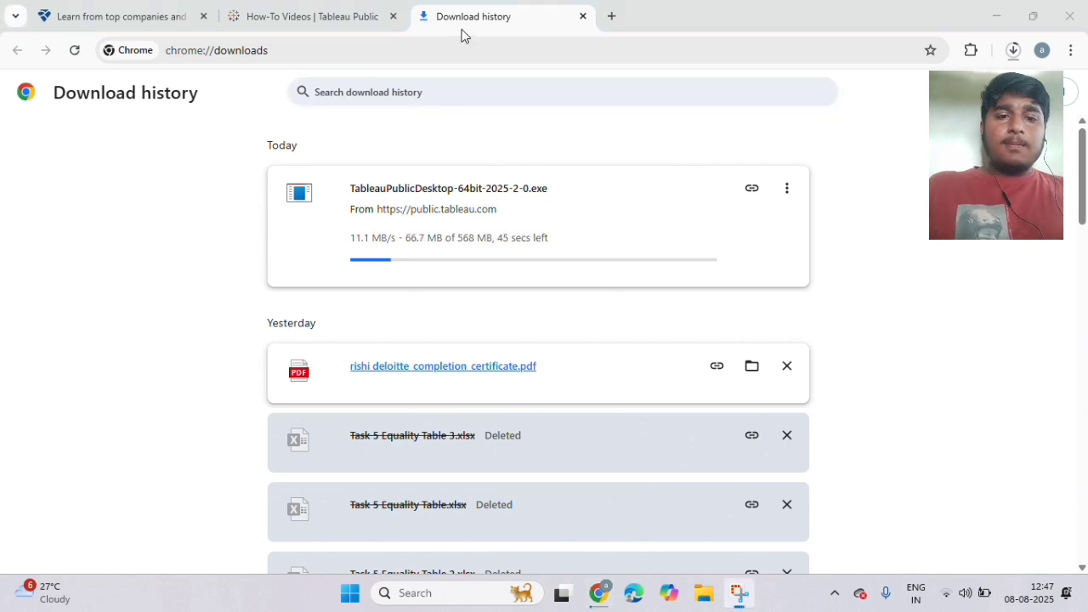
{"action": "left_click", "coordinate": [161, 21]}
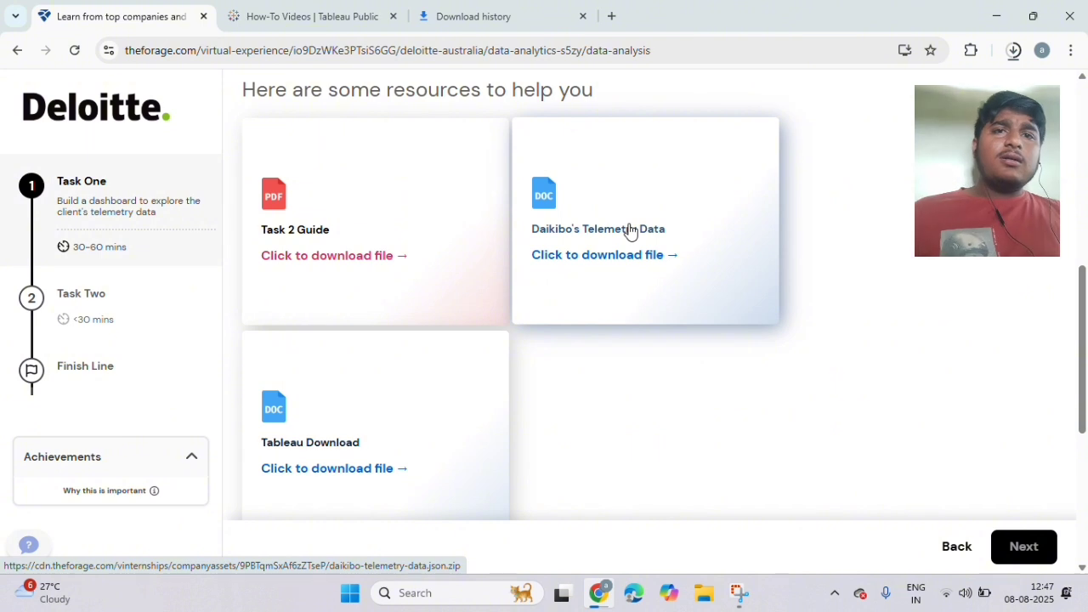
Step: Show the downloaded TableauPublicDesktop-64bit-2025-2-0.exe in its folder and run the installer
{"action": "left_click", "coordinate": [1016, 51]}
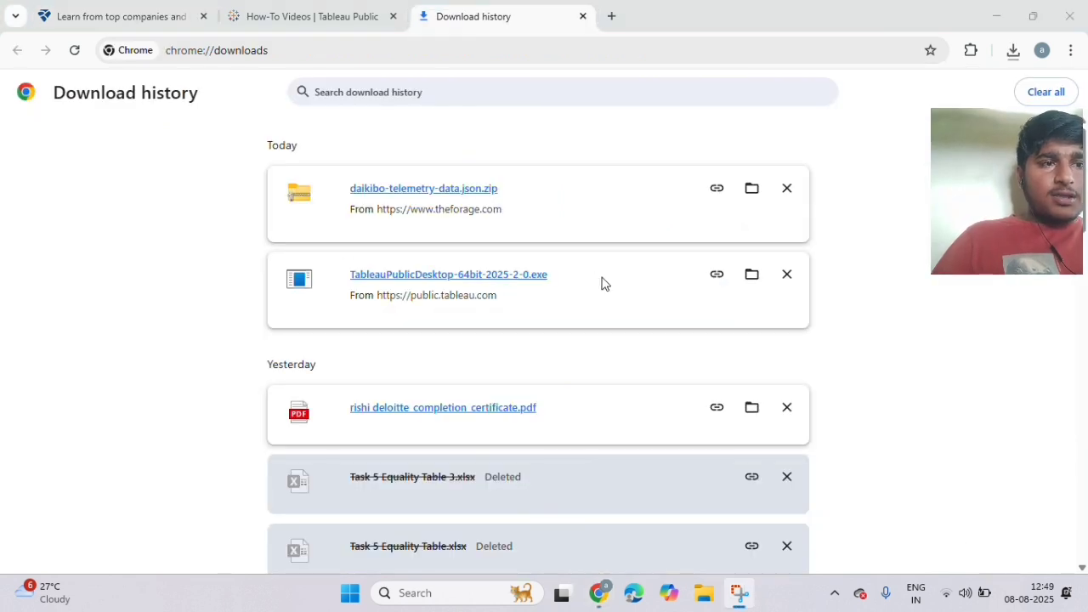
{"action": "left_click", "coordinate": [753, 281]}
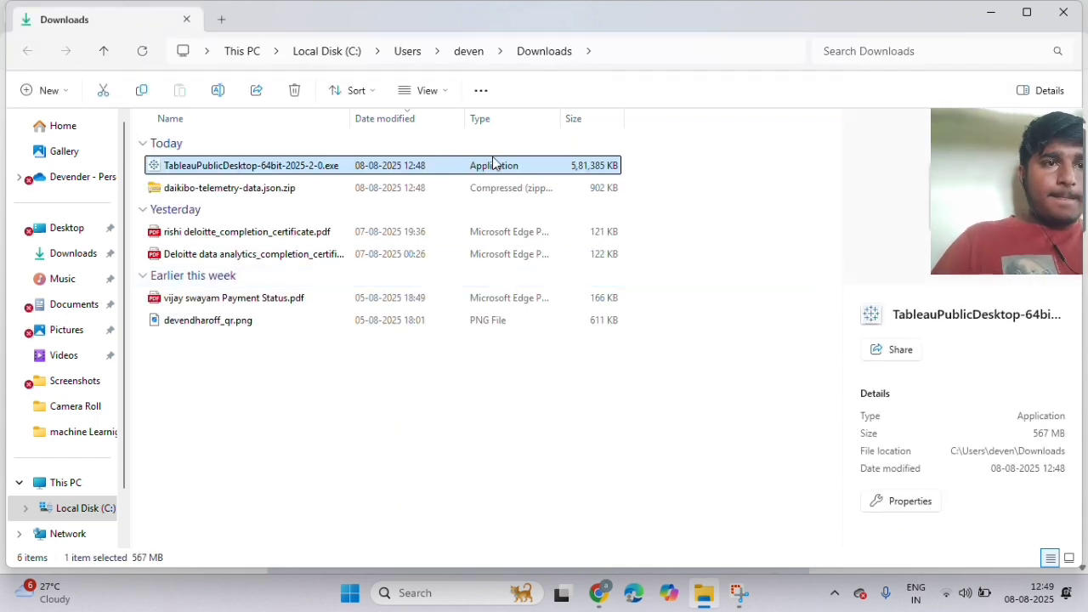
{"action": "double_click", "coordinate": [498, 169]}
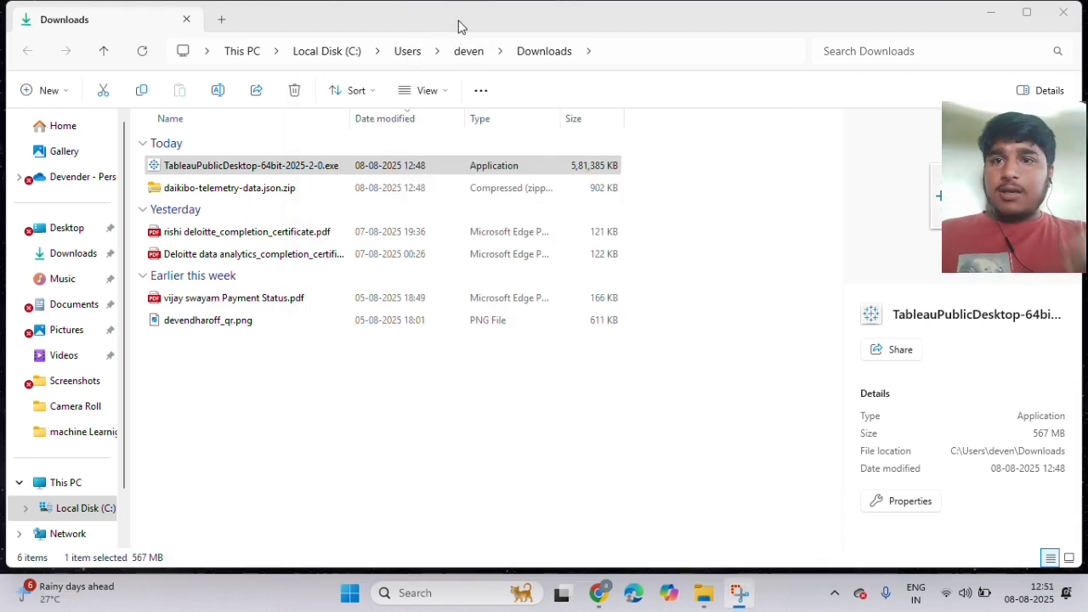
Step: Extract daikibo-telemetry-data.json.zip to the suggested daikibo-telemetry-data.json folder in Downloads
{"action": "left_click", "coordinate": [269, 197]}
{"action": "left_click", "coordinate": [269, 197]}
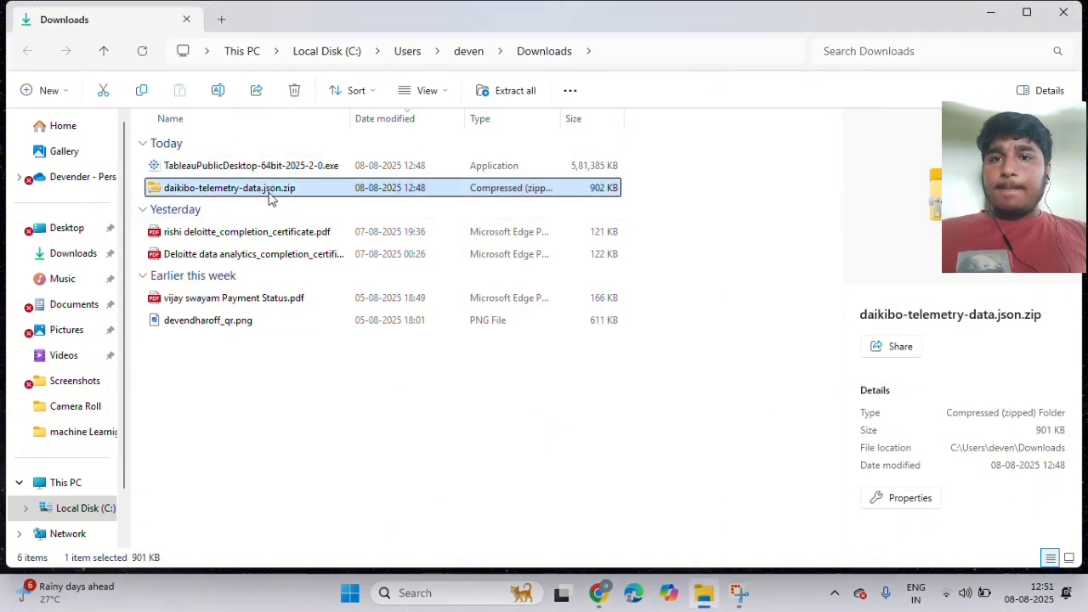
{"action": "left_click", "coordinate": [335, 191]}
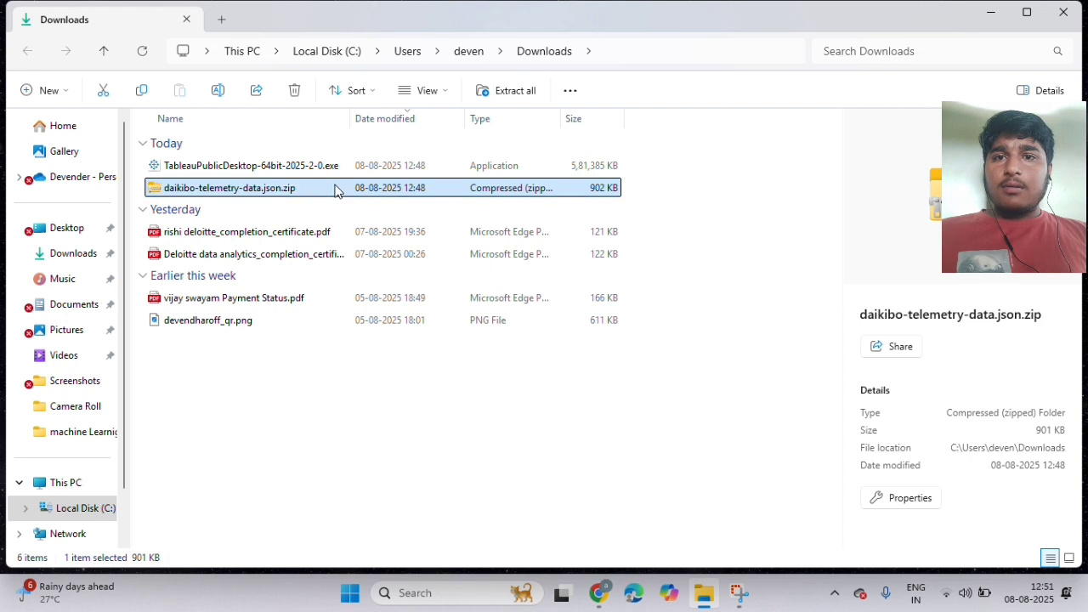
{"action": "double_click", "coordinate": [321, 191]}
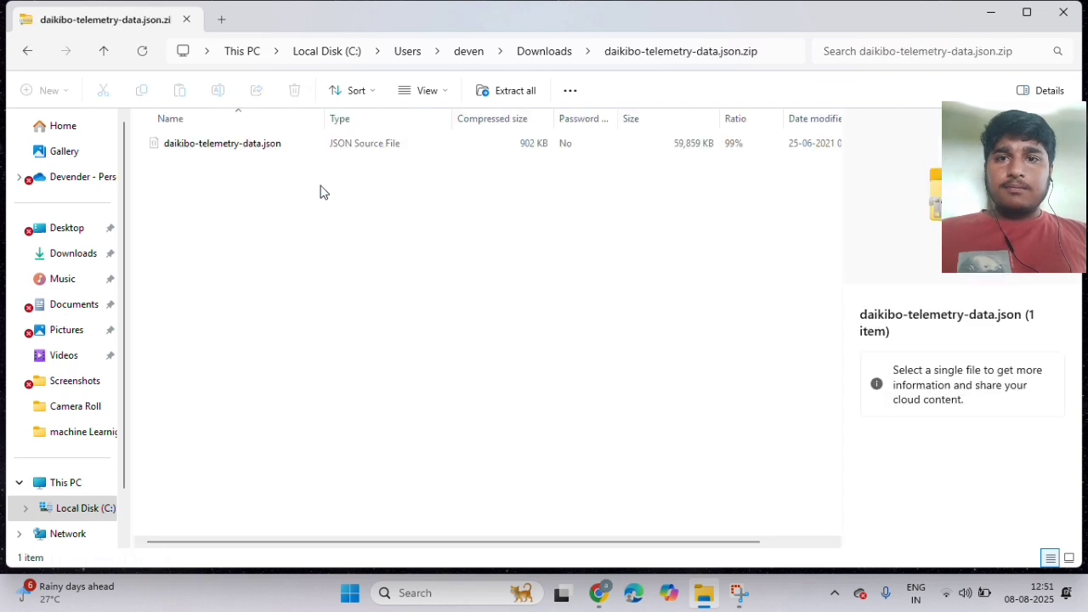
{"action": "left_click", "coordinate": [523, 92]}
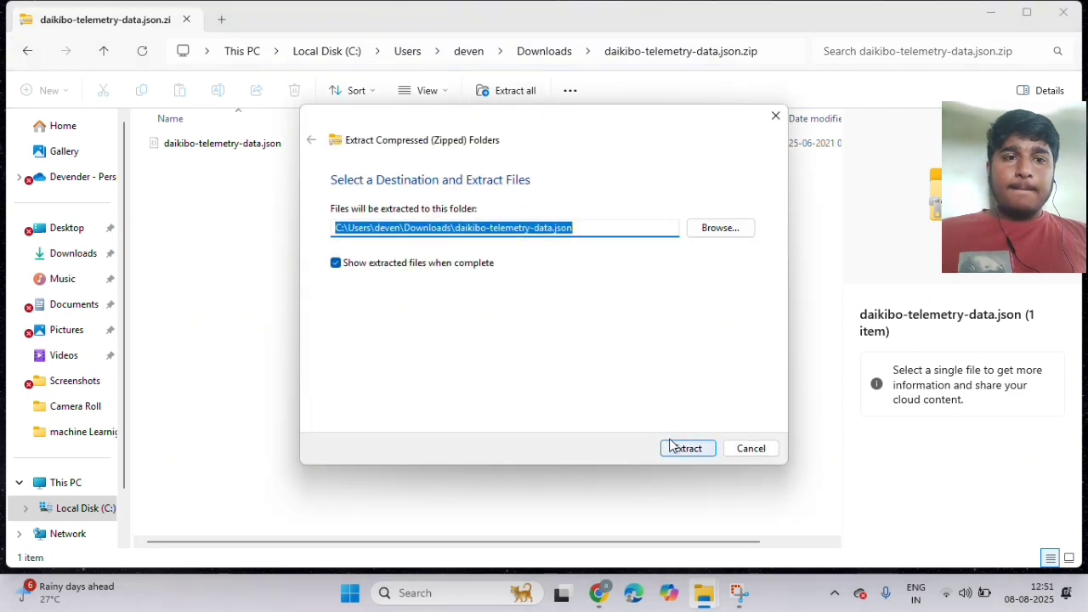
{"action": "left_click", "coordinate": [672, 445]}
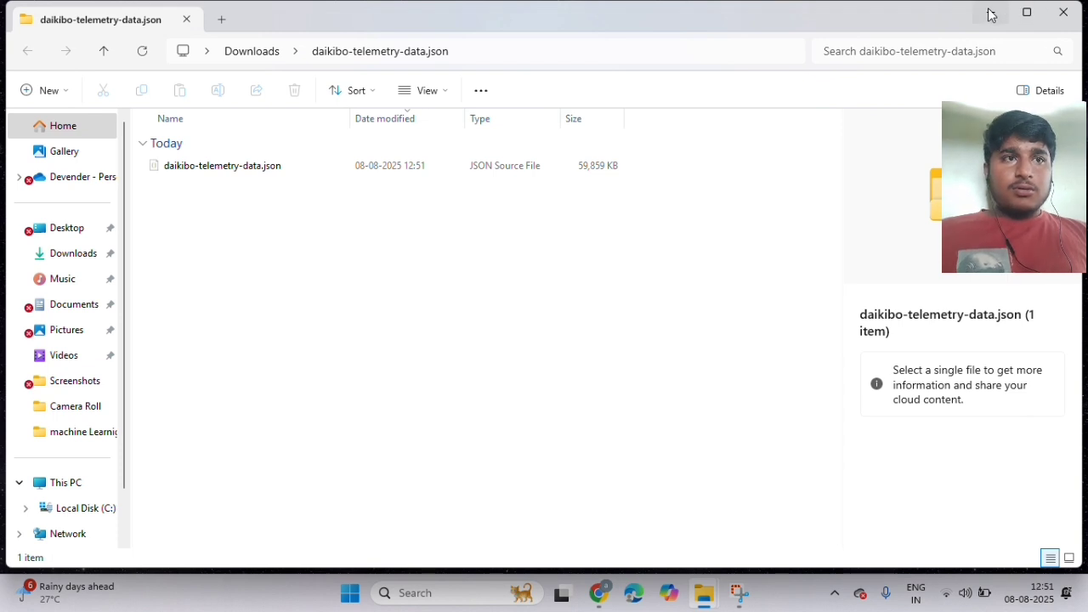
Step: Minimise the File Explorer windows, launch Tableau Public 2025 from the desktop and dismiss its File Recovery prompt
{"action": "left_click", "coordinate": [989, 15]}
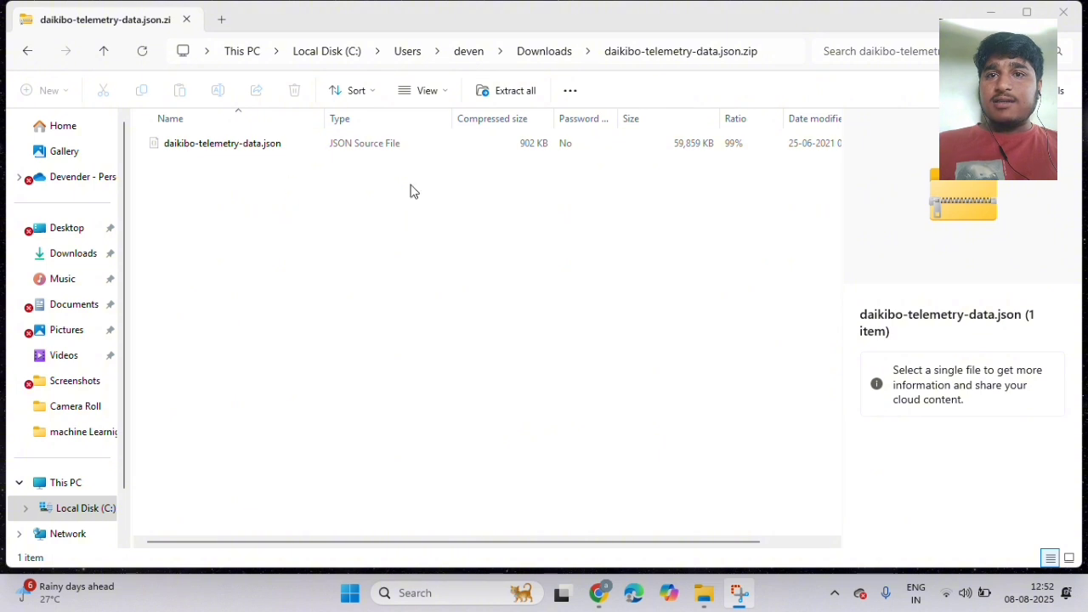
{"action": "left_click", "coordinate": [989, 12]}
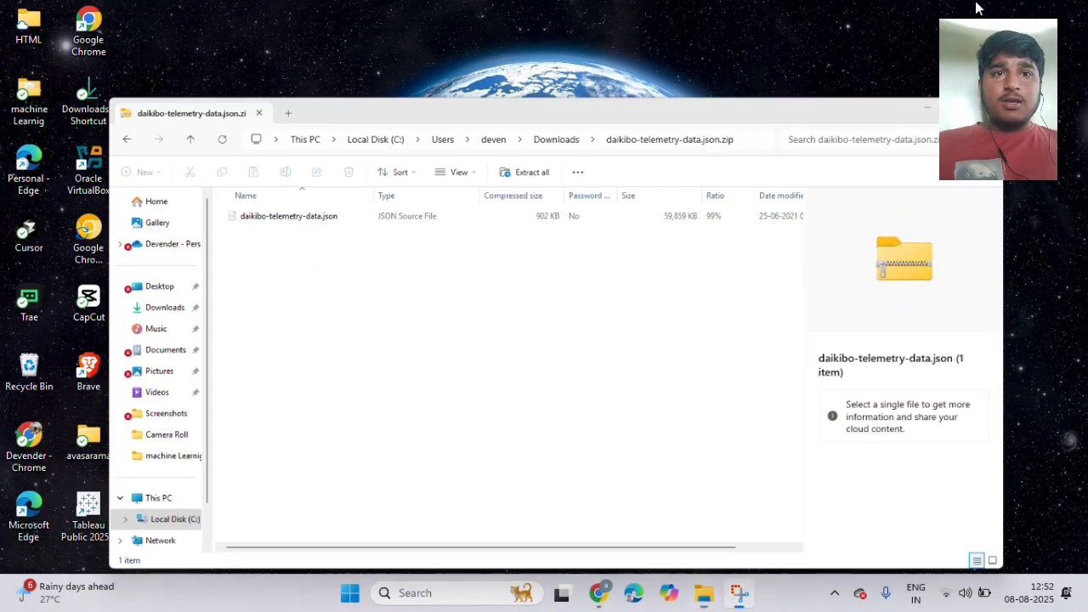
{"action": "double_click", "coordinate": [86, 529]}
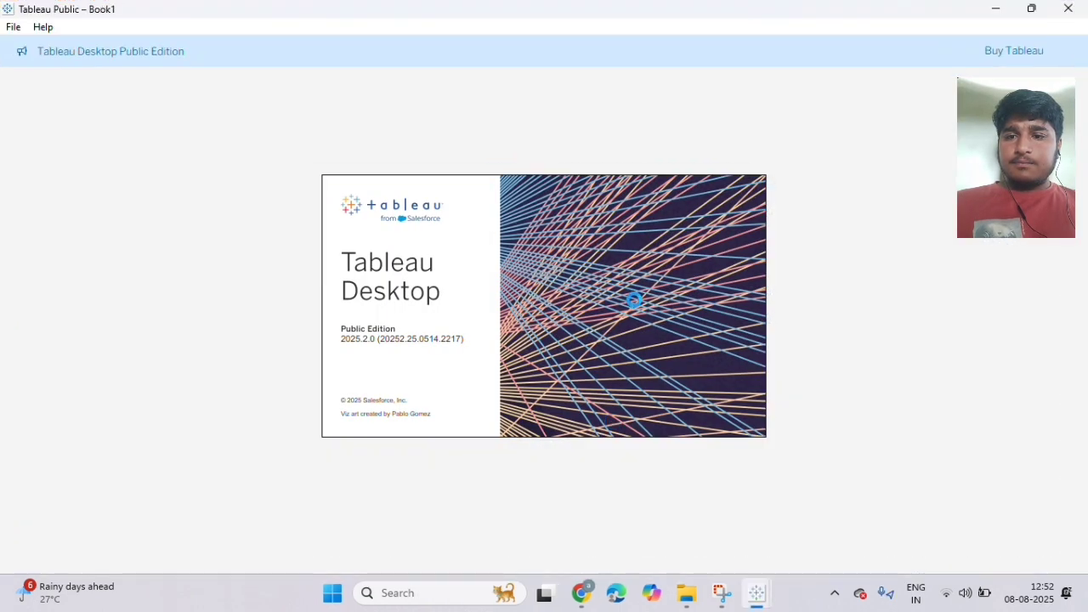
{"action": "left_click", "coordinate": [714, 143]}
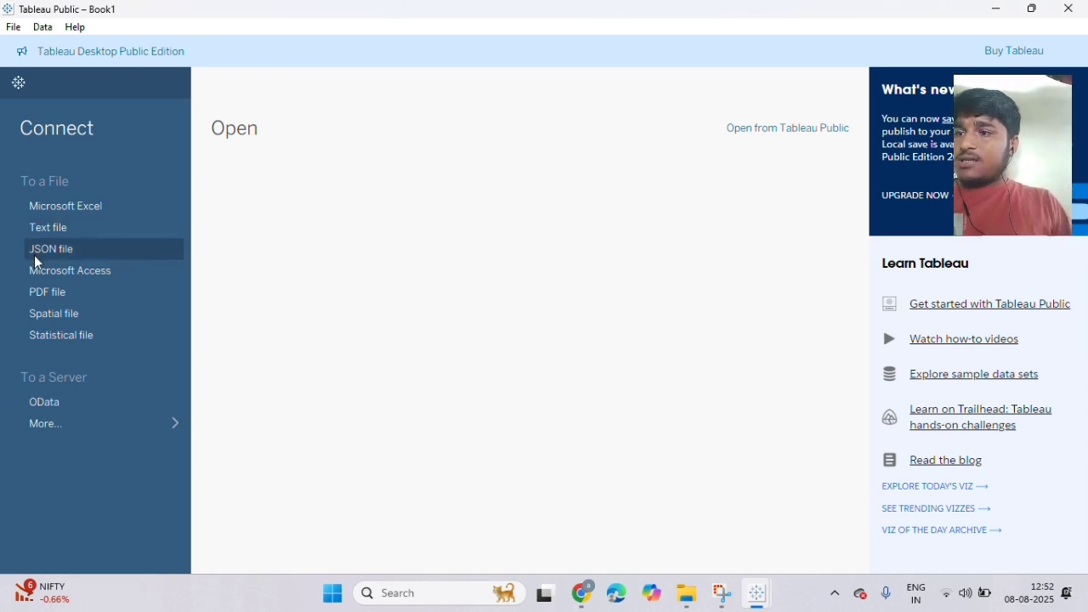
Step: Connect to daikibo-telemetry-data.json as a JSON file with all schema levels selected, and cancel the loading request
{"action": "left_click", "coordinate": [53, 250]}
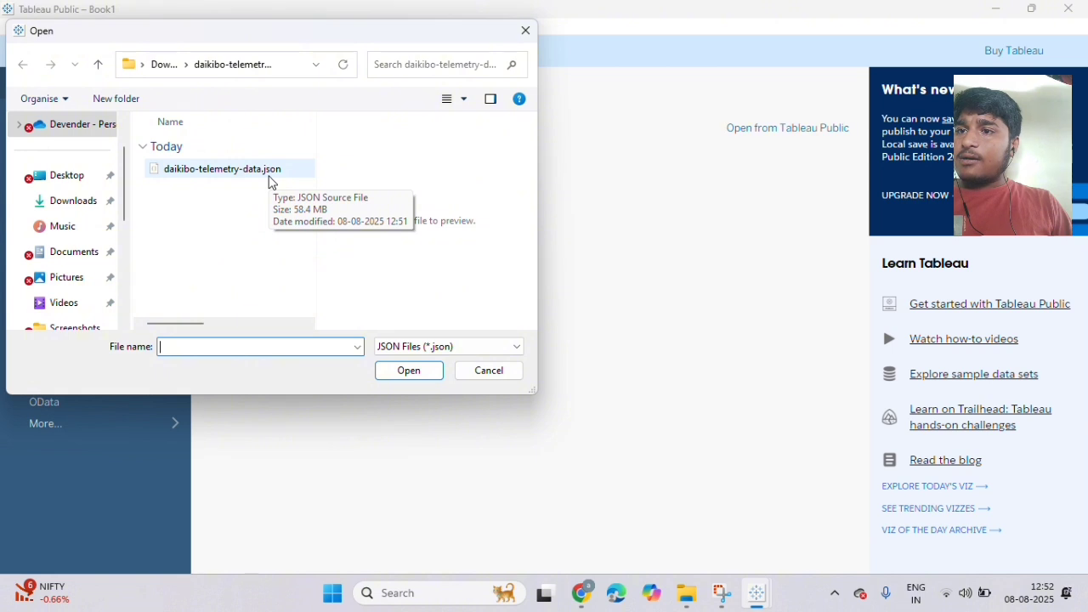
{"action": "double_click", "coordinate": [269, 177]}
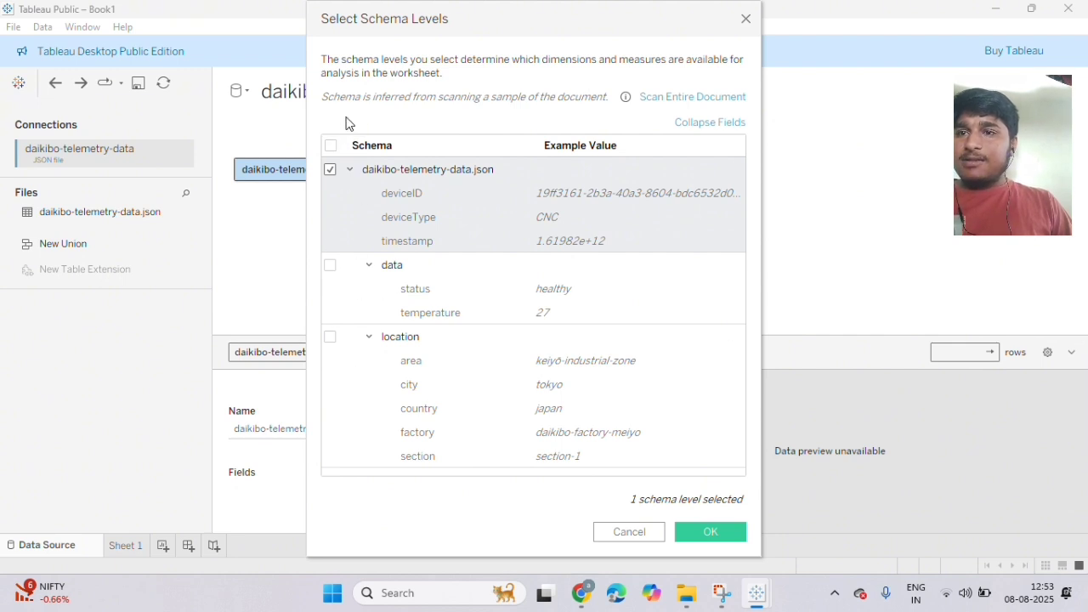
{"action": "left_click", "coordinate": [331, 146]}
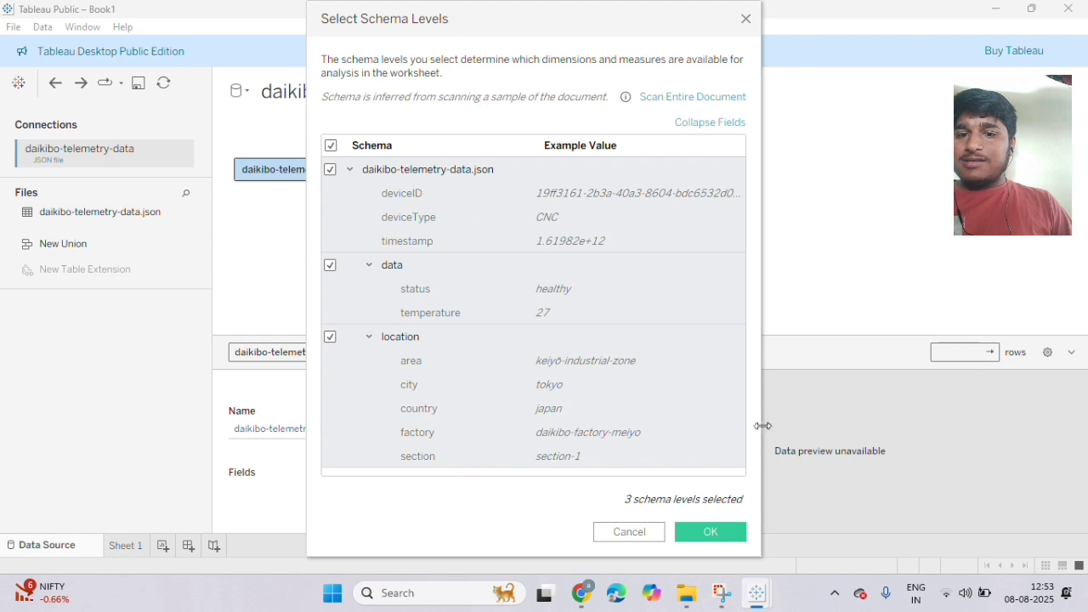
{"action": "left_click", "coordinate": [708, 525]}
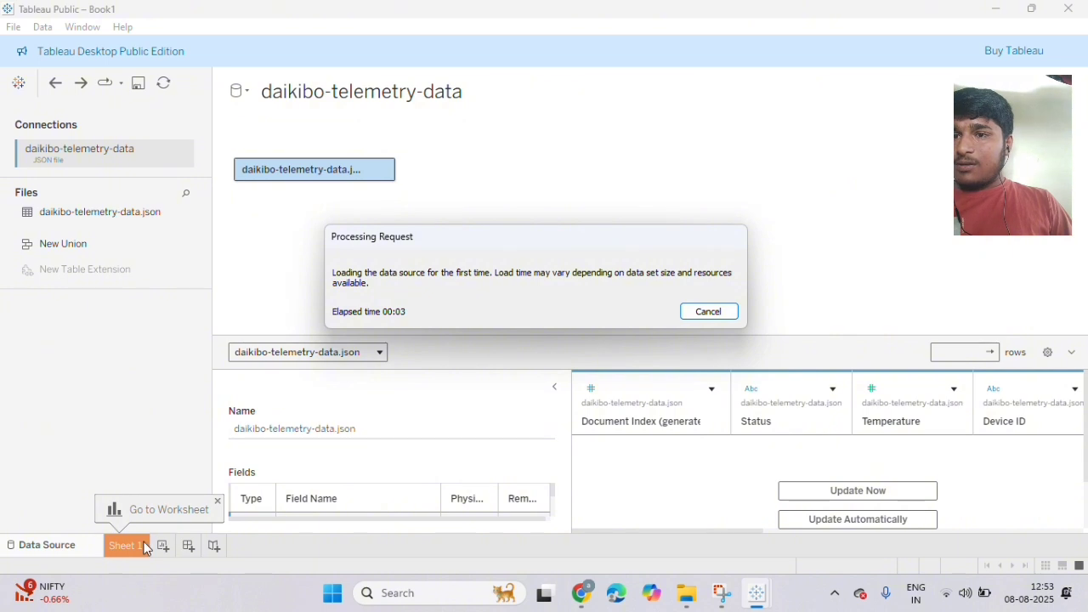
{"action": "left_click", "coordinate": [705, 312]}
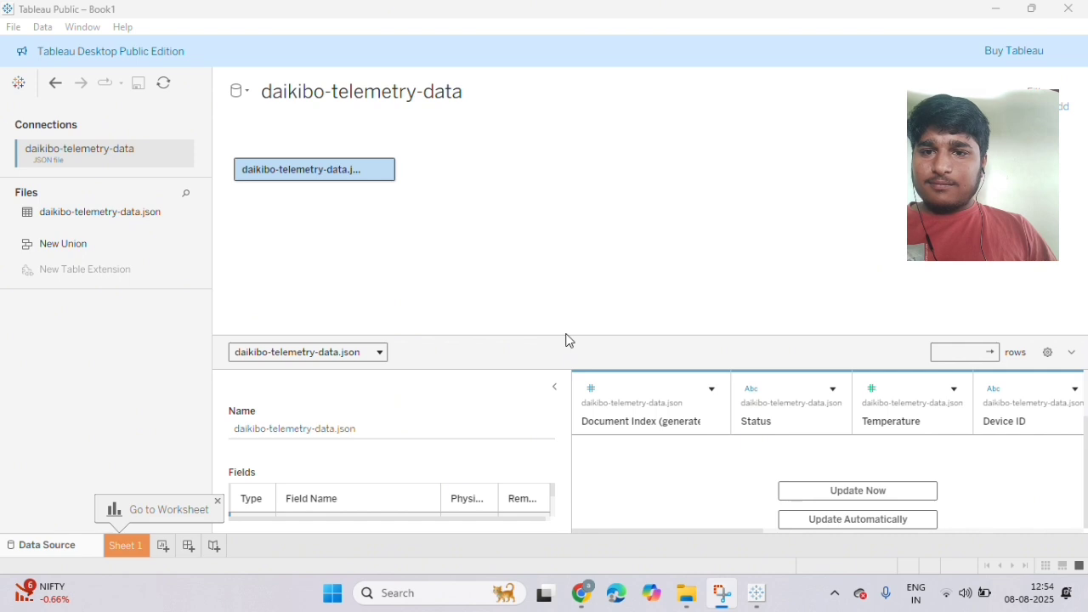
Step: Enlarge the data source's field details to review the fields, cancel the row count retrieval and go to the Sheet 1 worksheet
{"action": "left_click_drag", "start_coordinate": [562, 335], "coordinate": [547, 128]}
{"action": "scroll", "coordinate": [439, 367], "scroll_direction": "down", "scroll_amount": 2}
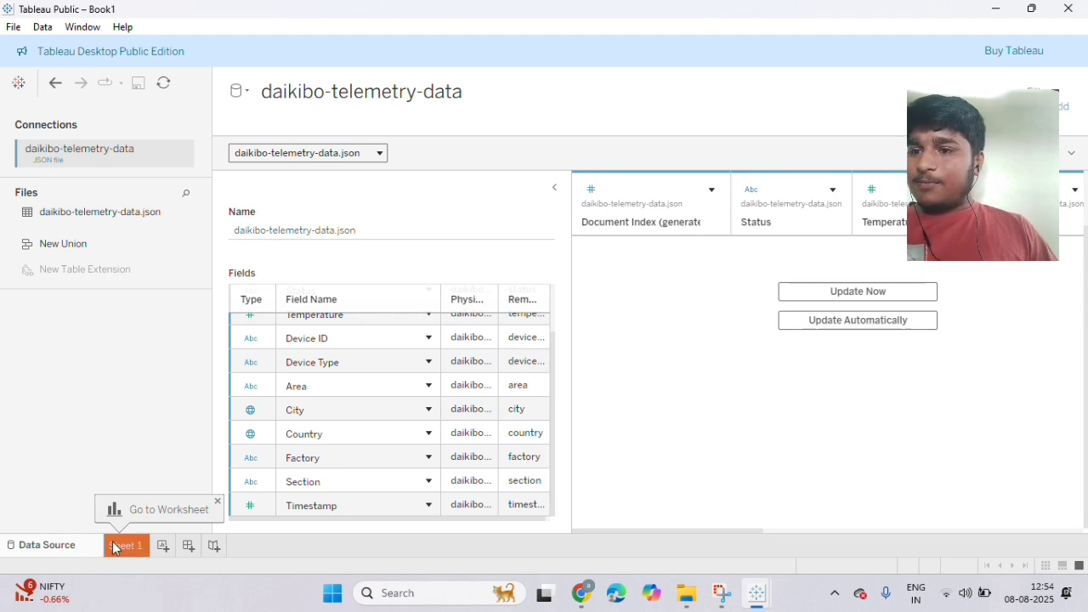
{"action": "left_click", "coordinate": [157, 509]}
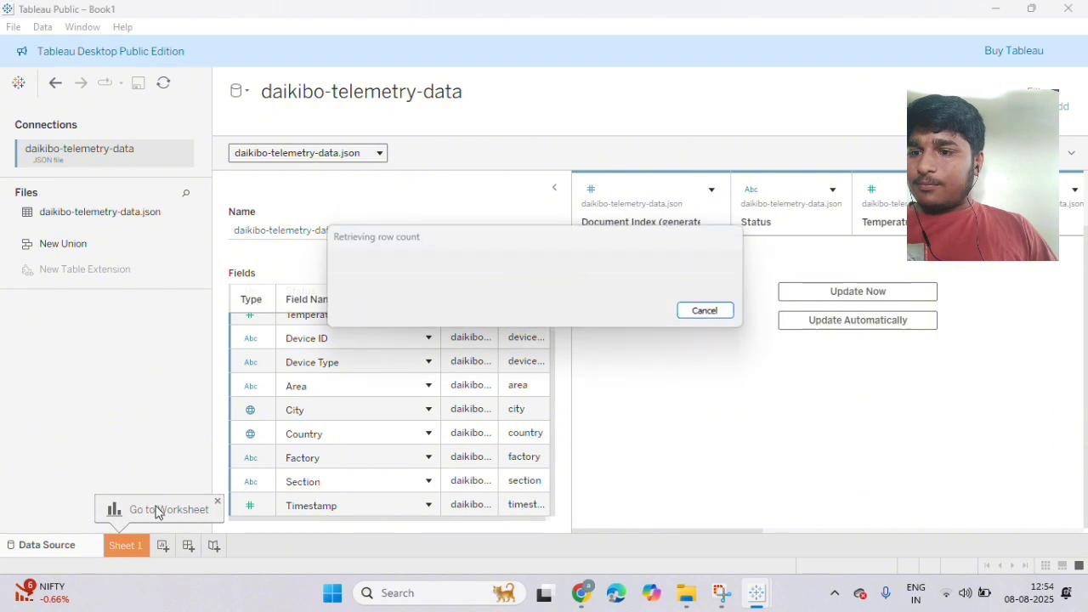
{"action": "left_click", "coordinate": [710, 311]}
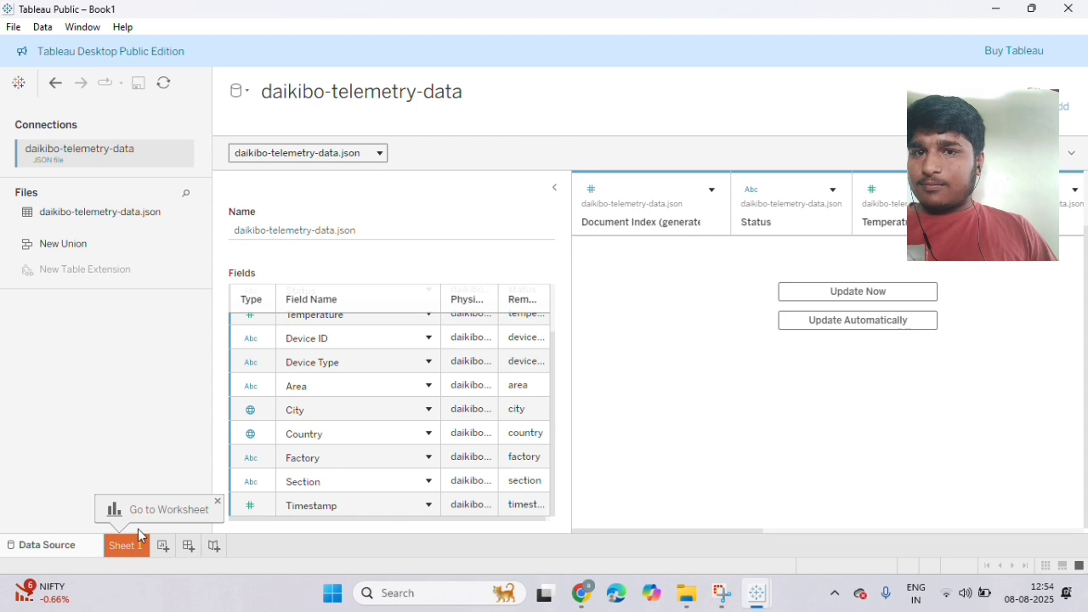
{"action": "left_click", "coordinate": [140, 515]}
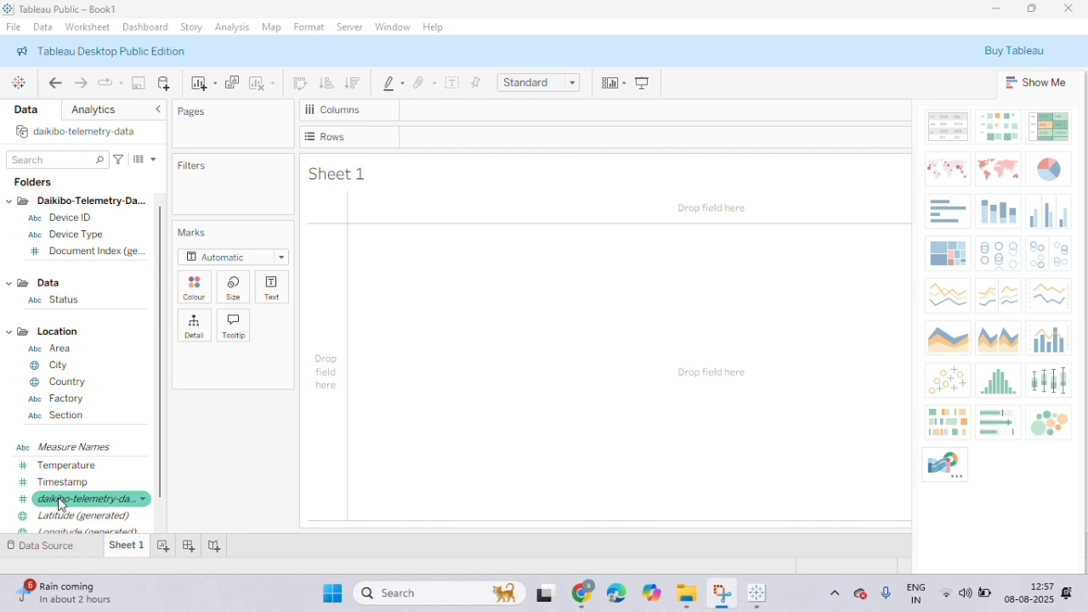
Step: Start a calculated field from the daikibo-telemetry-data.json count field, name it Unhealthy and clear the prefilled formula
{"action": "left_click", "coordinate": [143, 504]}
{"action": "left_click", "coordinate": [144, 502]}
{"action": "left_click", "coordinate": [149, 506]}
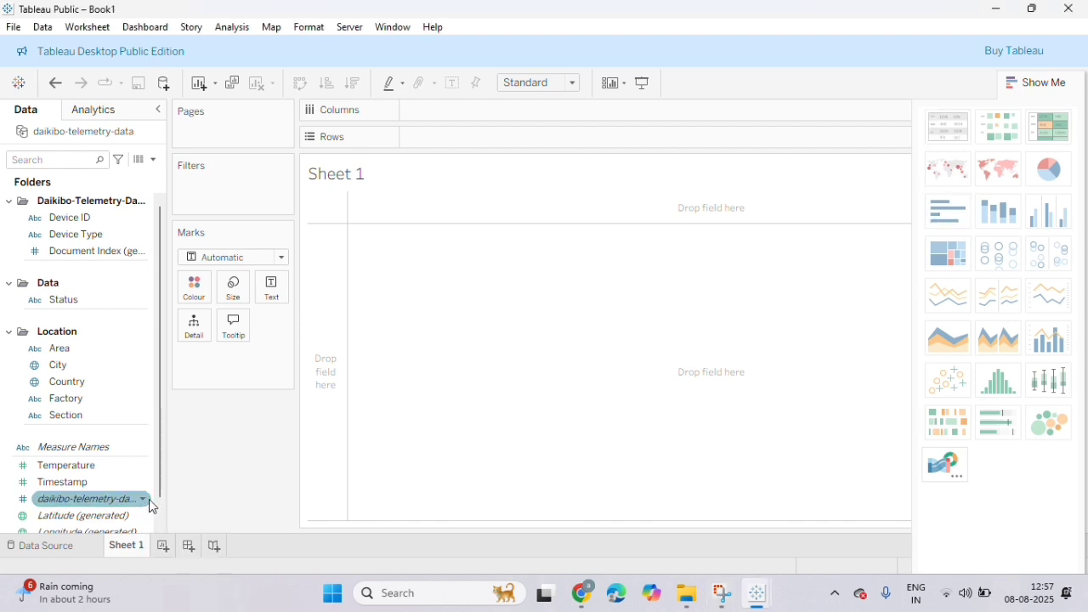
{"action": "left_click", "coordinate": [145, 505]}
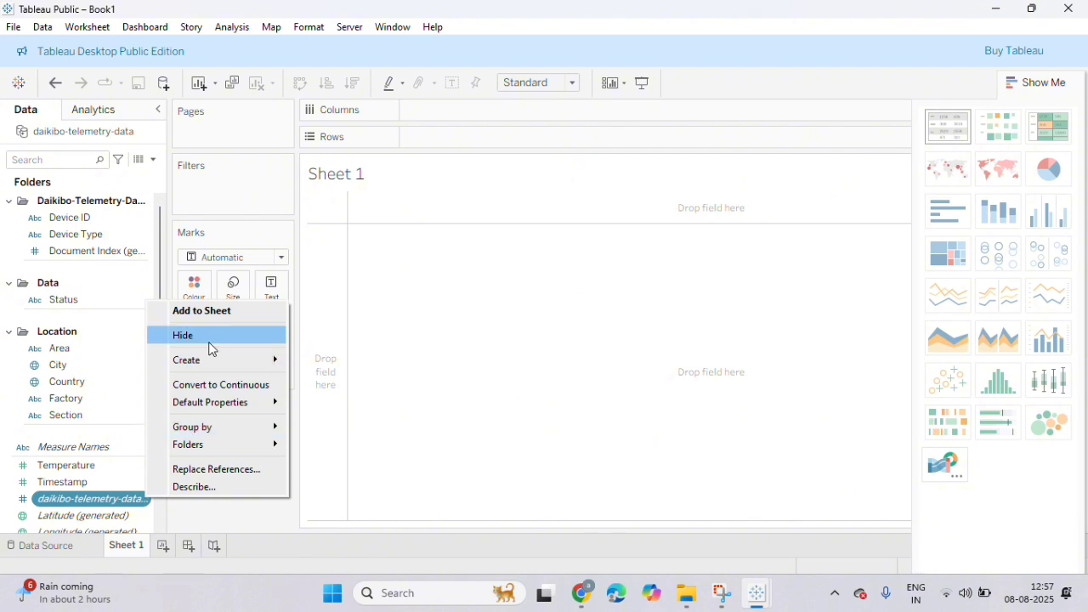
{"action": "mouse_move", "coordinate": [228, 362]}
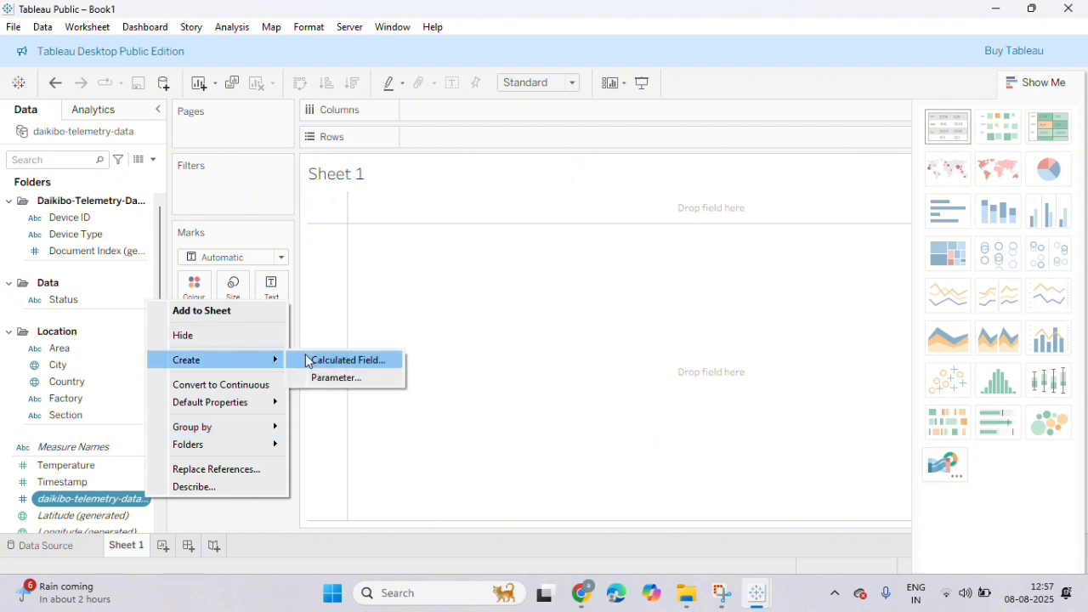
{"action": "left_click", "coordinate": [308, 361]}
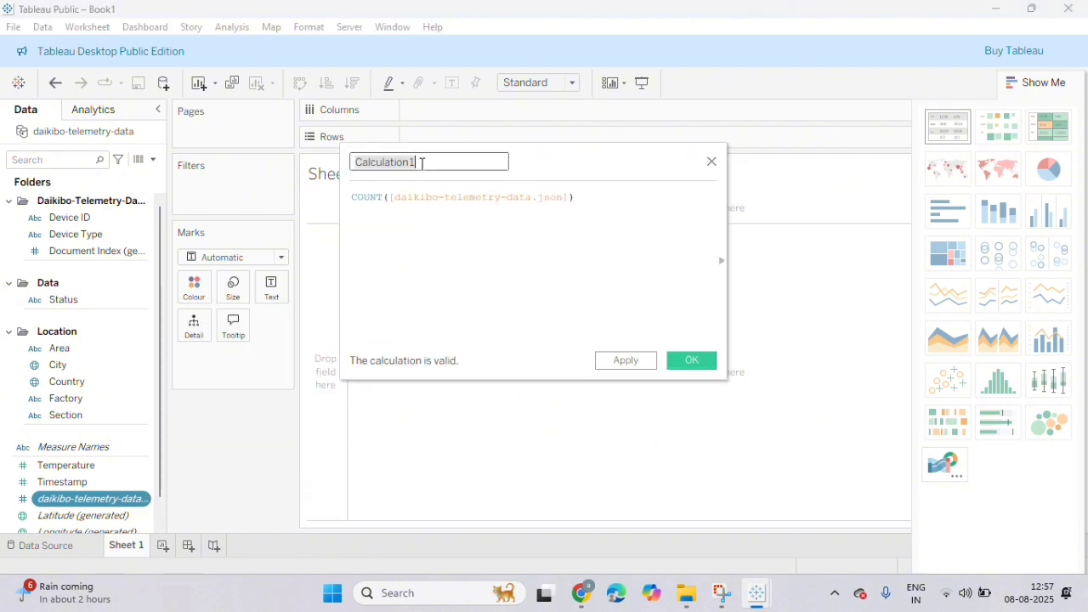
{"action": "key", "text": "BackSpace"}
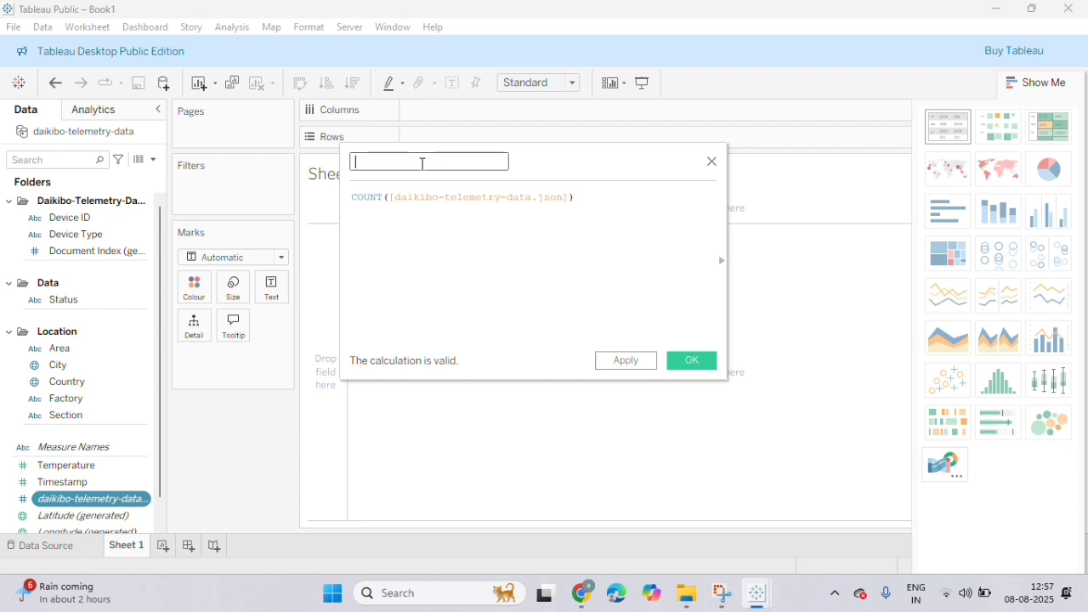
{"action": "type", "text": "Unhealthy"}
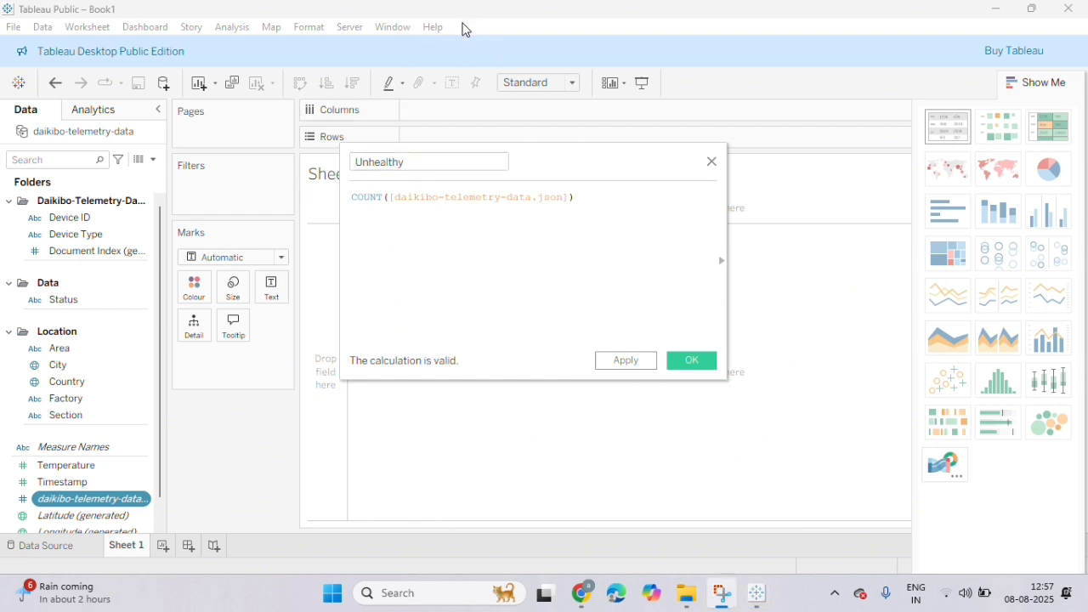
{"action": "key", "text": "ctrl+a"}
{"action": "key", "text": "Delete"}
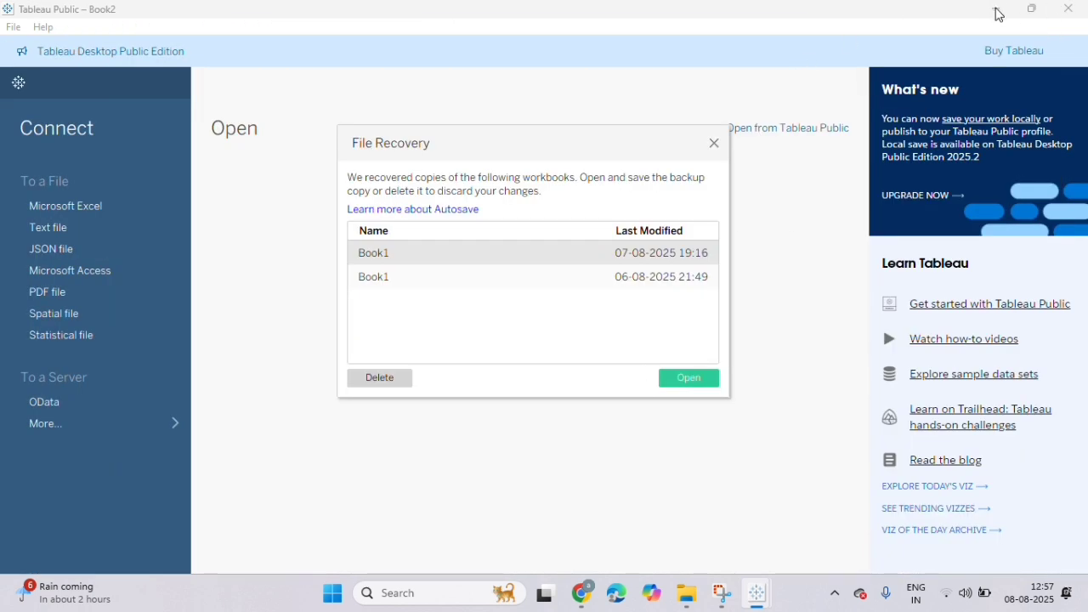
Step: Switch to Chrome and open the Task 2 Guide PDF from the Forage task resources
{"action": "key", "text": "super+Tab"}
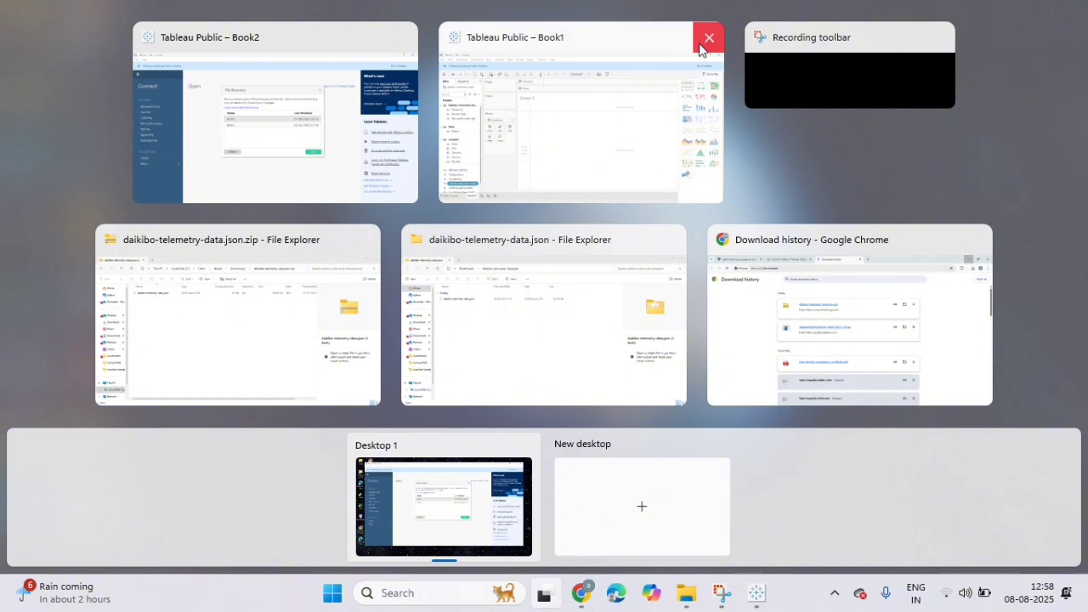
{"action": "left_click", "coordinate": [775, 290]}
{"action": "left_click", "coordinate": [83, 11]}
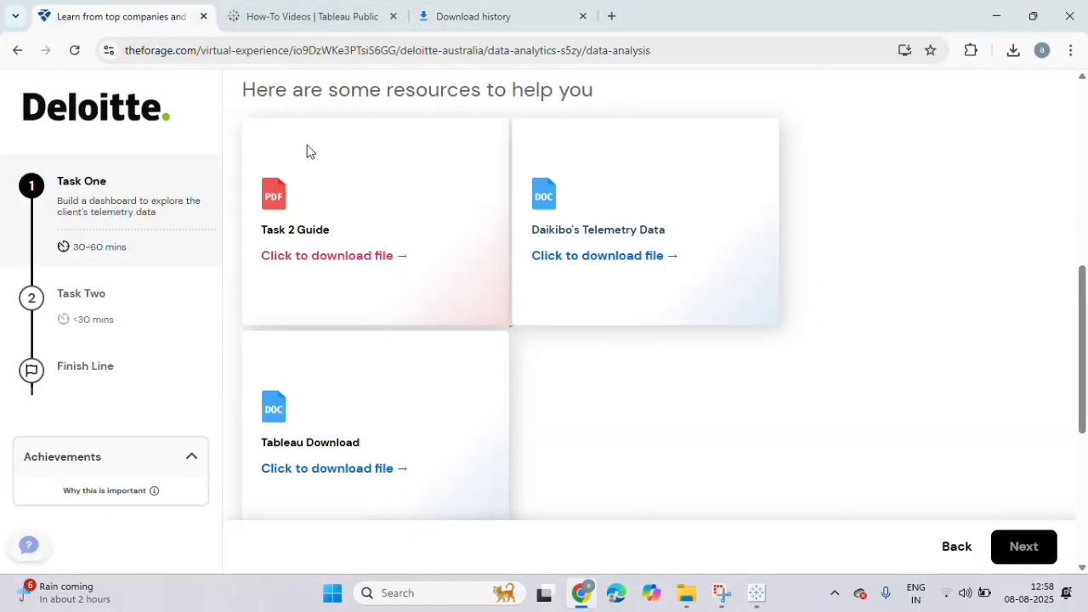
{"action": "left_click", "coordinate": [375, 278]}
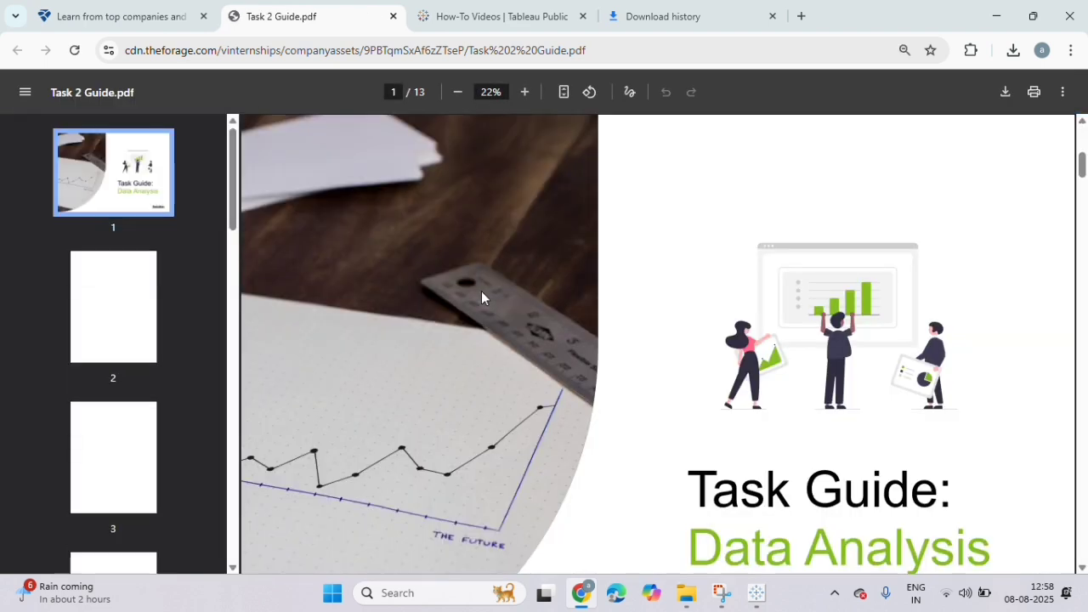
Step: Find the Unhealthy calculated field example in the guide and copy its formula IF[Status]="unhealthy" THEN 10 ELSE 0 END
{"action": "scroll", "coordinate": [646, 420], "scroll_direction": "down", "scroll_amount": 10}
{"action": "scroll", "coordinate": [646, 419], "scroll_direction": "down", "scroll_amount": 15}
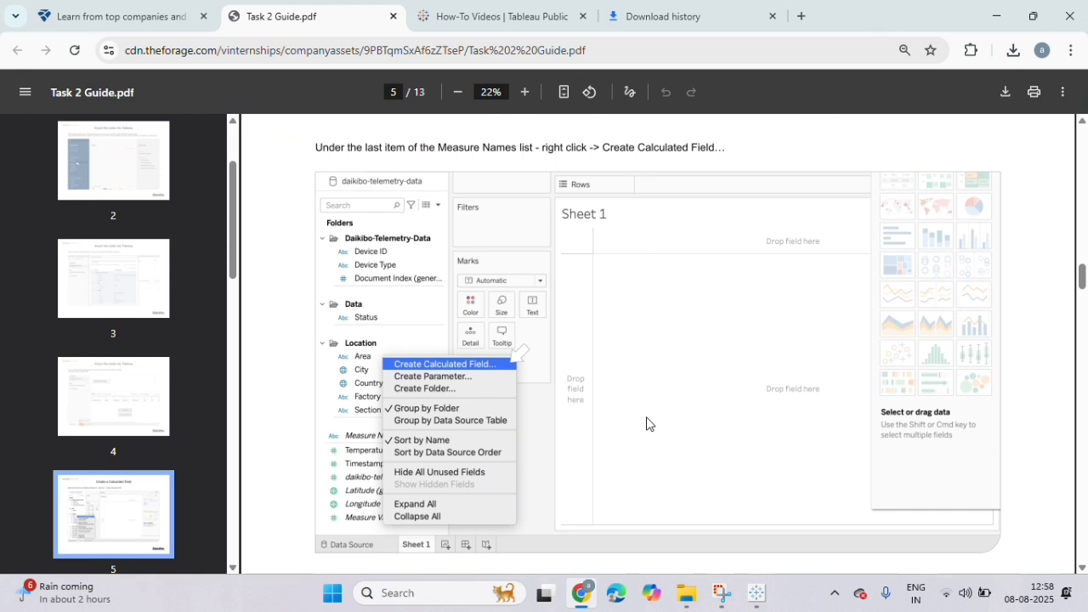
{"action": "scroll", "coordinate": [646, 423], "scroll_direction": "down", "scroll_amount": 5}
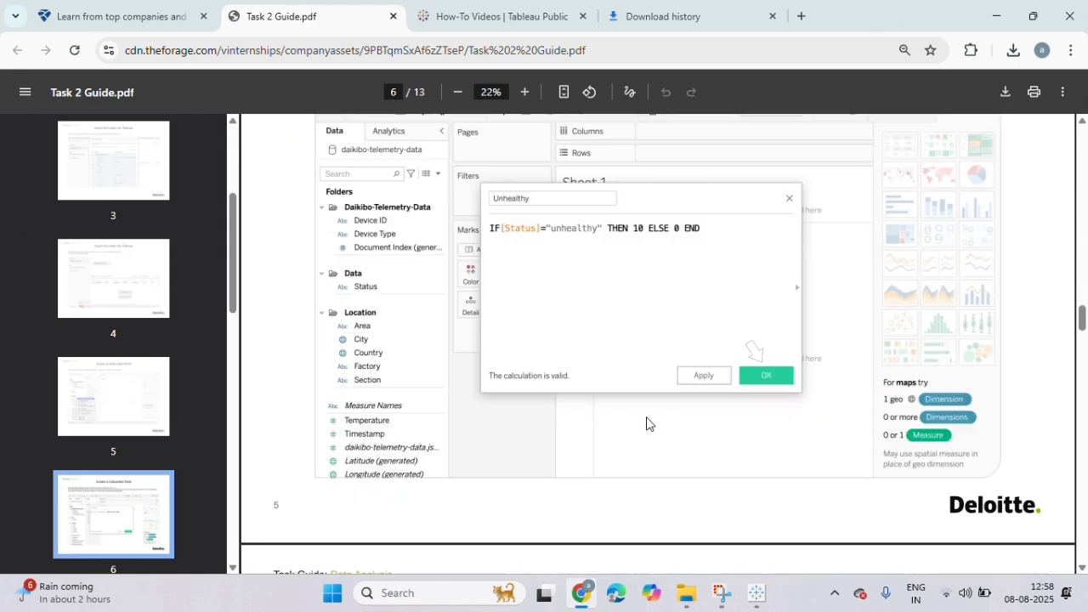
{"action": "scroll", "coordinate": [646, 423], "scroll_direction": "down", "scroll_amount": 1}
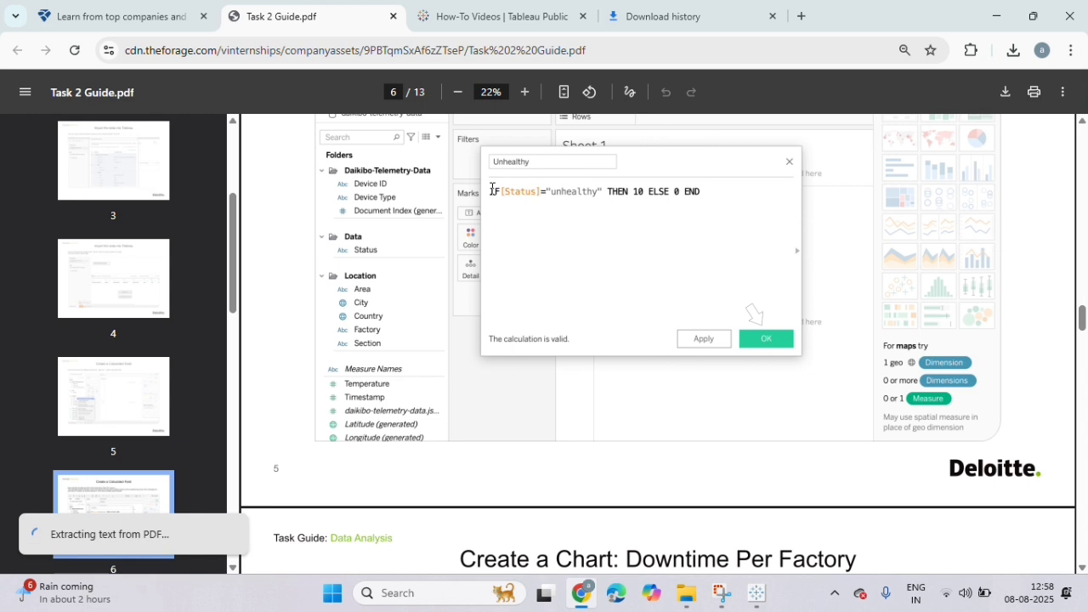
{"action": "mouse_move", "coordinate": [694, 187]}
{"action": "left_mouse_down"}
{"action": "mouse_move", "coordinate": [708, 189]}
{"action": "mouse_move", "coordinate": [680, 182]}
{"action": "mouse_move", "coordinate": [704, 195]}
{"action": "left_mouse_up"}
{"action": "key", "text": "ctrl+c"}
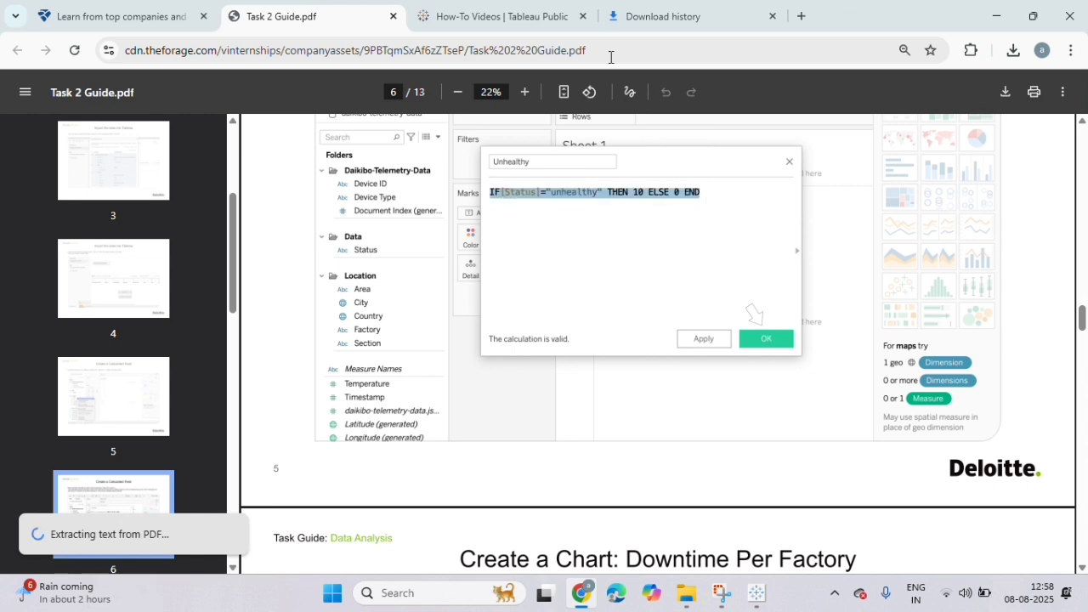
Step: Return to Tableau Book1, paste the copied formula into the Unhealthy calculated field and save the field
{"action": "key", "text": "super+Tab"}
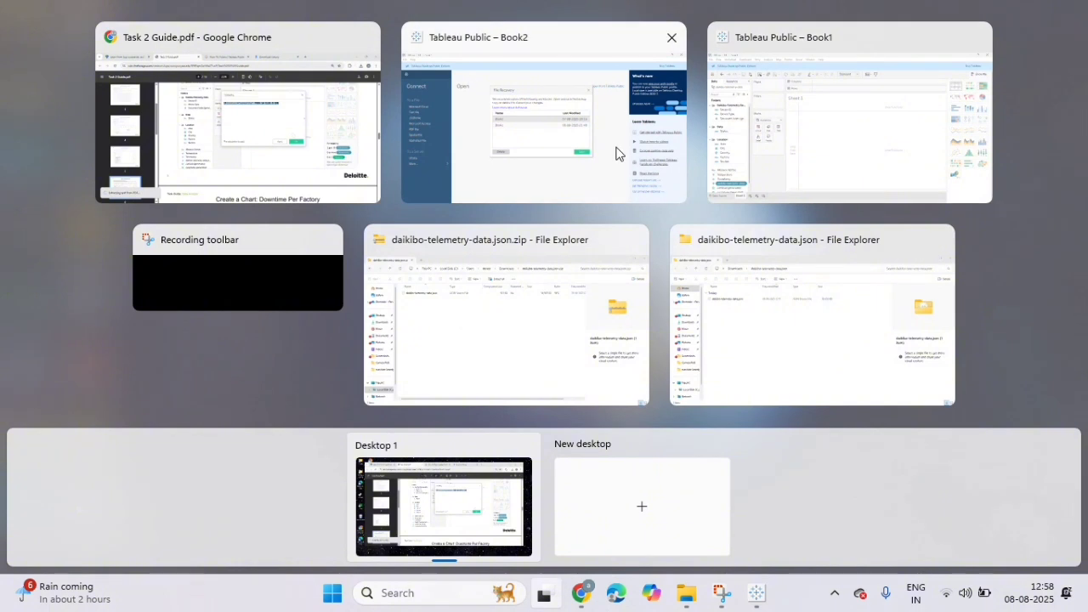
{"action": "left_click", "coordinate": [783, 179]}
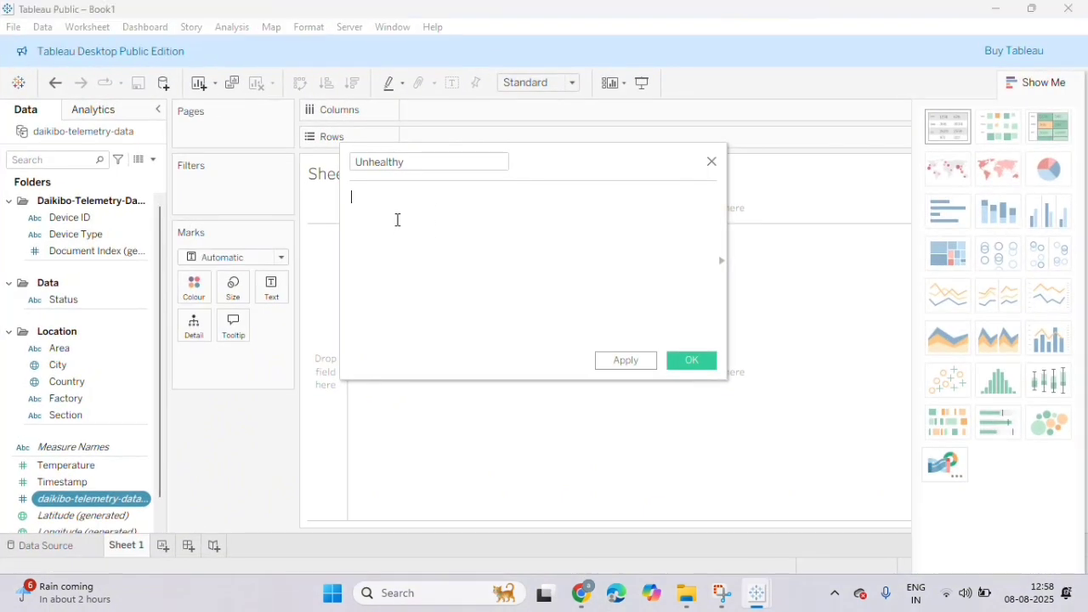
{"action": "key", "text": "ctrl+v"}
{"action": "left_click", "coordinate": [690, 361]}
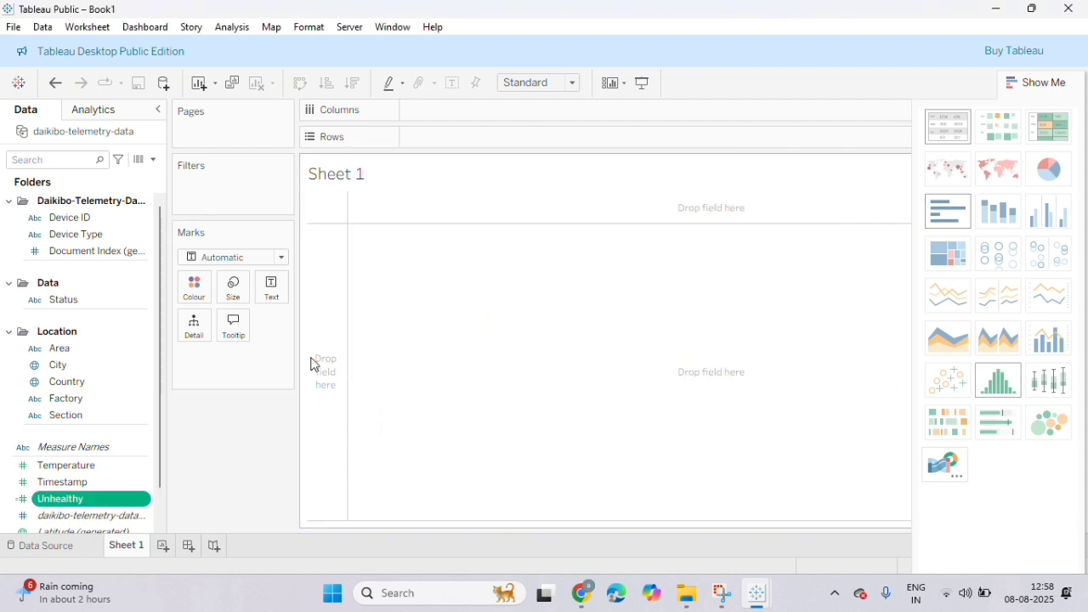
Step: Build a bar chart on Sheet 1 with Factory as columns and the sum of Unhealthy as rows
{"action": "scroll", "coordinate": [60, 382], "scroll_direction": "down", "scroll_amount": 1}
{"action": "left_click", "coordinate": [60, 383]}
{"action": "left_click_drag", "start_coordinate": [61, 383], "coordinate": [501, 116]}
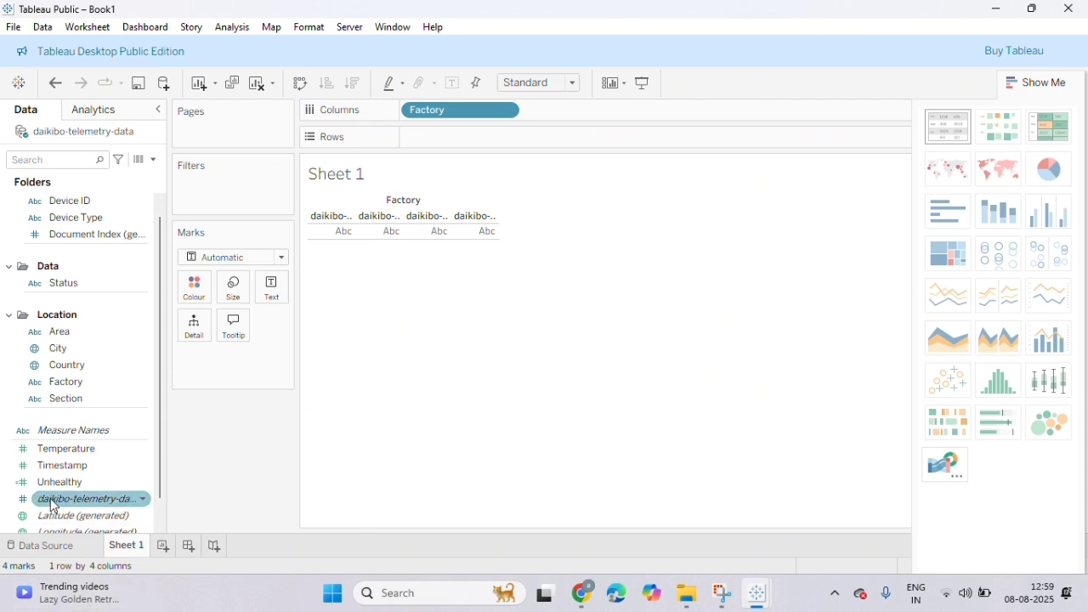
{"action": "left_click_drag", "start_coordinate": [58, 491], "coordinate": [485, 152]}
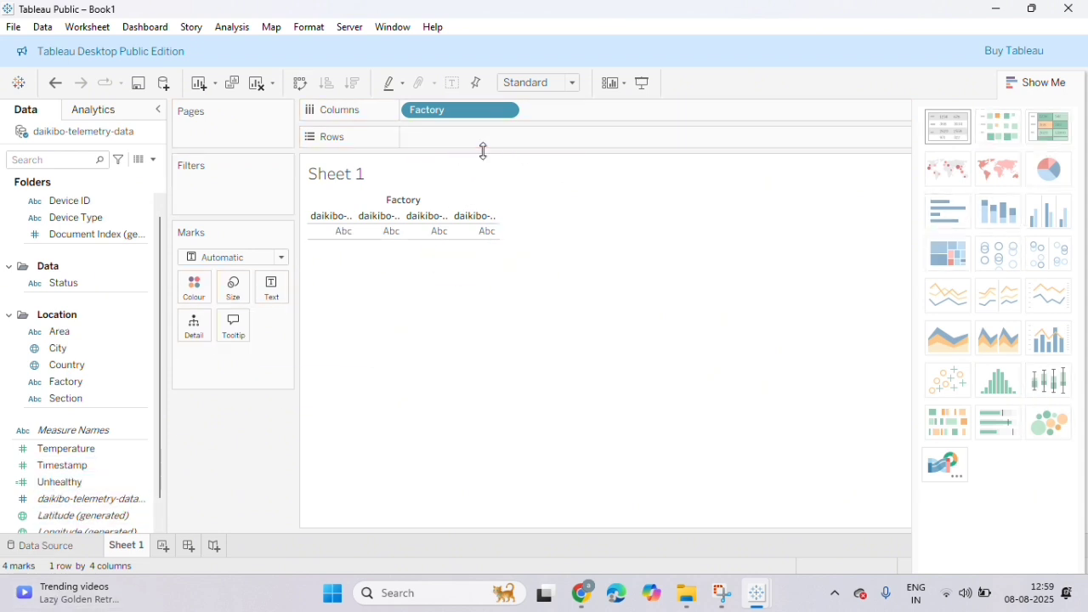
{"action": "left_click_drag", "start_coordinate": [80, 483], "coordinate": [501, 134]}
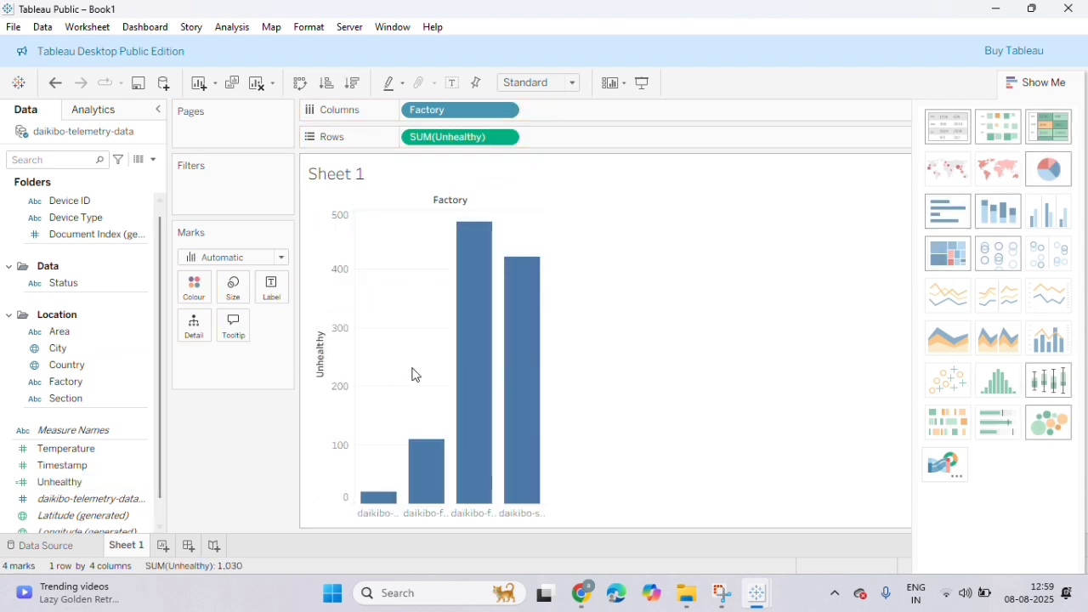
Step: Add a second blank worksheet to the workbook and bring the remaining data fields into view
{"action": "left_click", "coordinate": [167, 547]}
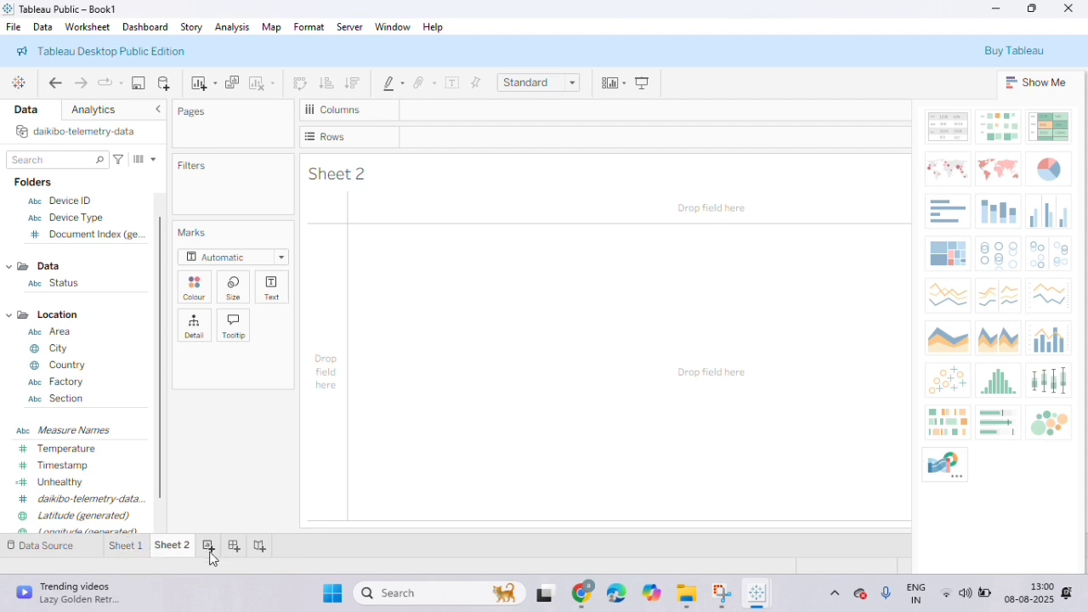
{"action": "scroll", "coordinate": [91, 440], "scroll_direction": "down", "scroll_amount": 2}
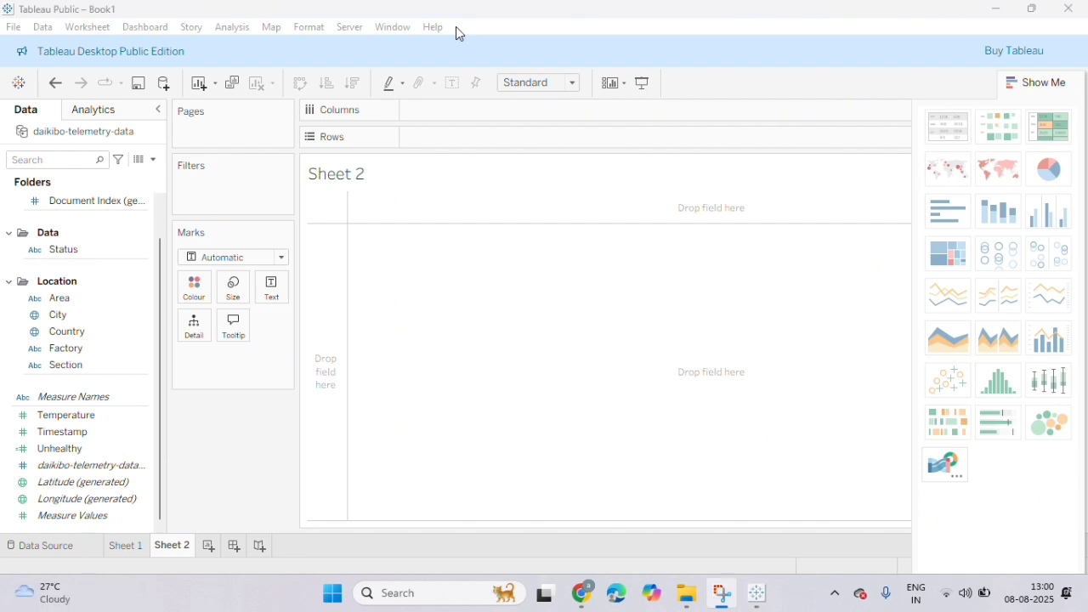
Step: Build a bar chart on Sheet 2 with Device Type as columns and the sum of Unhealthy as rows
{"action": "left_click", "coordinate": [76, 237]}
{"action": "left_click_drag", "start_coordinate": [76, 236], "coordinate": [462, 110]}
{"action": "left_click", "coordinate": [68, 501]}
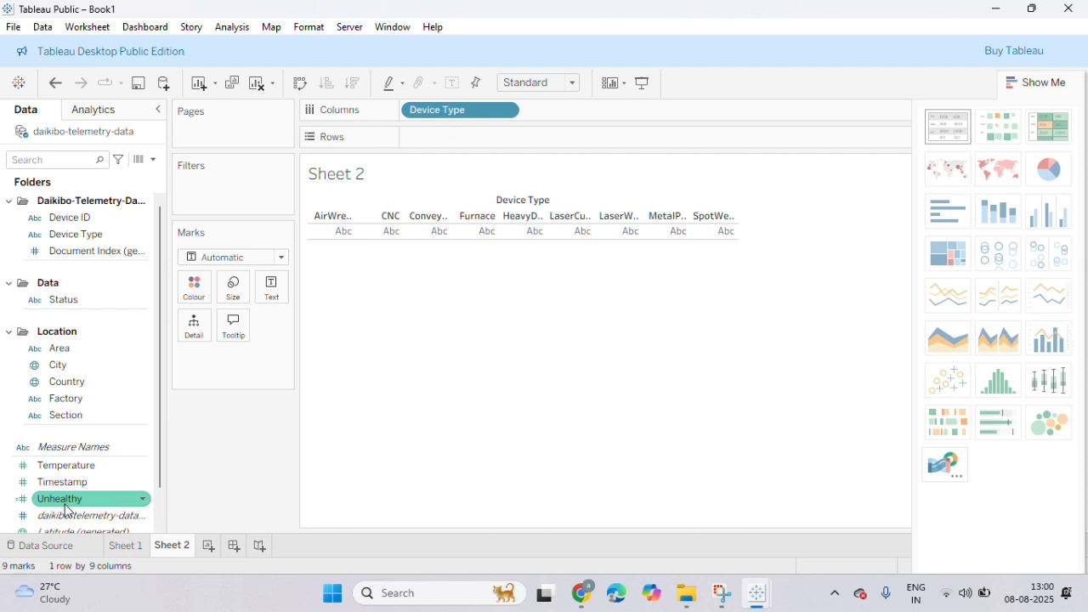
{"action": "left_click_drag", "start_coordinate": [109, 506], "coordinate": [553, 136]}
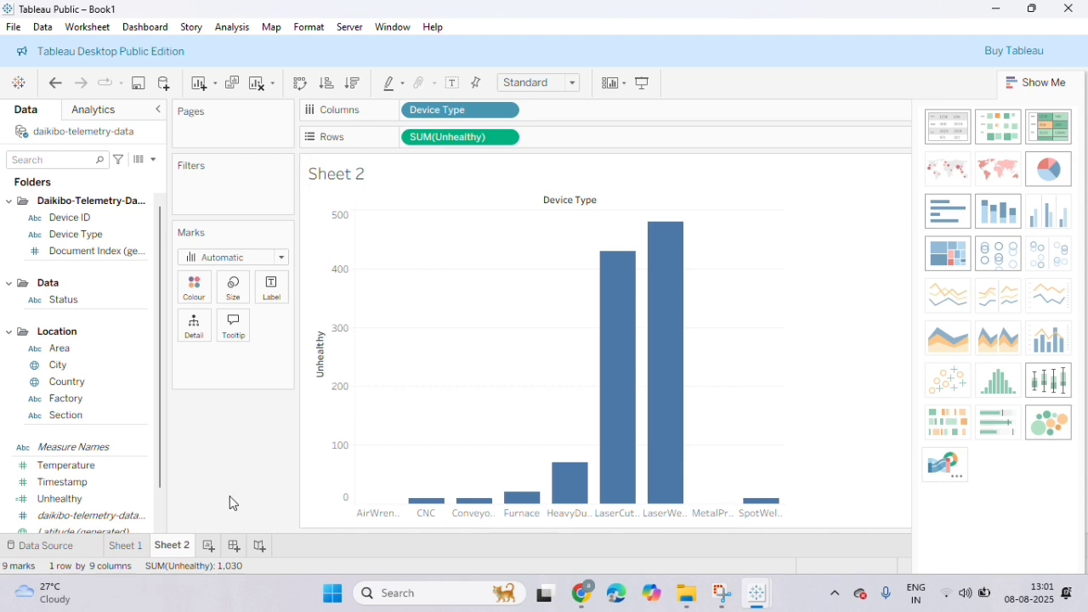
Step: Create a new dashboard and place Sheet 1 and Sheet 2 side by side on it
{"action": "left_click", "coordinate": [234, 549]}
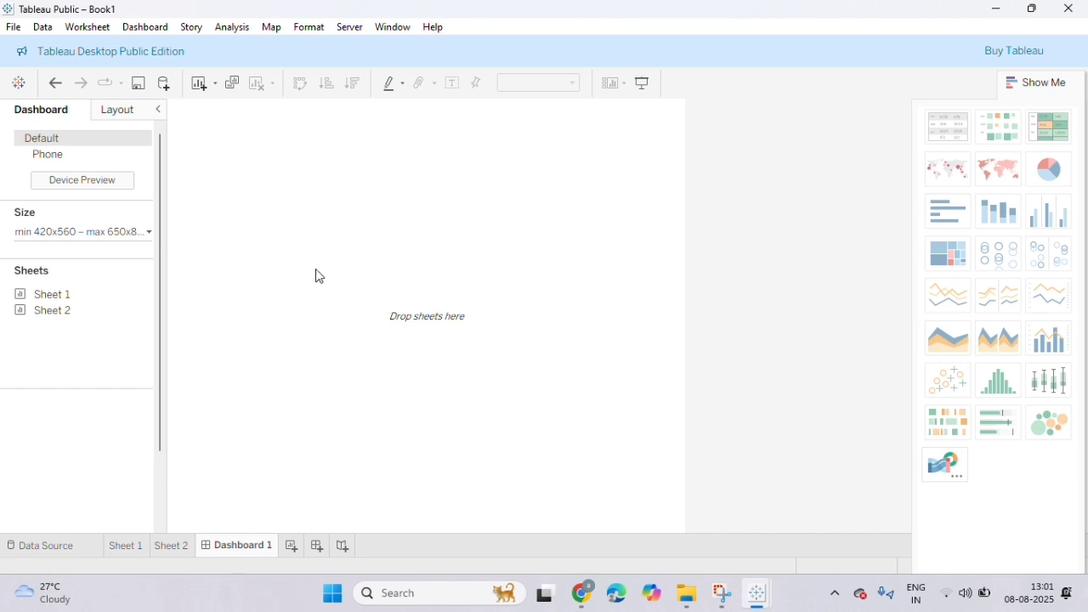
{"action": "double_click", "coordinate": [61, 294]}
{"action": "left_click_drag", "start_coordinate": [63, 299], "coordinate": [247, 260]}
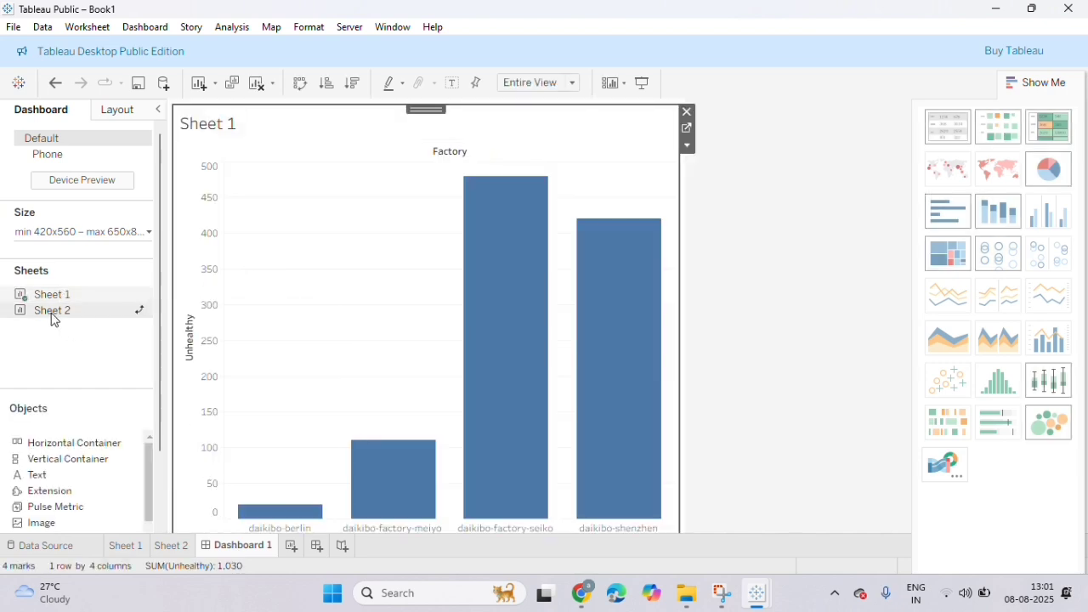
{"action": "left_click", "coordinate": [748, 279]}
{"action": "mouse_move", "coordinate": [52, 316]}
{"action": "left_click_drag", "start_coordinate": [53, 316], "coordinate": [610, 282]}
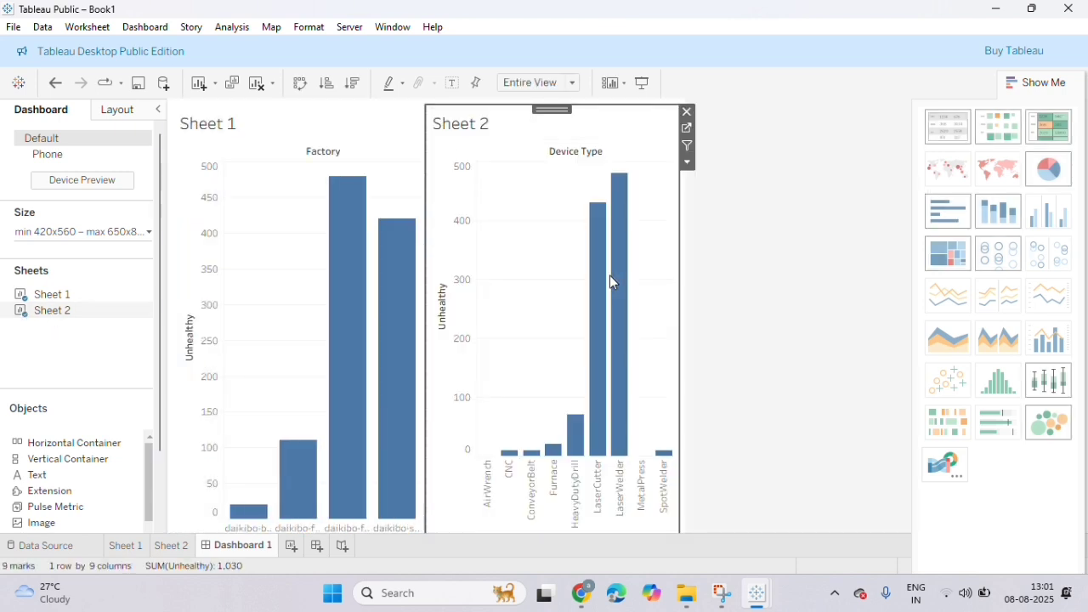
{"action": "left_click", "coordinate": [830, 342]}
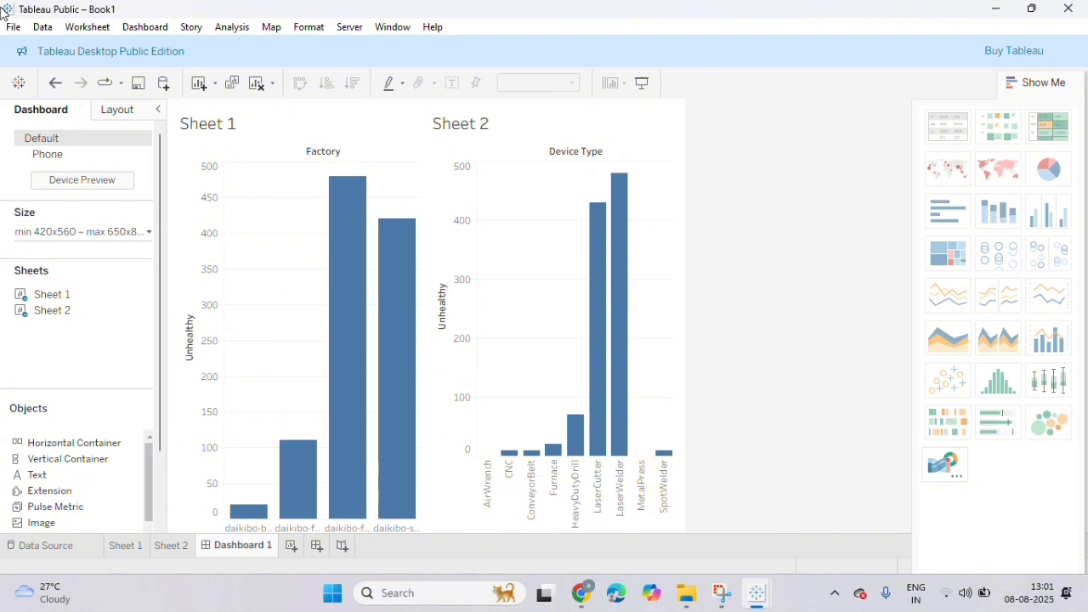
Step: Capture a screenshot of the dashboard and switch to the dashboard image upload area on the Forage Task One page in Chrome
{"action": "key", "text": "super+shift+s"}
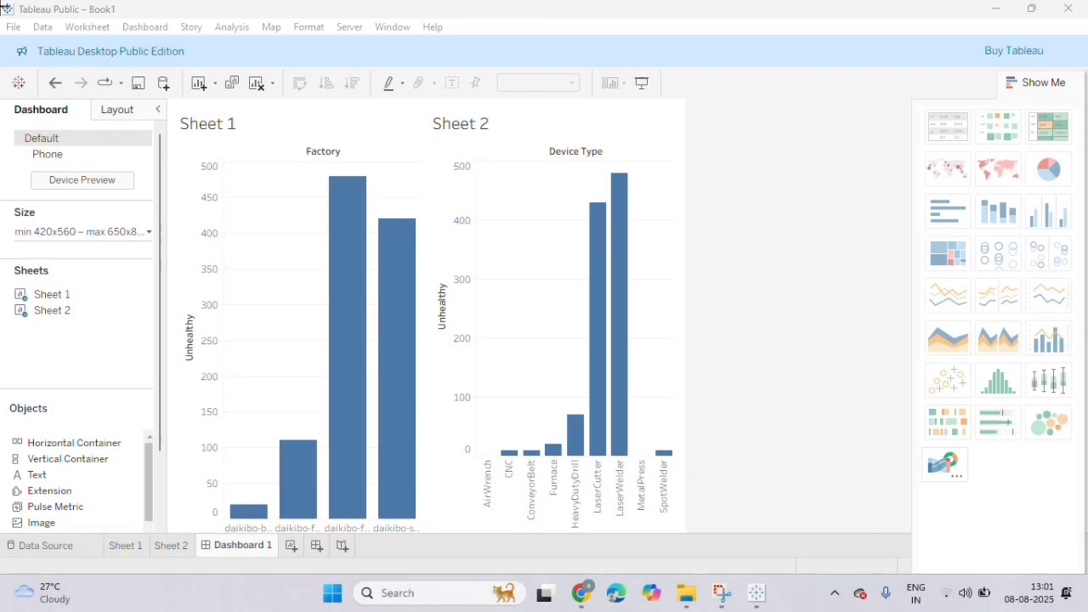
{"action": "scroll", "coordinate": [591, 223], "scroll_direction": "down", "scroll_amount": 1}
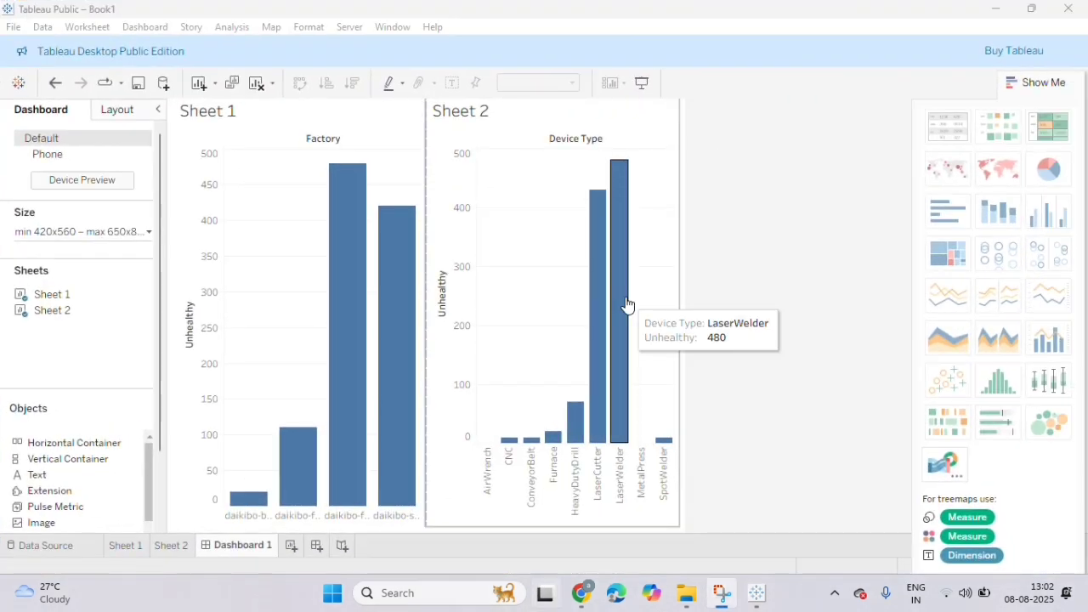
{"action": "key", "text": "super+Tab"}
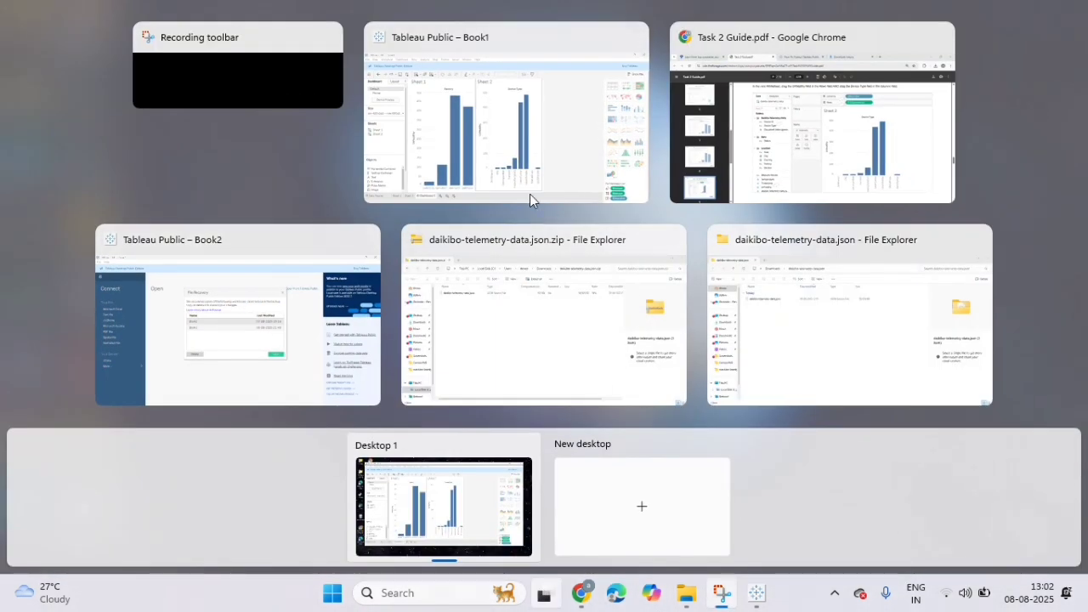
{"action": "left_click", "coordinate": [778, 140]}
{"action": "left_click", "coordinate": [65, 12]}
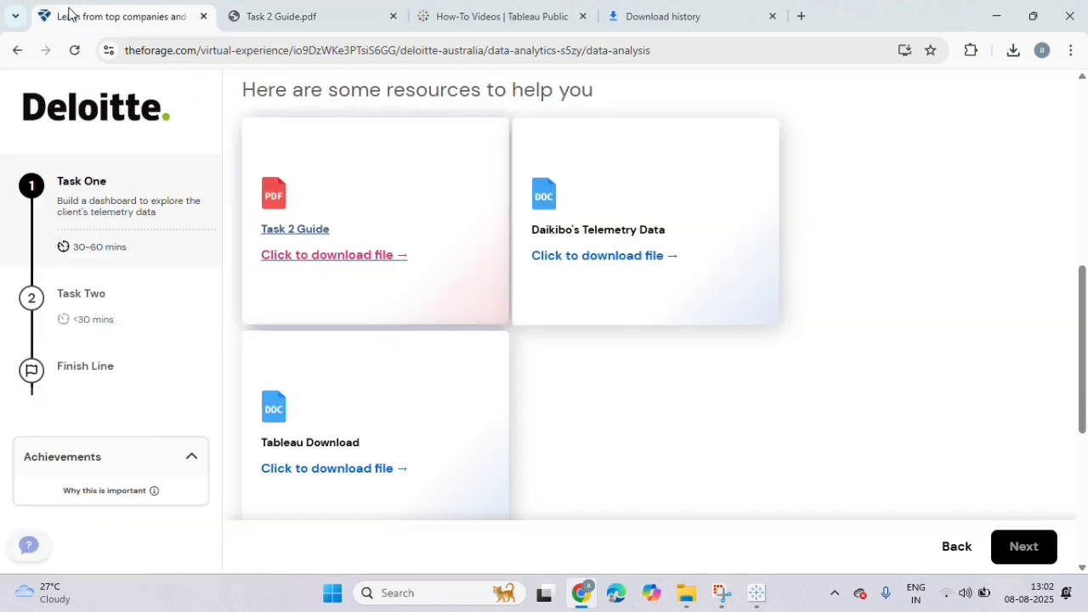
{"action": "scroll", "coordinate": [517, 314], "scroll_direction": "down", "scroll_amount": 4}
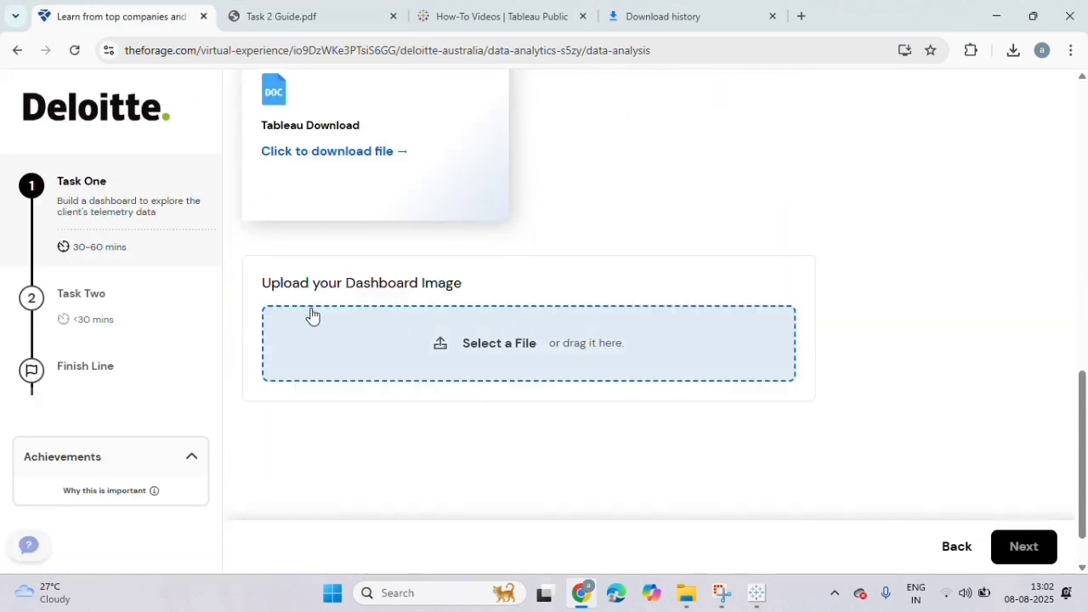
Step: Upload Screenshot 2025-08-08 130206.png from the Screenshots folder as the dashboard image and submit it
{"action": "left_click", "coordinate": [489, 322]}
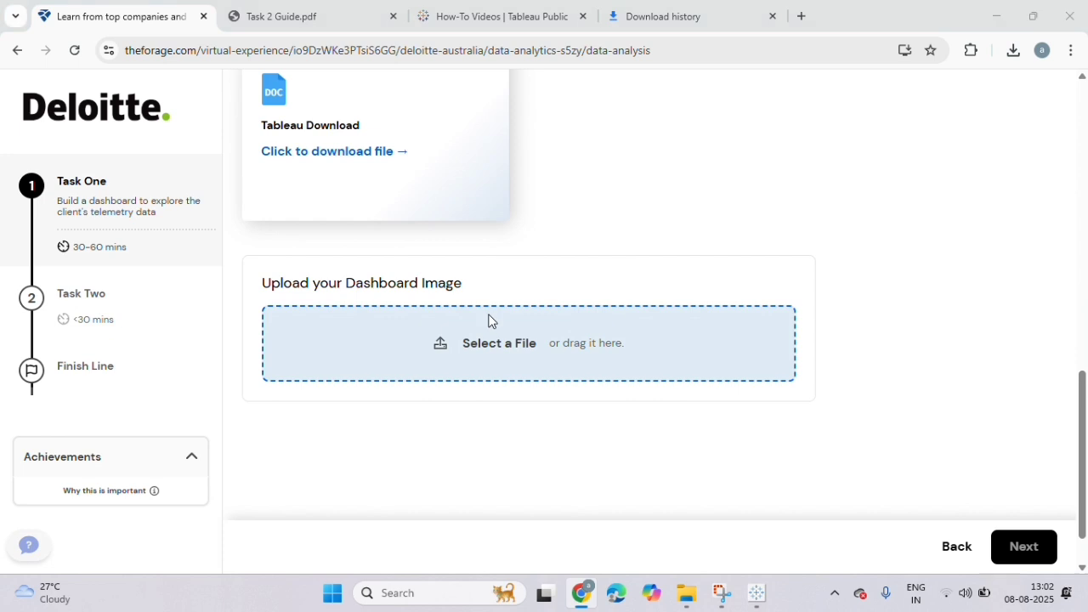
{"action": "scroll", "coordinate": [102, 380], "scroll_direction": "down", "scroll_amount": 3}
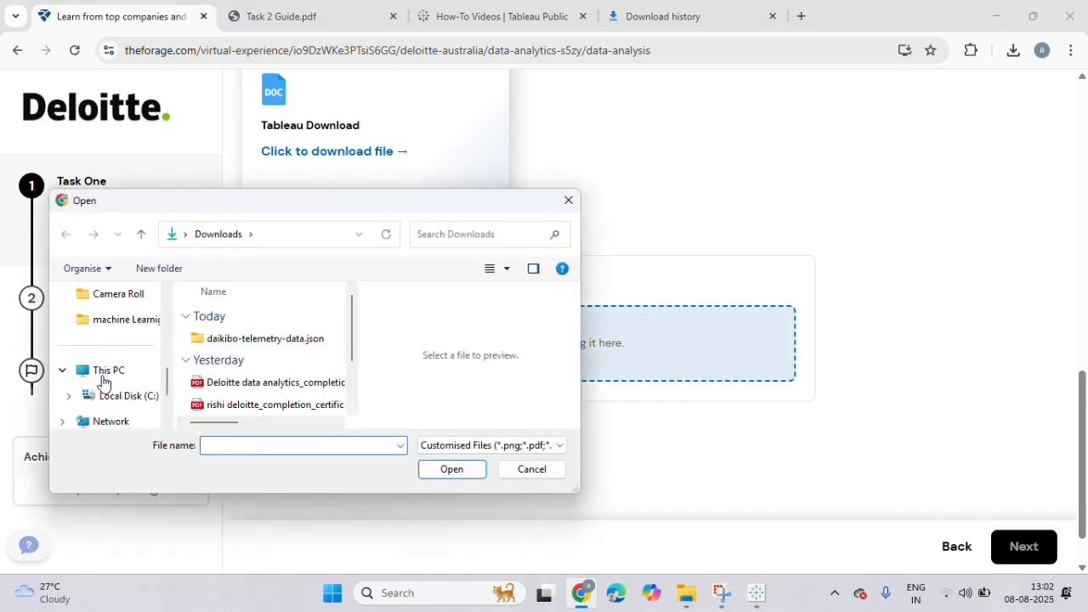
{"action": "scroll", "coordinate": [102, 380], "scroll_direction": "up", "scroll_amount": 2}
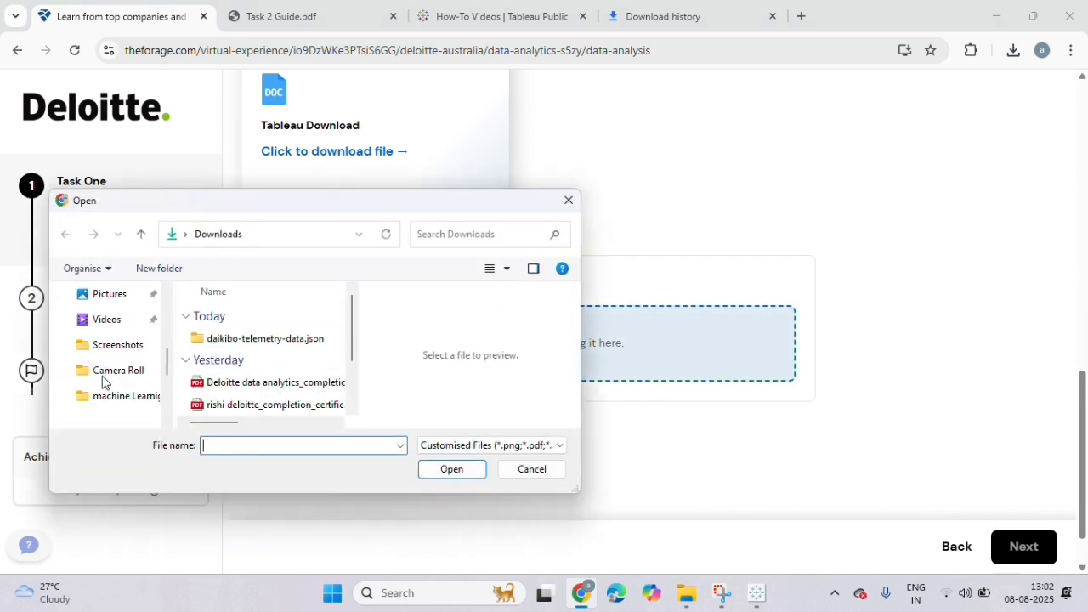
{"action": "left_click", "coordinate": [127, 299]}
{"action": "left_click", "coordinate": [245, 365]}
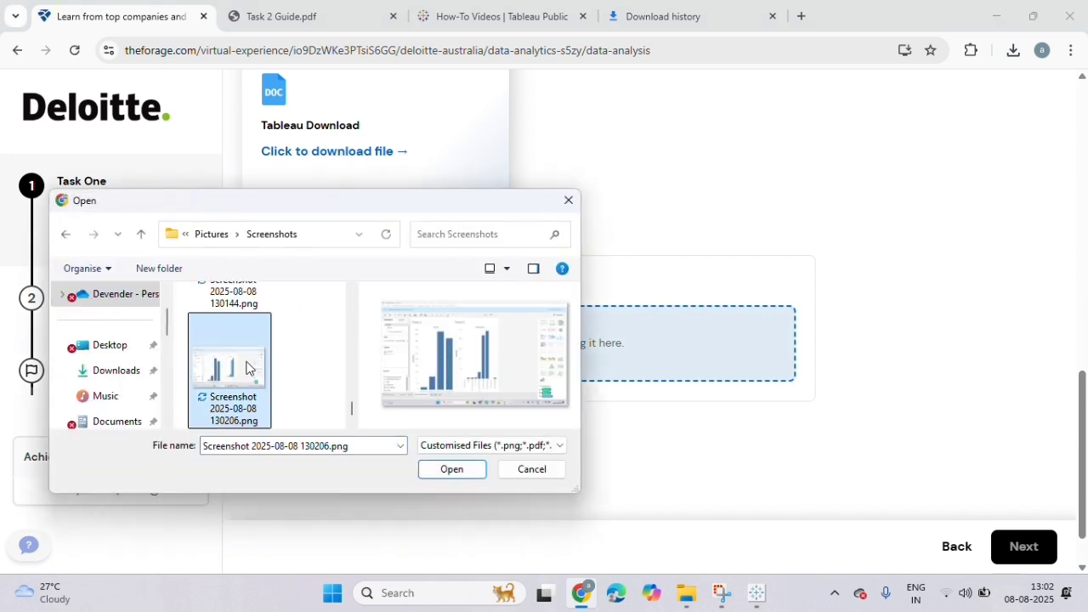
{"action": "left_click", "coordinate": [453, 470]}
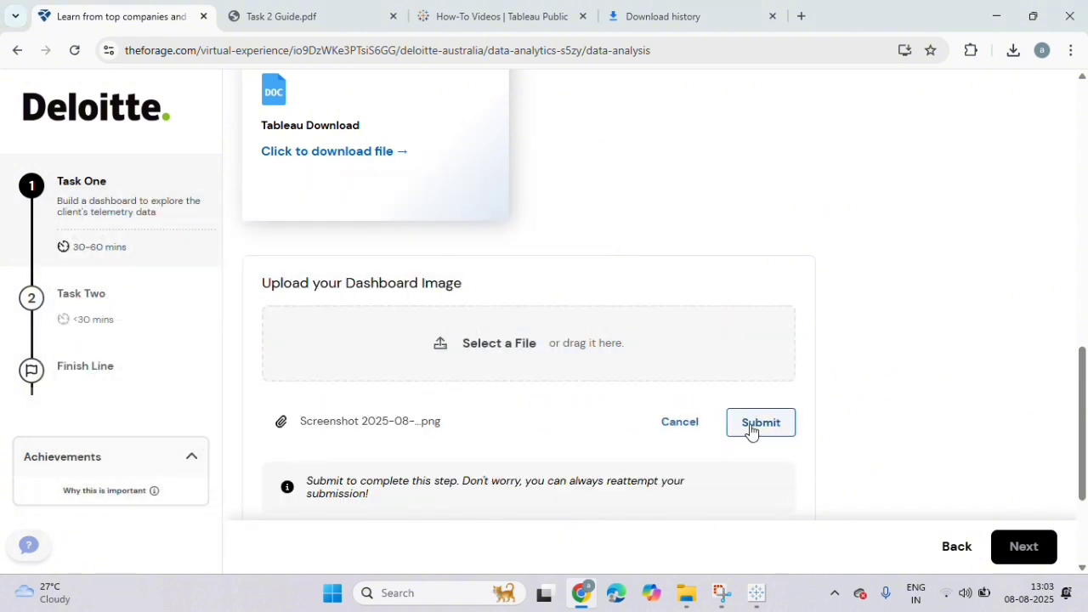
{"action": "left_click", "coordinate": [750, 425]}
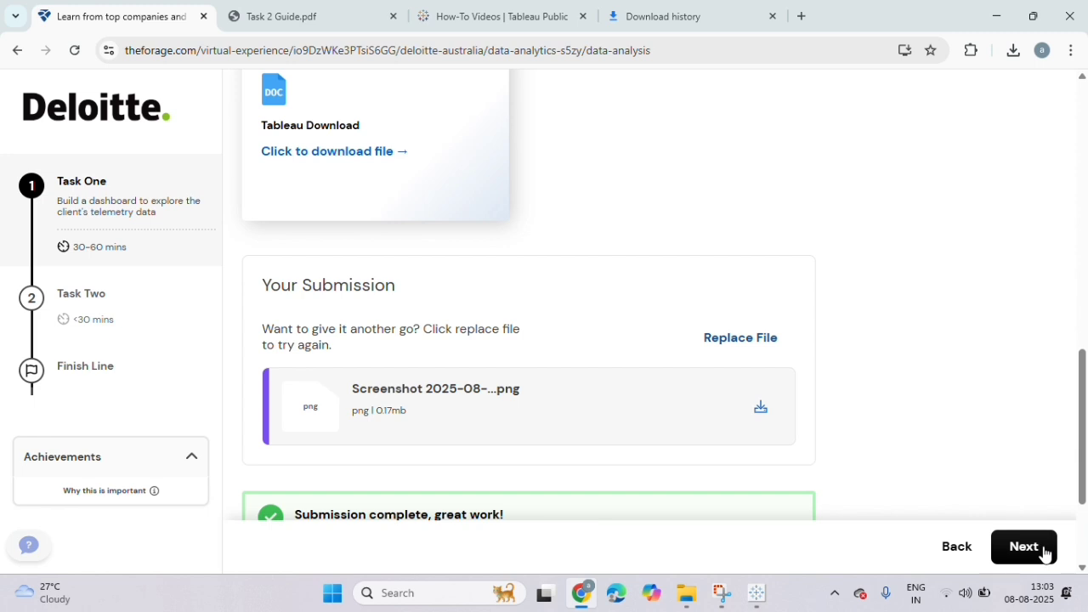
Step: Advance past the submission to the example dashboard page and mark Task One as complete
{"action": "left_click", "coordinate": [1025, 546]}
{"action": "scroll", "coordinate": [721, 445], "scroll_direction": "down", "scroll_amount": 5}
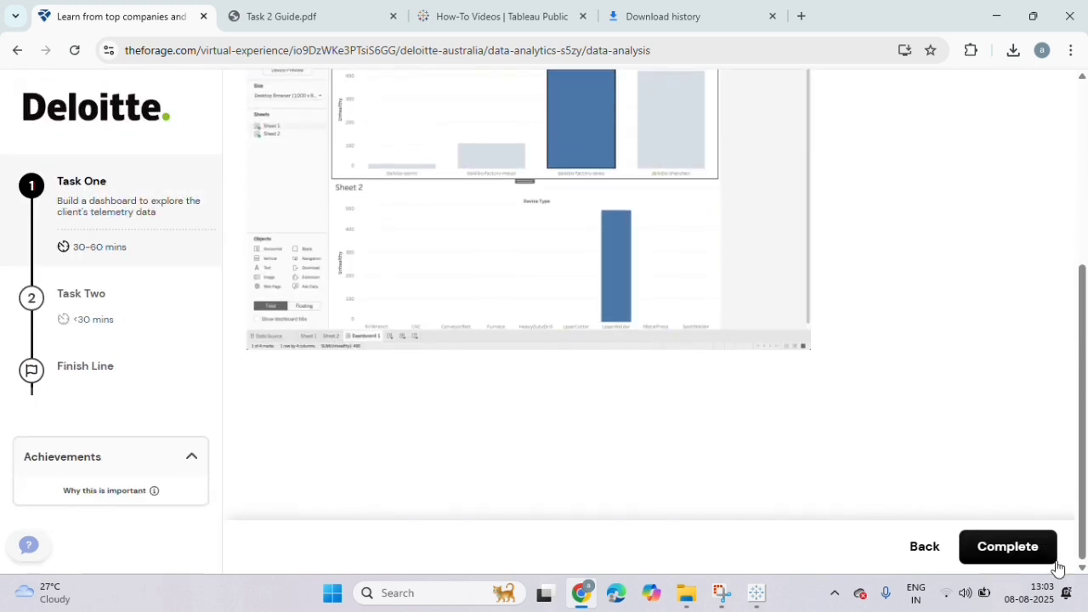
{"action": "left_click", "coordinate": [1004, 542]}
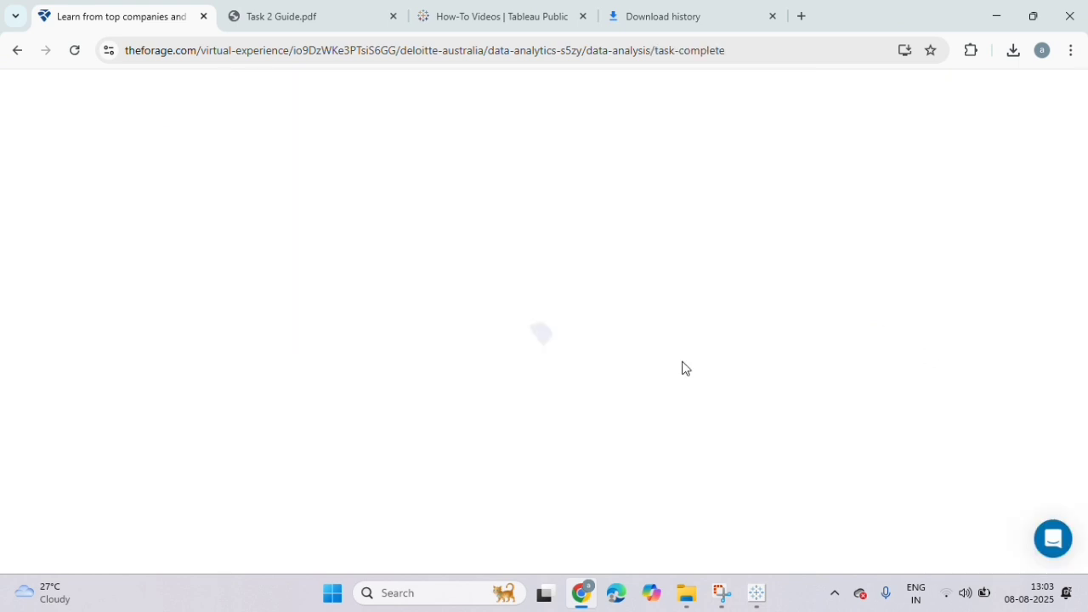
Step: Rate the Task One content as "It was great!" and continue to Task Two
{"action": "scroll", "coordinate": [537, 328], "scroll_direction": "down", "scroll_amount": 3}
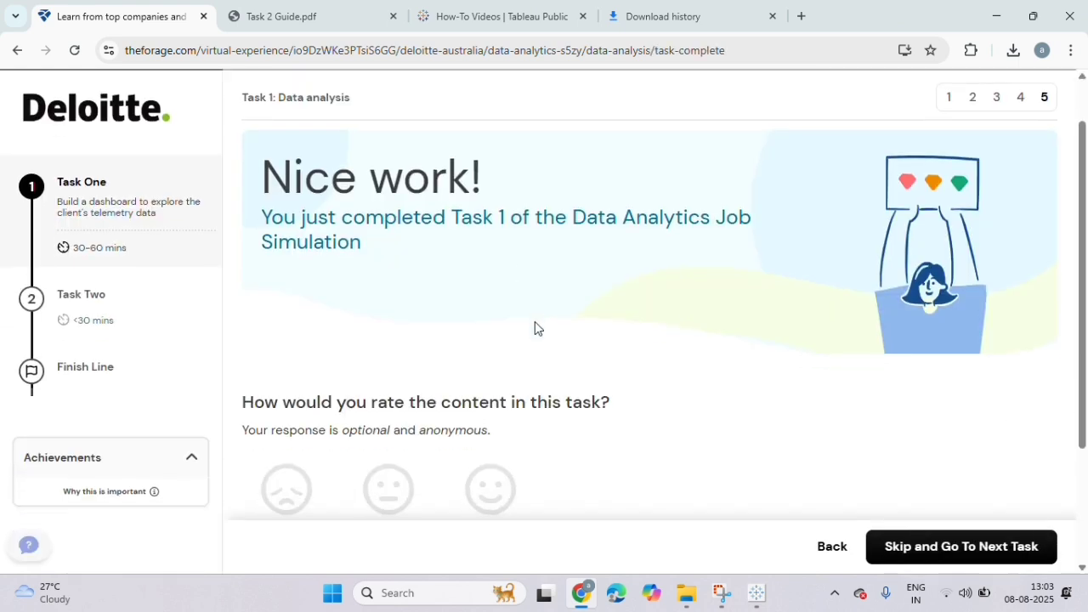
{"action": "left_click", "coordinate": [510, 323]}
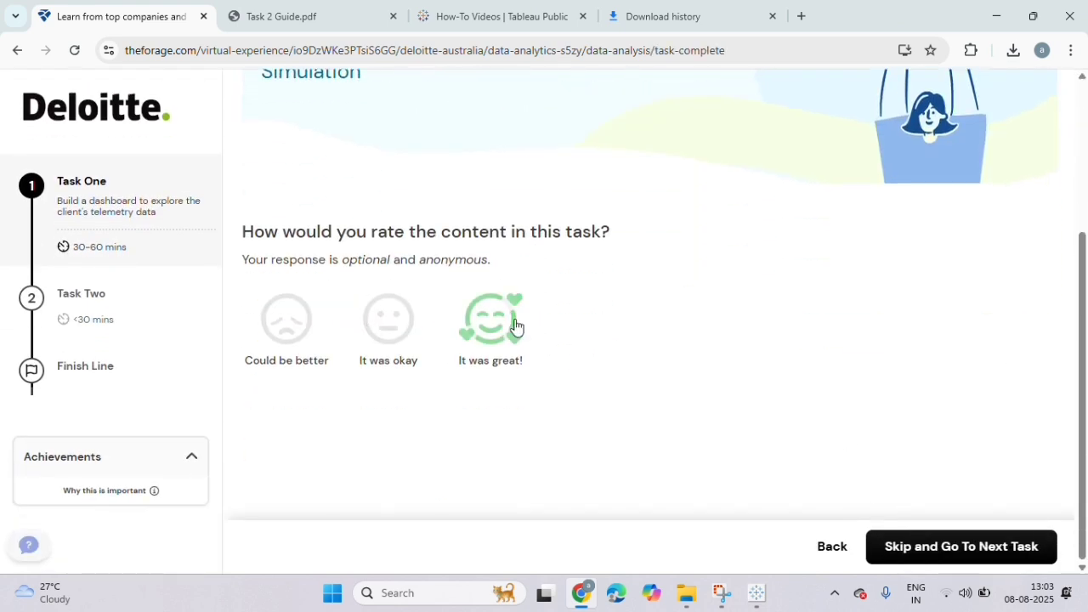
{"action": "left_click", "coordinate": [959, 548]}
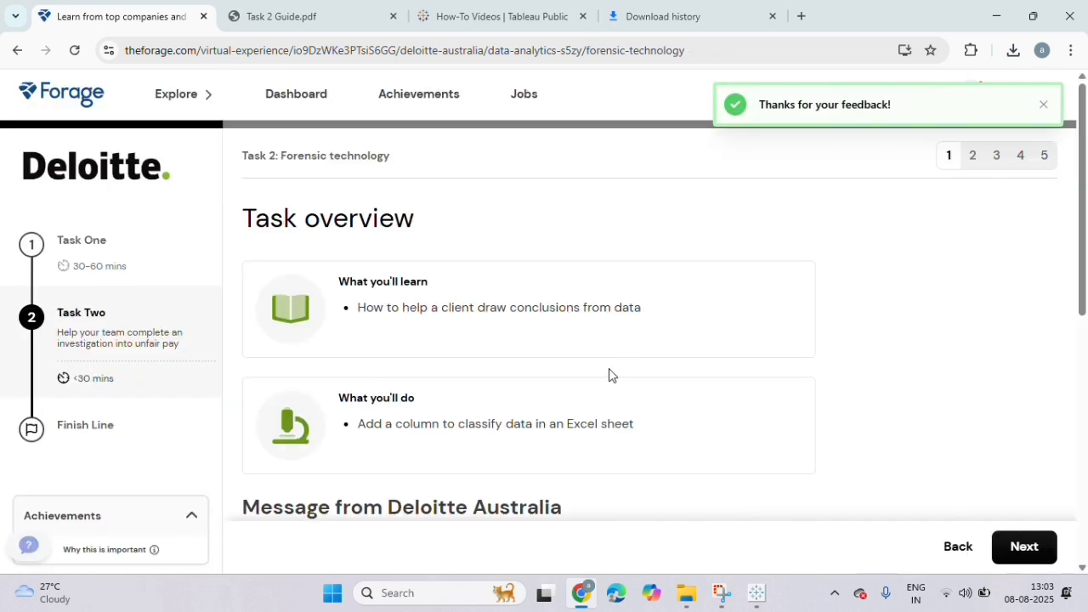
Step: Advance through Task Two's overview and background information to the "Here is your task" page
{"action": "scroll", "coordinate": [346, 364], "scroll_direction": "down", "scroll_amount": 6}
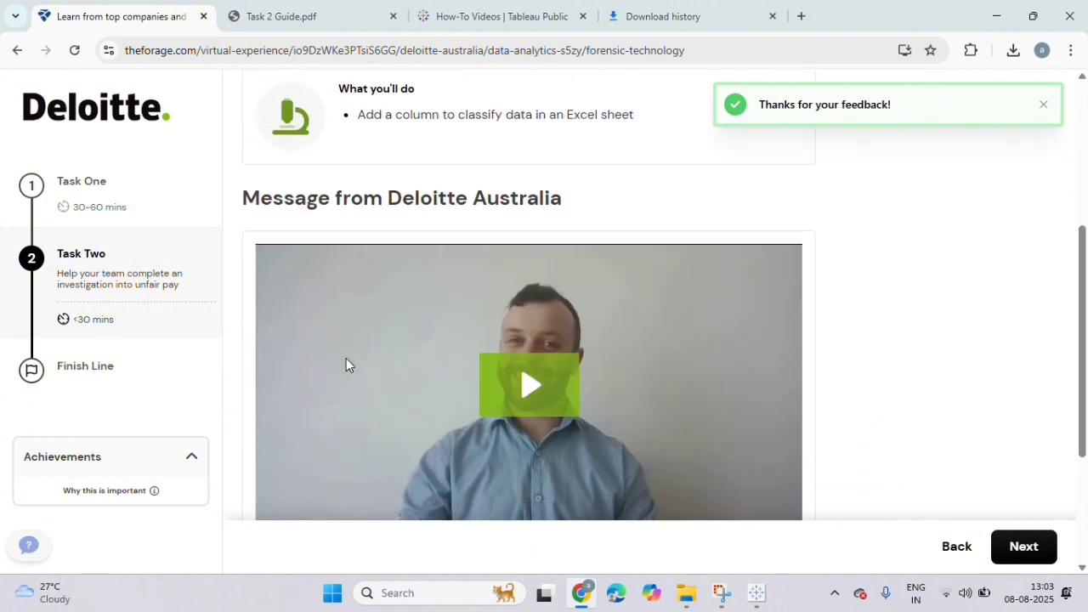
{"action": "left_click", "coordinate": [1024, 546]}
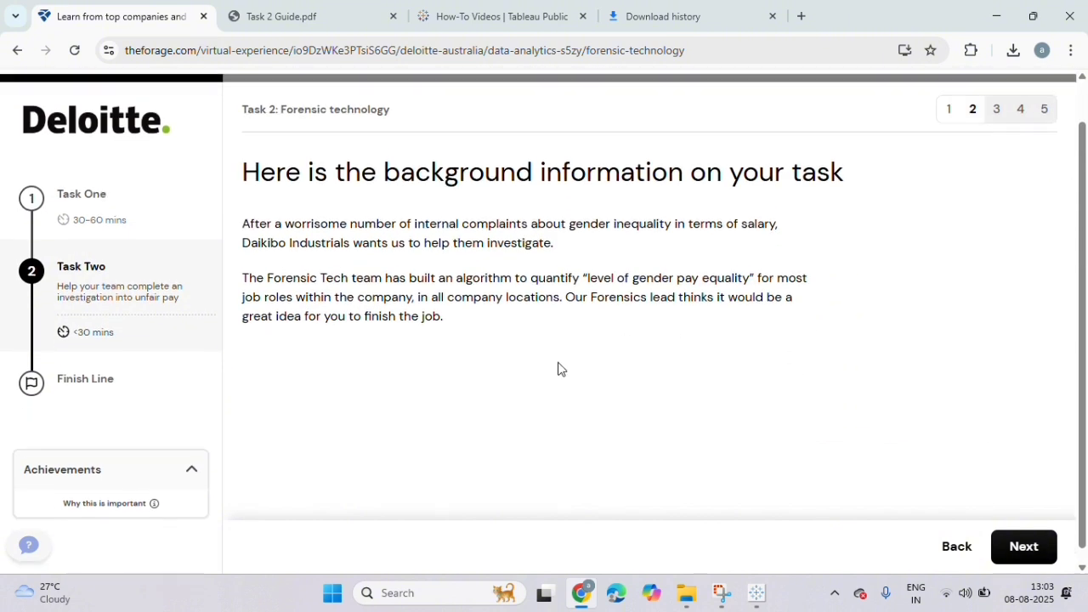
{"action": "scroll", "coordinate": [561, 369], "scroll_direction": "down", "scroll_amount": 1}
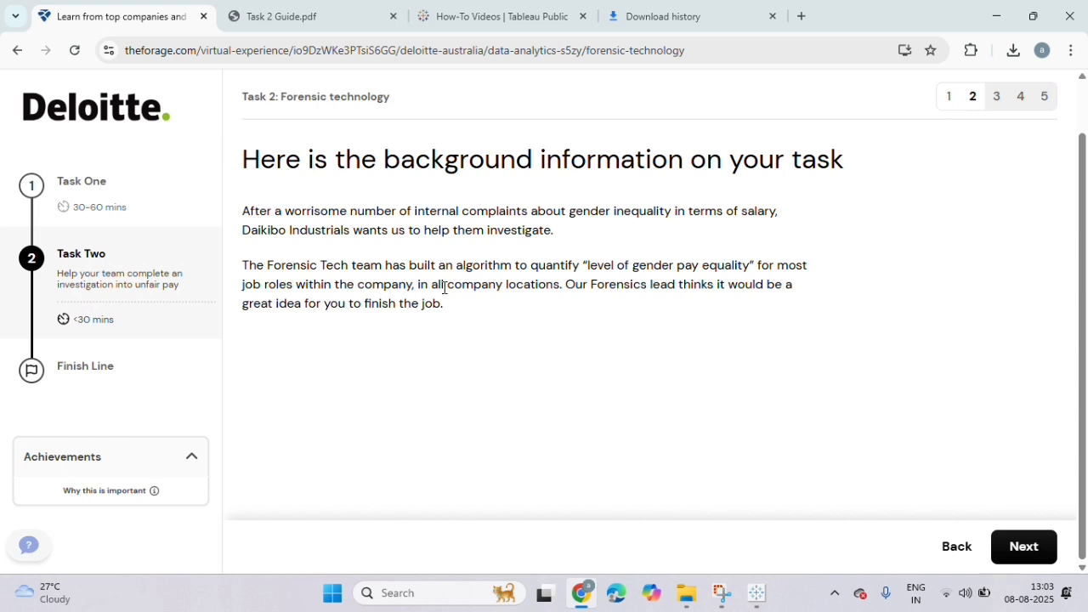
{"action": "left_click", "coordinate": [1021, 558]}
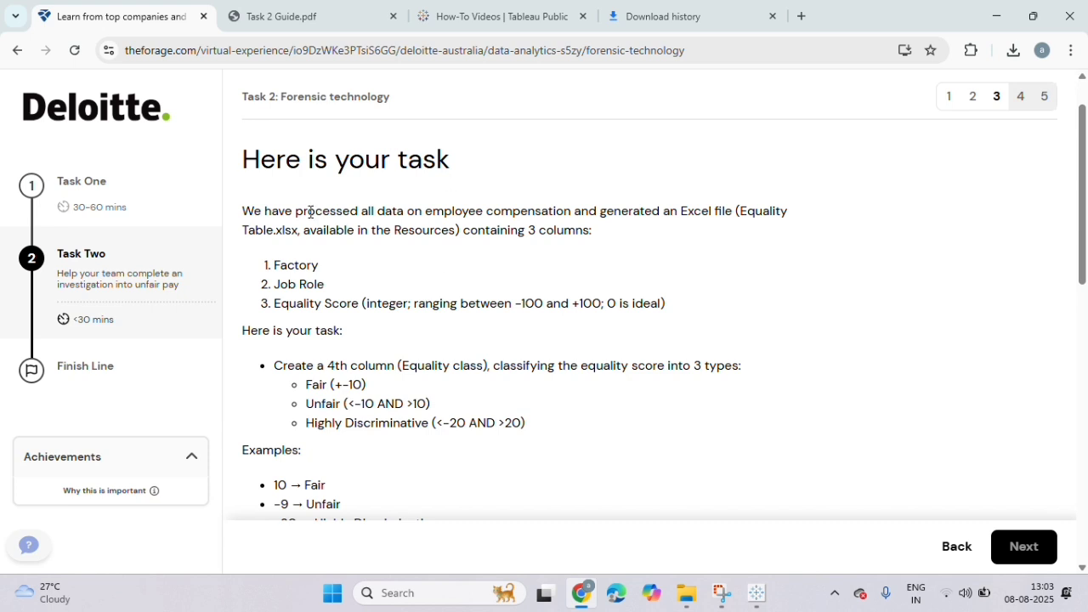
Step: Review the Task Two instructions, download the Equality Table workbook and check it in the recent downloads
{"action": "scroll", "coordinate": [285, 269], "scroll_direction": "down", "scroll_amount": 6}
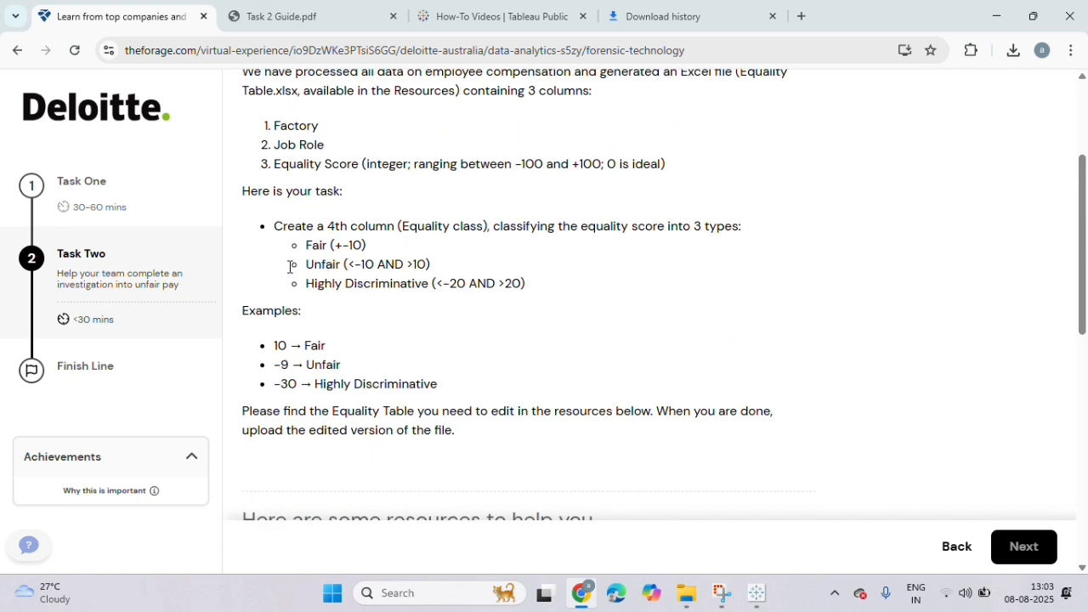
{"action": "scroll", "coordinate": [289, 272], "scroll_direction": "down", "scroll_amount": 1}
{"action": "scroll", "coordinate": [289, 268], "scroll_direction": "up", "scroll_amount": 5}
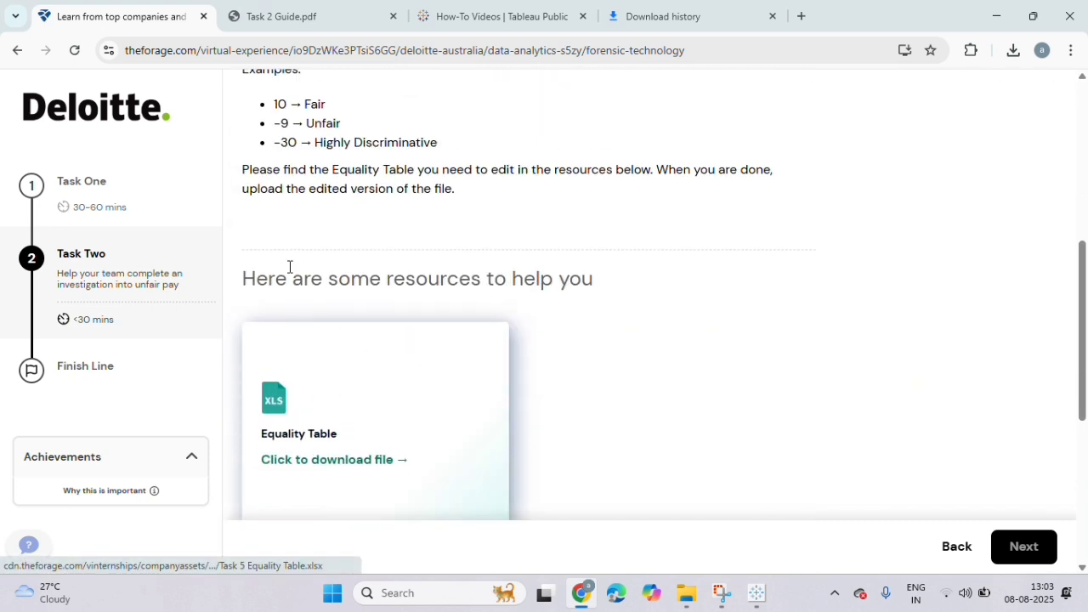
{"action": "scroll", "coordinate": [323, 170], "scroll_direction": "up", "scroll_amount": 2}
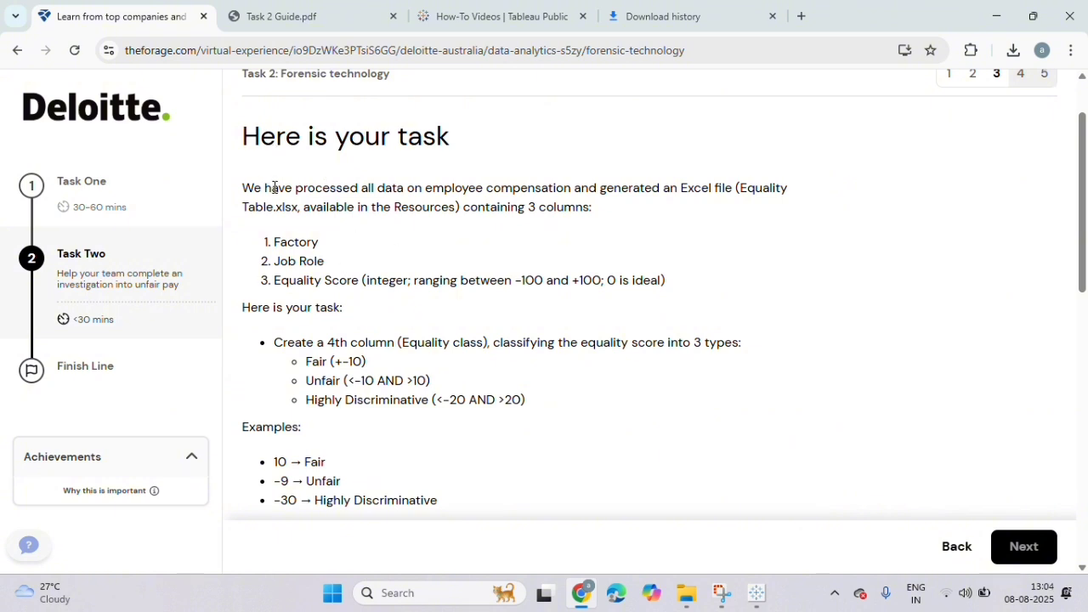
{"action": "scroll", "coordinate": [269, 127], "scroll_direction": "down", "scroll_amount": 7}
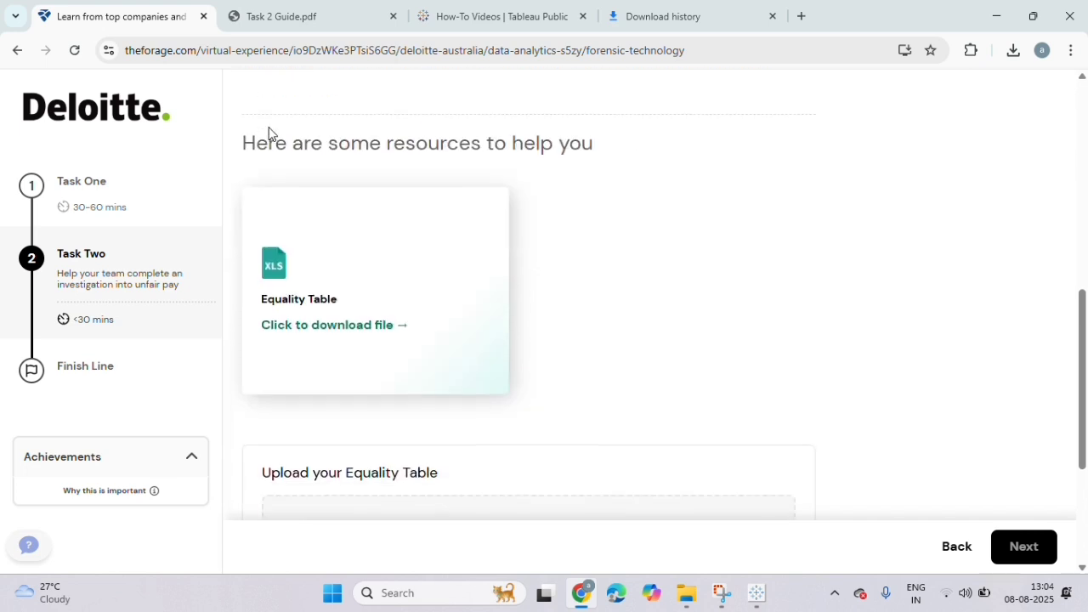
{"action": "left_click", "coordinate": [350, 256]}
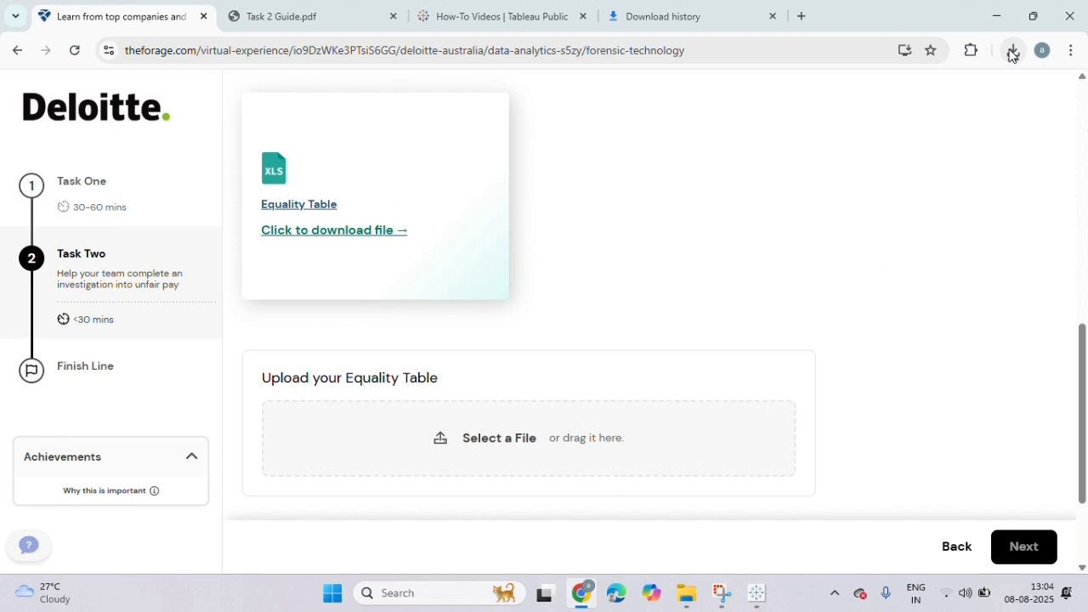
{"action": "left_click", "coordinate": [1011, 52]}
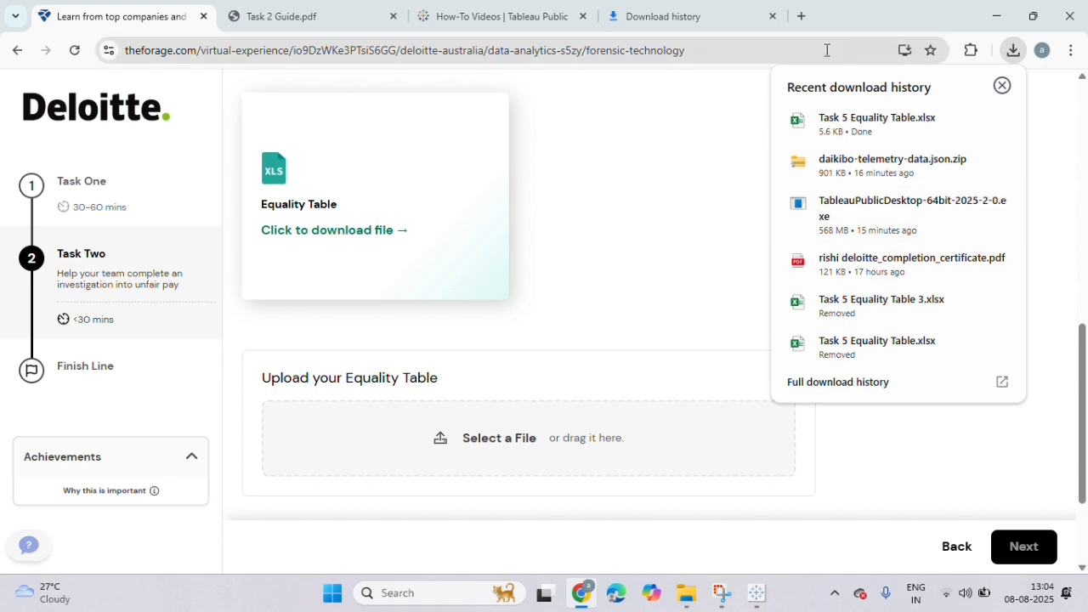
Step: Search Google for excel in a new browser tab
{"action": "left_click", "coordinate": [801, 17]}
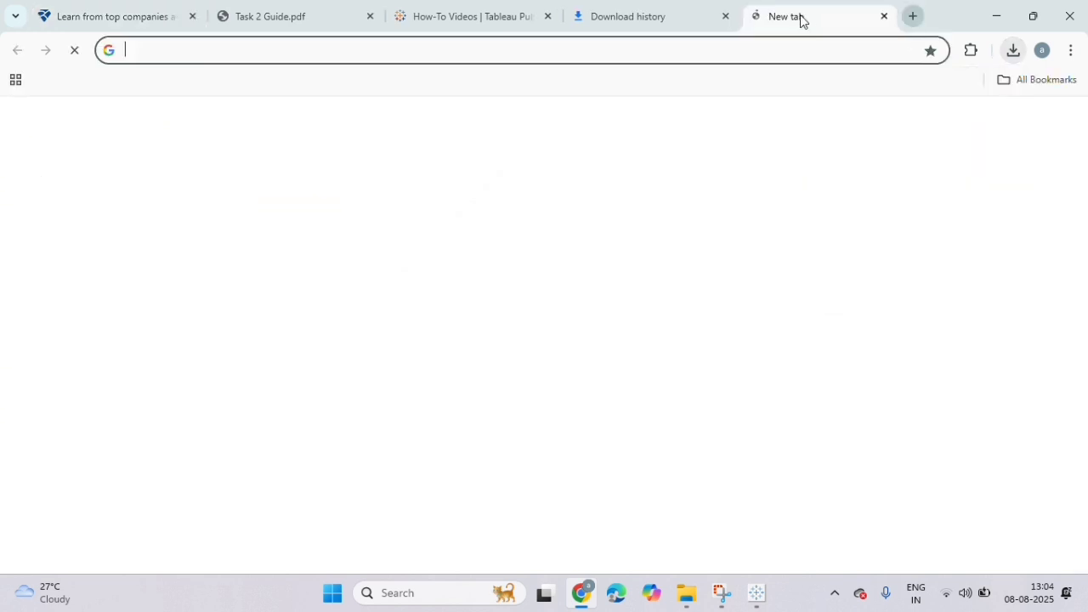
{"action": "left_click", "coordinate": [420, 42]}
{"action": "type", "text": "ex"}
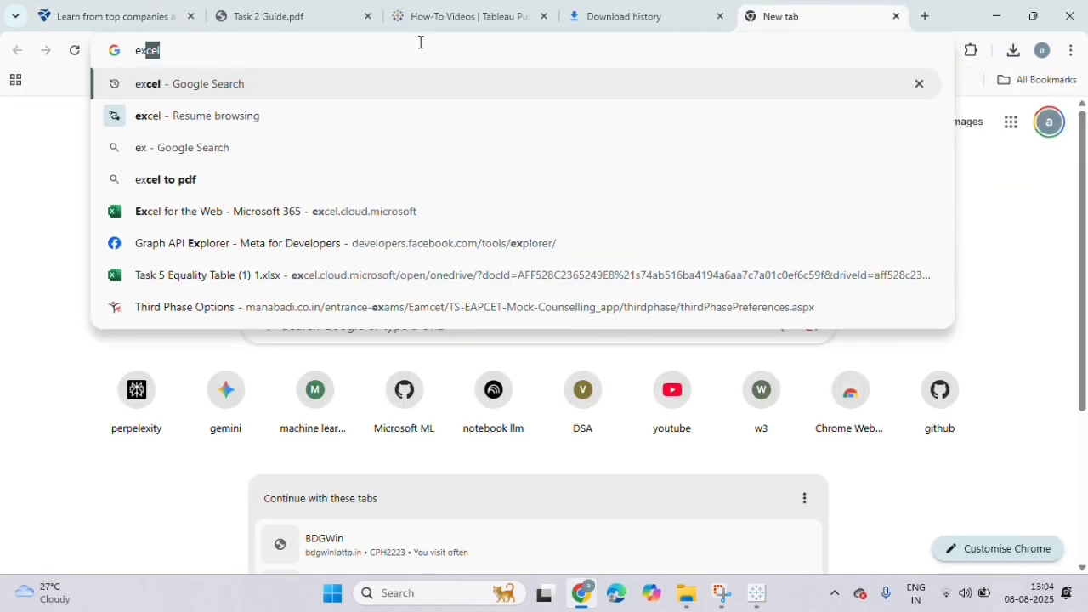
{"action": "left_click", "coordinate": [265, 85]}
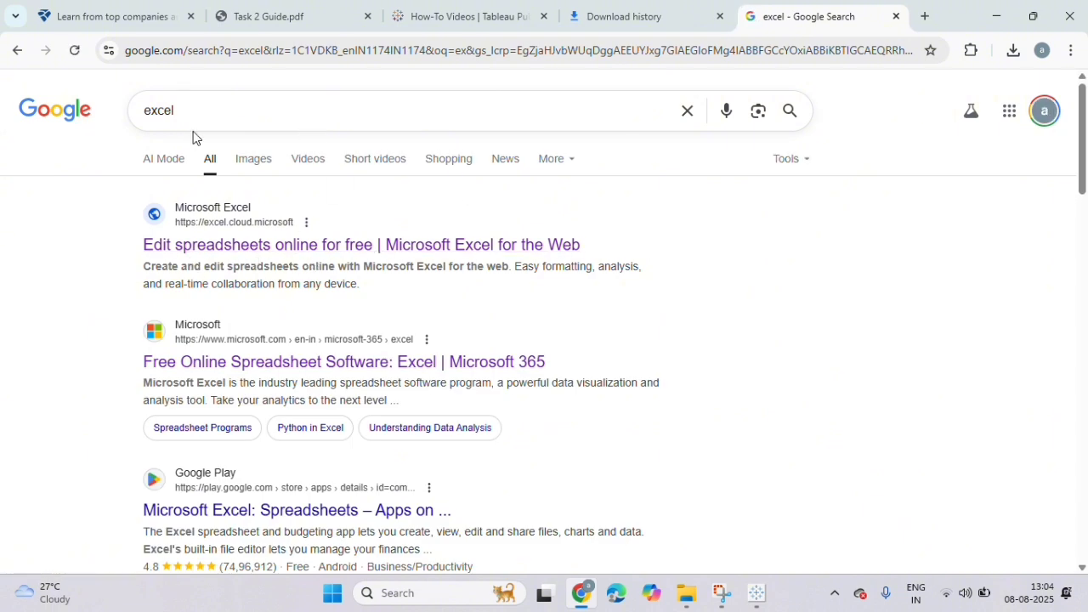
Step: Open Excel for the web from the search results and upload Task 5 Equality Table.xlsx from Downloads
{"action": "left_click", "coordinate": [266, 251]}
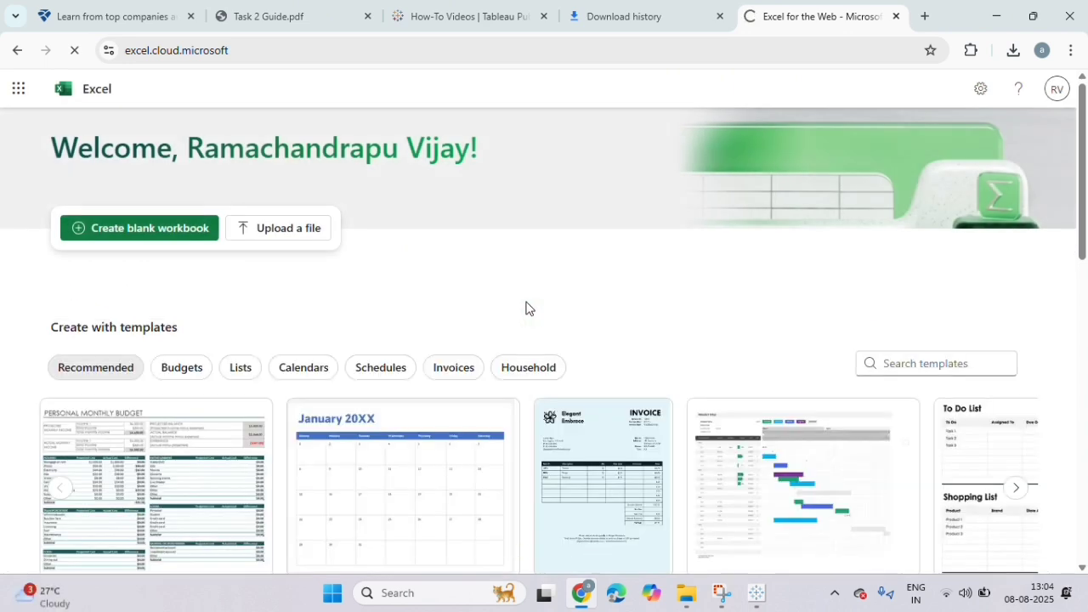
{"action": "left_click", "coordinate": [291, 223]}
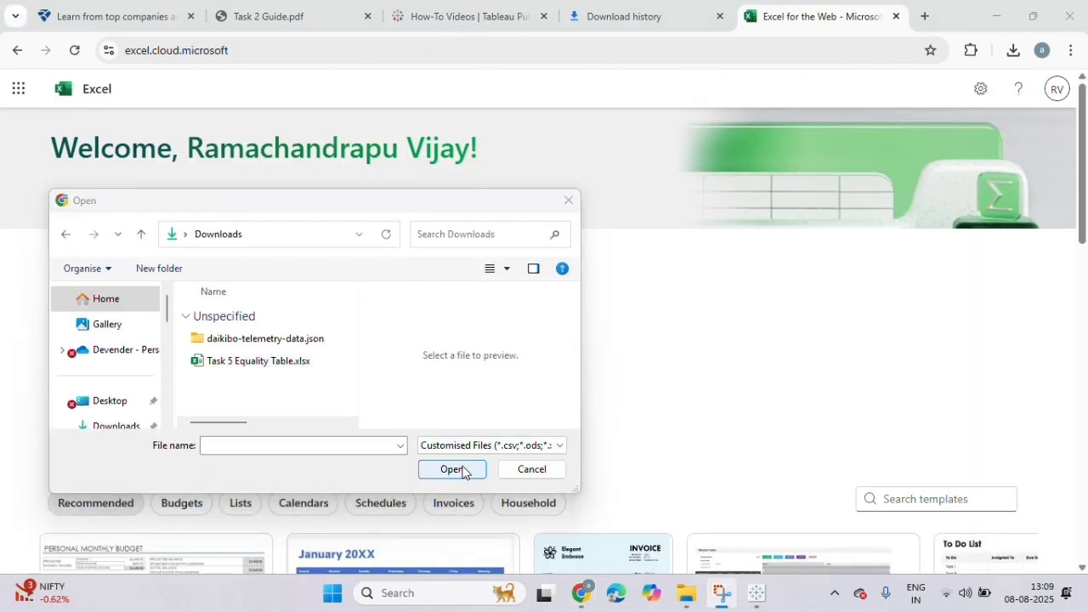
{"action": "left_click", "coordinate": [462, 472]}
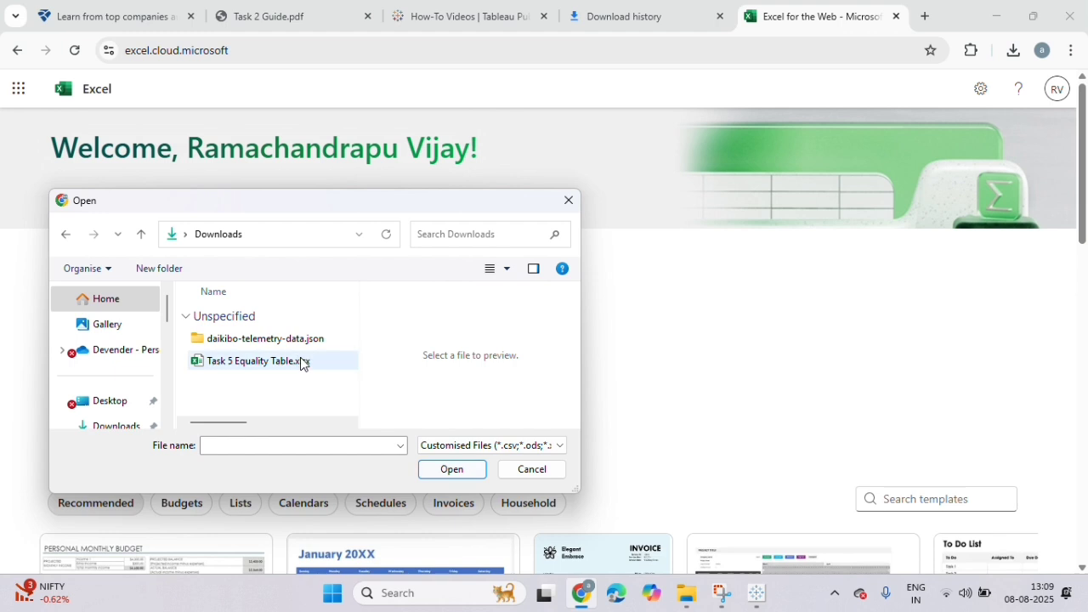
{"action": "left_click", "coordinate": [301, 362]}
{"action": "left_click", "coordinate": [442, 472]}
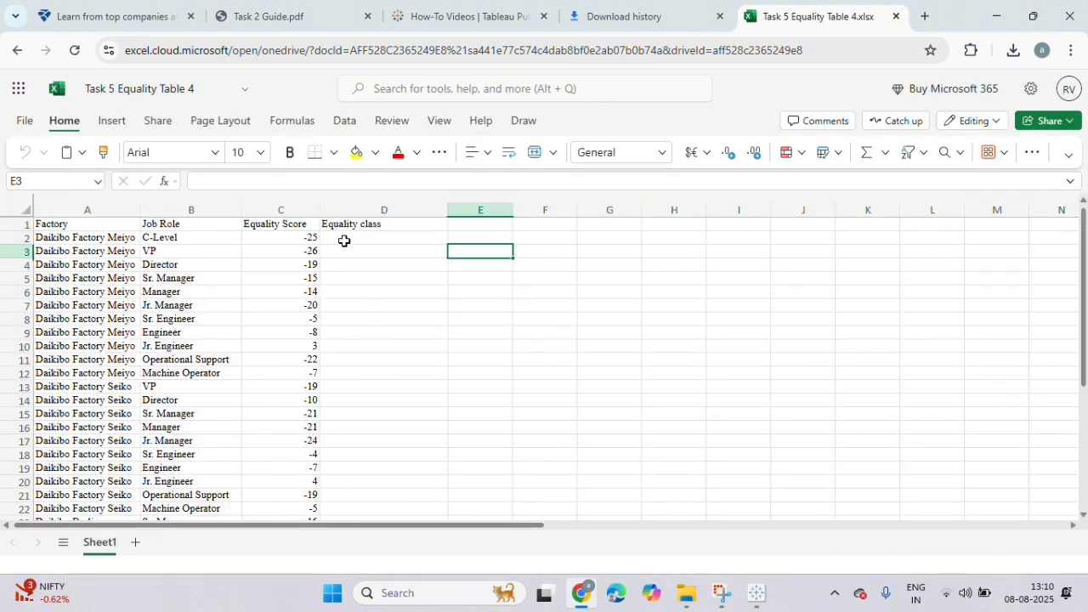
Step: Enter =IF(C2=-10; "Fair"; IF(OR(C2<=-20; C2>=20); "Highly Discriminative"; "Unfair")) in cell D2 under Equality class
{"action": "left_click", "coordinate": [342, 242]}
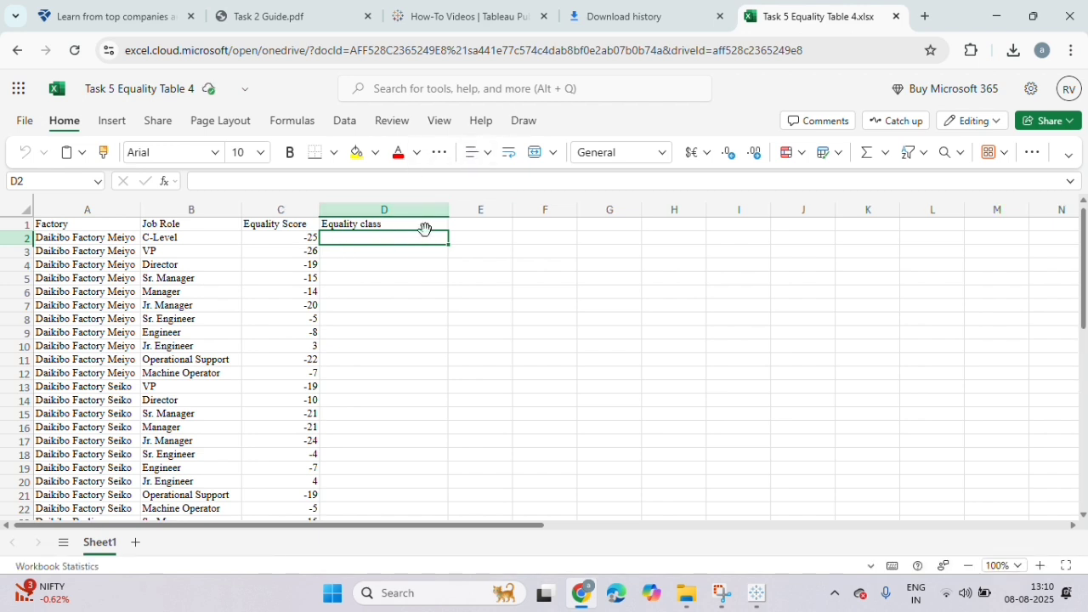
{"action": "double_click", "coordinate": [373, 238]}
{"action": "type", "text": "=IF(C2=-10; \"Fair\"; IF(OR(C2<=-20; C2>=20); \"Highly Discriminative\"; \"Unfair\"))"}
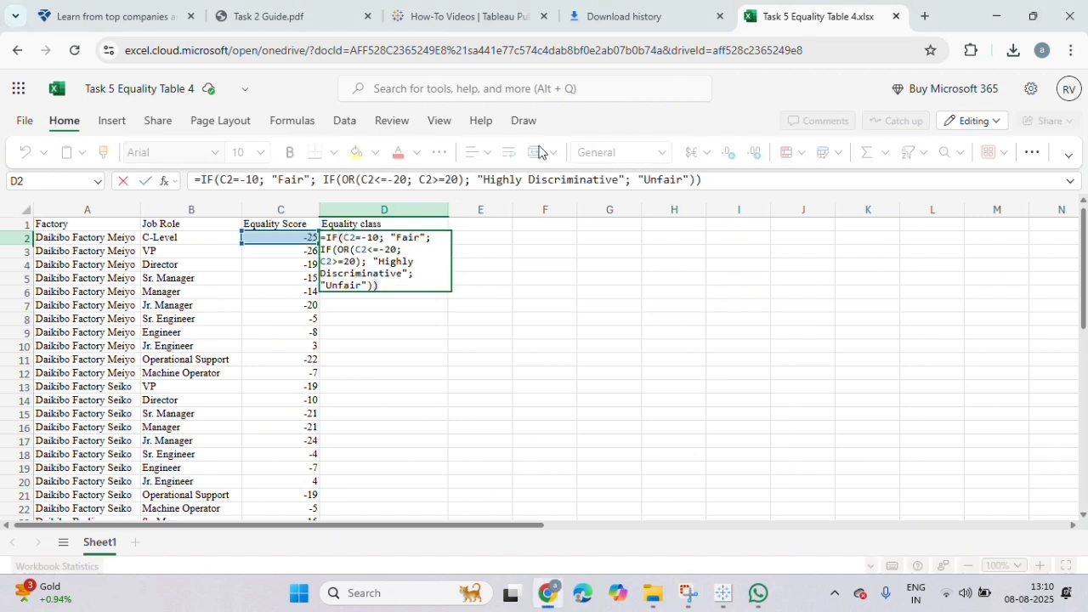
{"action": "left_click", "coordinate": [762, 176]}
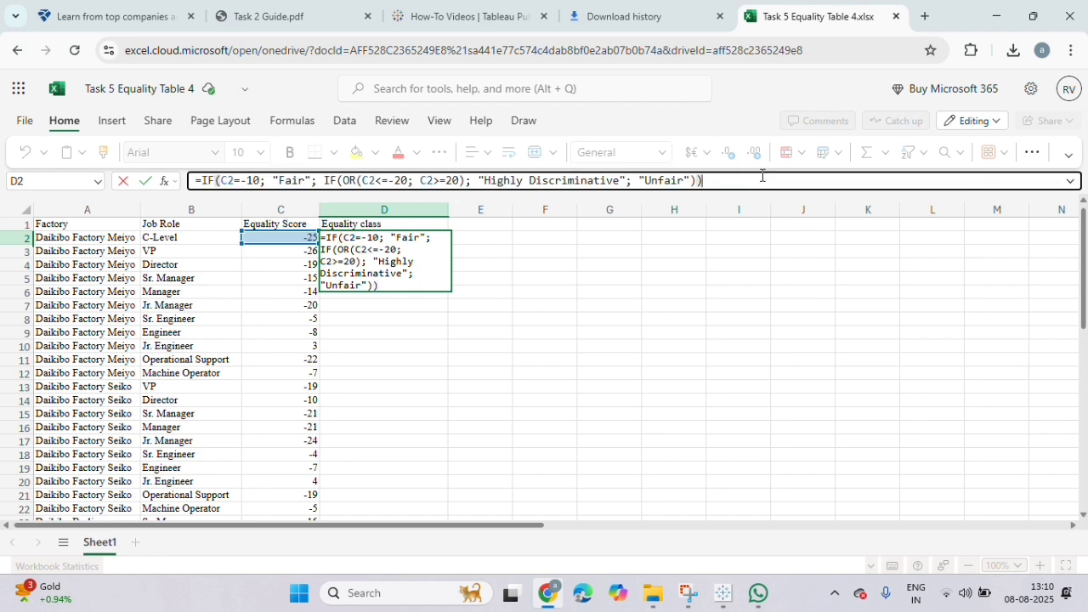
{"action": "key", "text": "Return"}
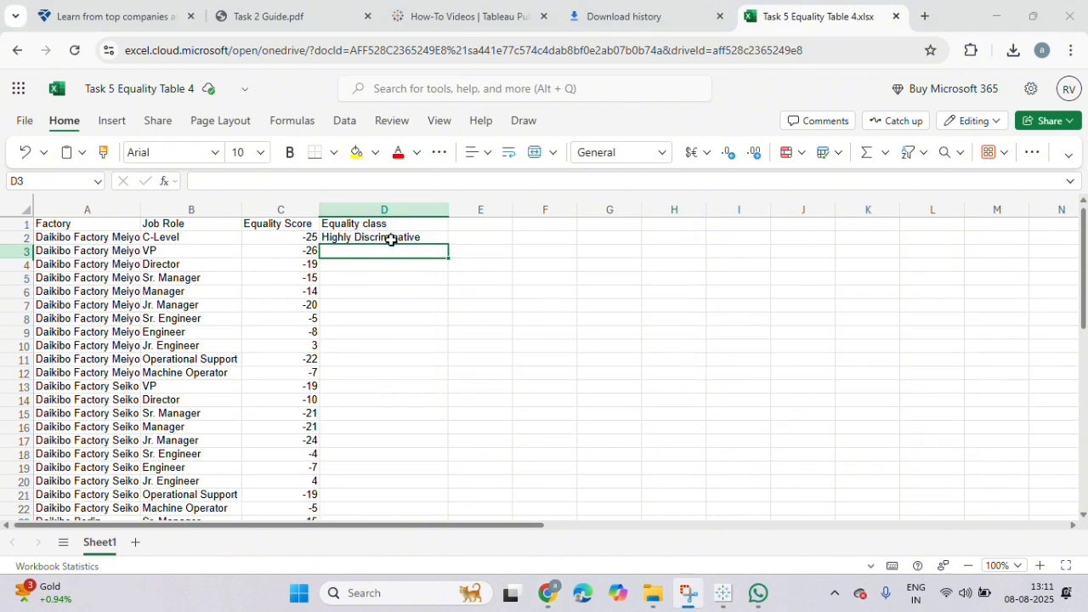
Step: Fill the Equality class formula from D2 down to D38 and return to the start of the table
{"action": "left_click", "coordinate": [427, 240]}
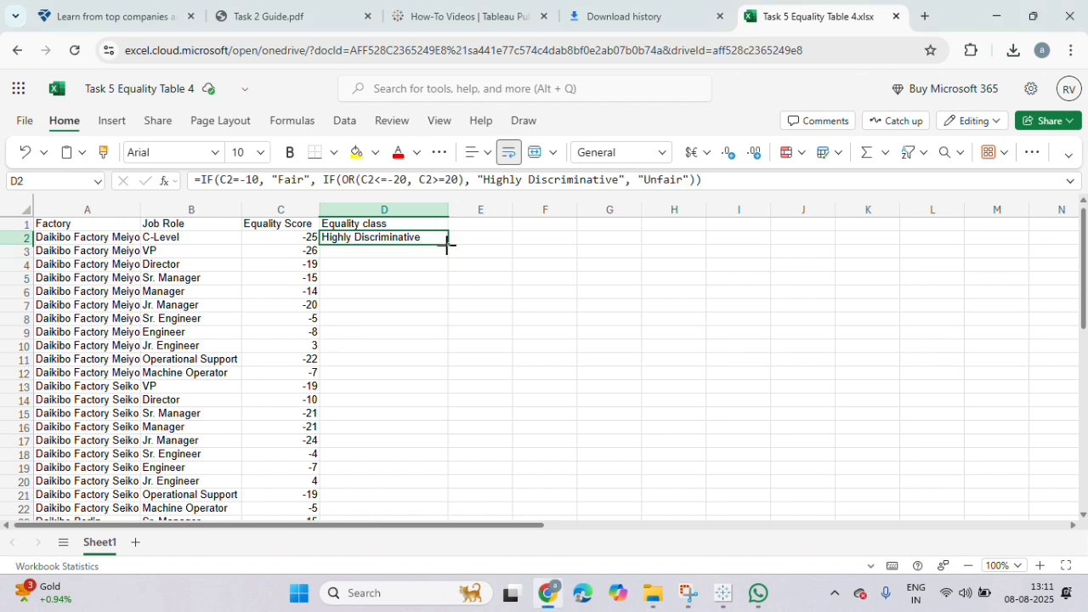
{"action": "left_click_drag", "start_coordinate": [446, 245], "coordinate": [416, 326]}
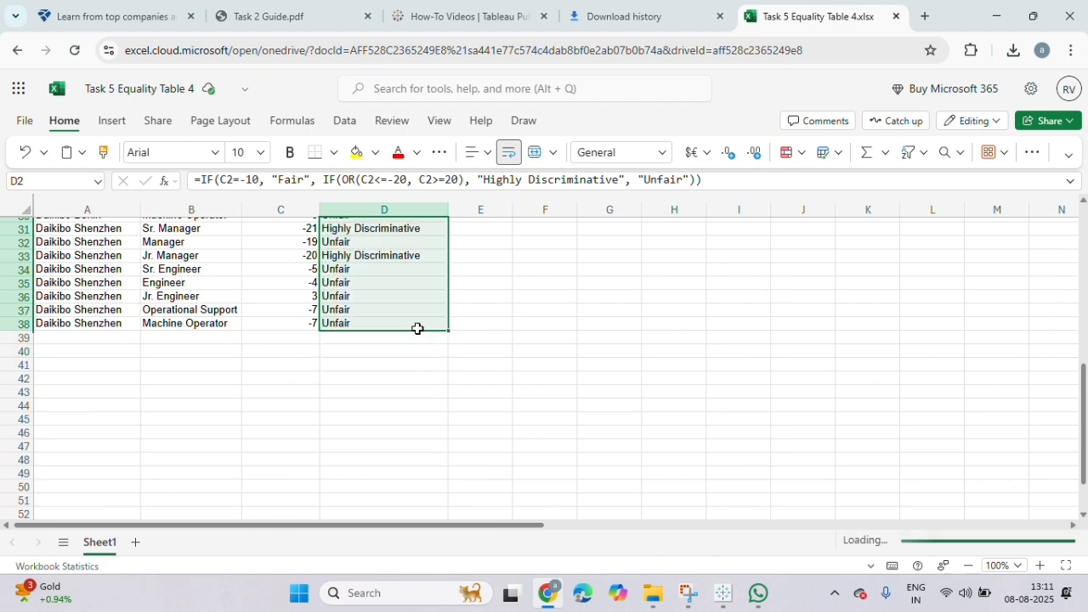
{"action": "scroll", "coordinate": [468, 317], "scroll_direction": "up", "scroll_amount": 2}
{"action": "scroll", "coordinate": [469, 317], "scroll_direction": "up", "scroll_amount": 5}
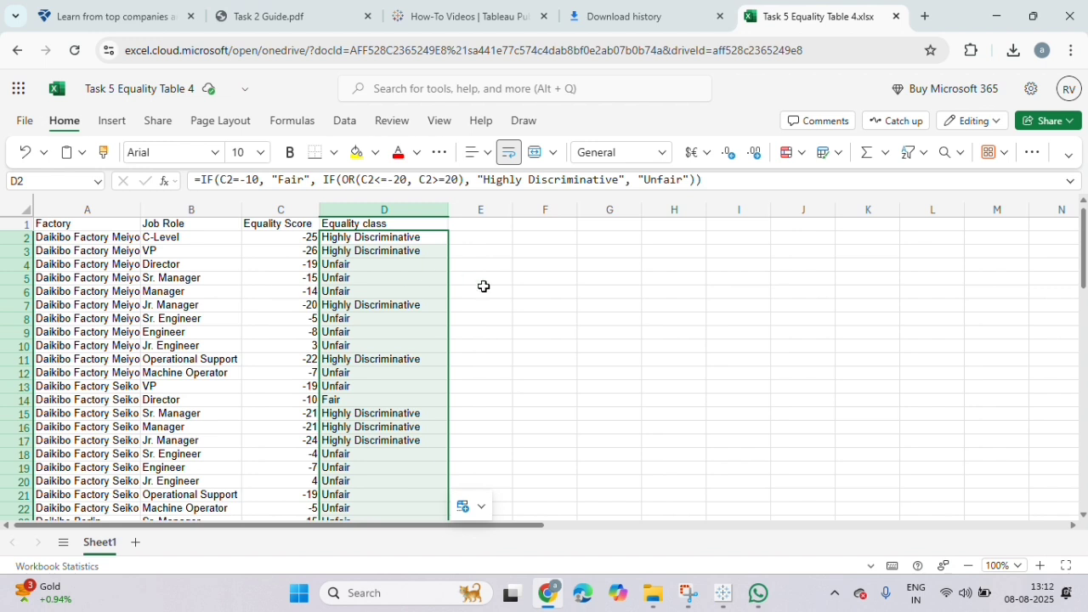
Step: Download a copy of the completed Equality Table workbook
{"action": "left_click", "coordinate": [24, 119]}
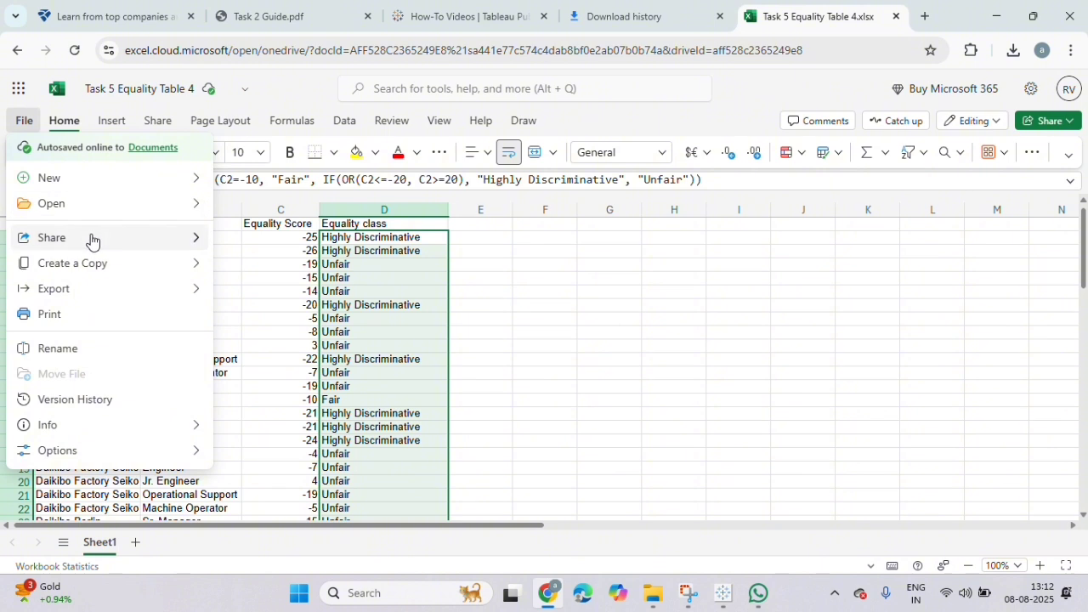
{"action": "left_click", "coordinate": [87, 263]}
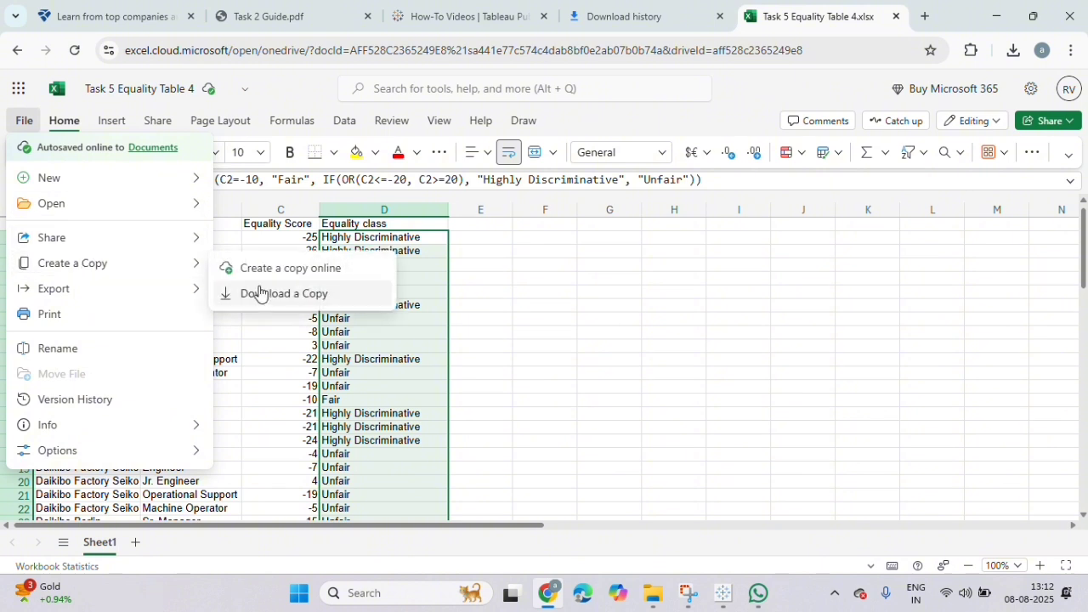
{"action": "left_click", "coordinate": [262, 294]}
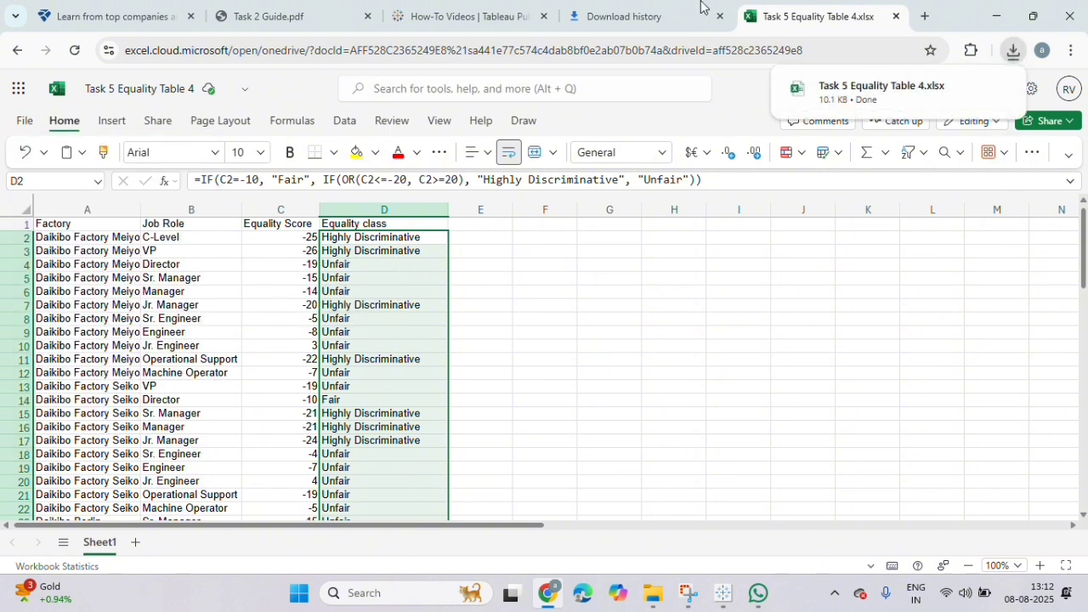
Step: Return to Forage's Task Two page and submit Task 5 Equality Table 4.xlsx as the Equality Table
{"action": "left_click", "coordinate": [138, 16]}
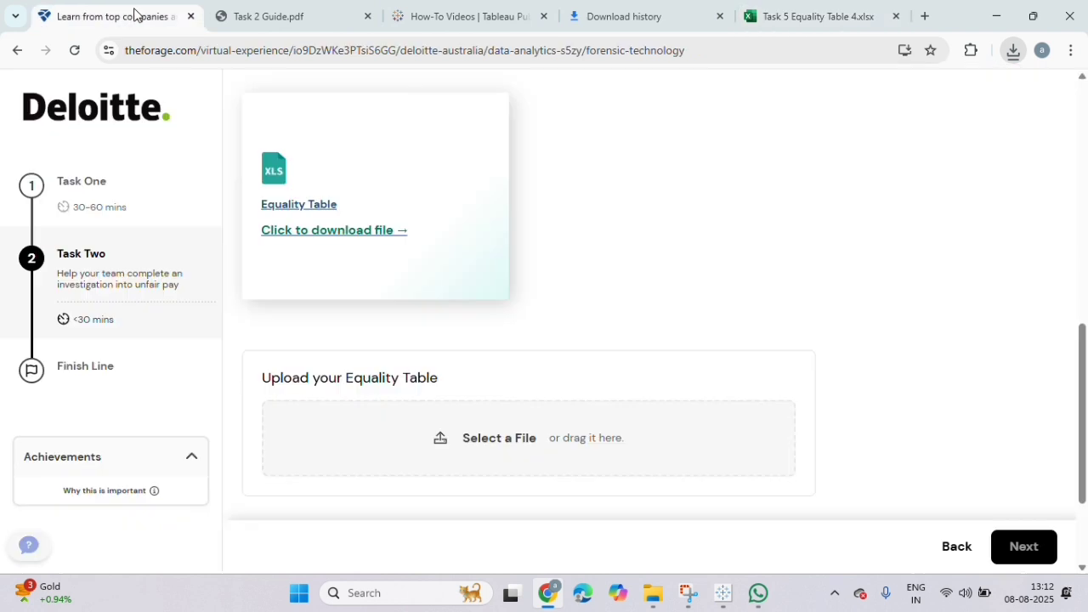
{"action": "scroll", "coordinate": [636, 382], "scroll_direction": "down", "scroll_amount": 1}
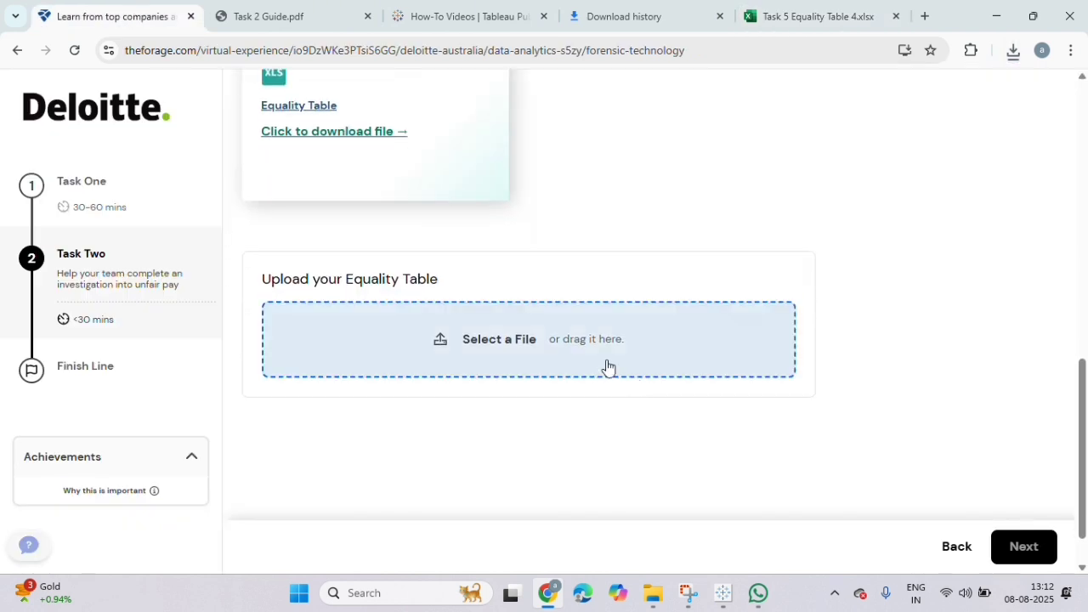
{"action": "left_click", "coordinate": [443, 365]}
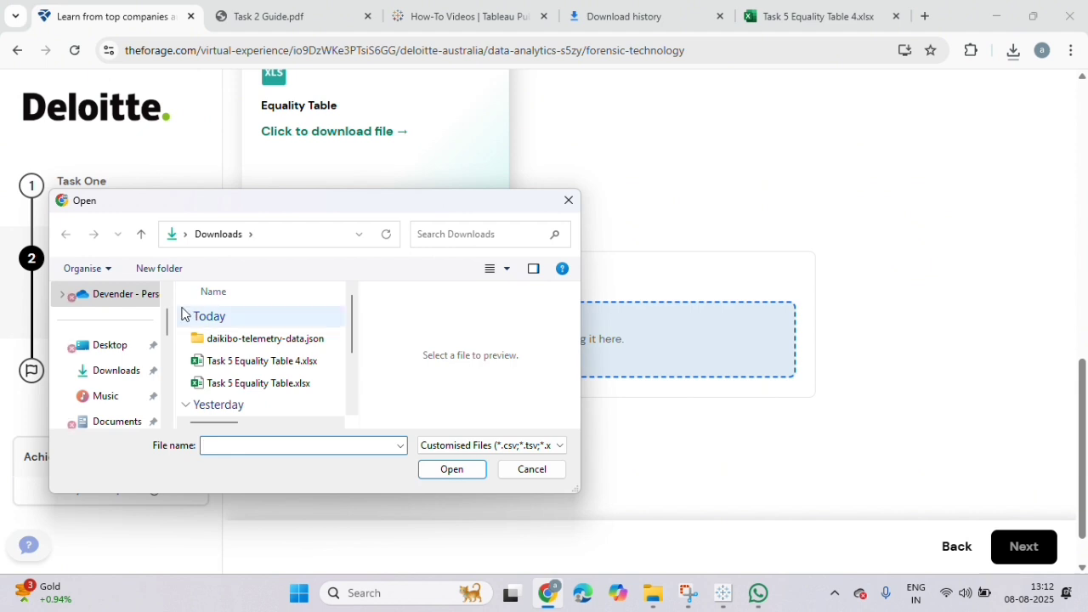
{"action": "left_click", "coordinate": [259, 367]}
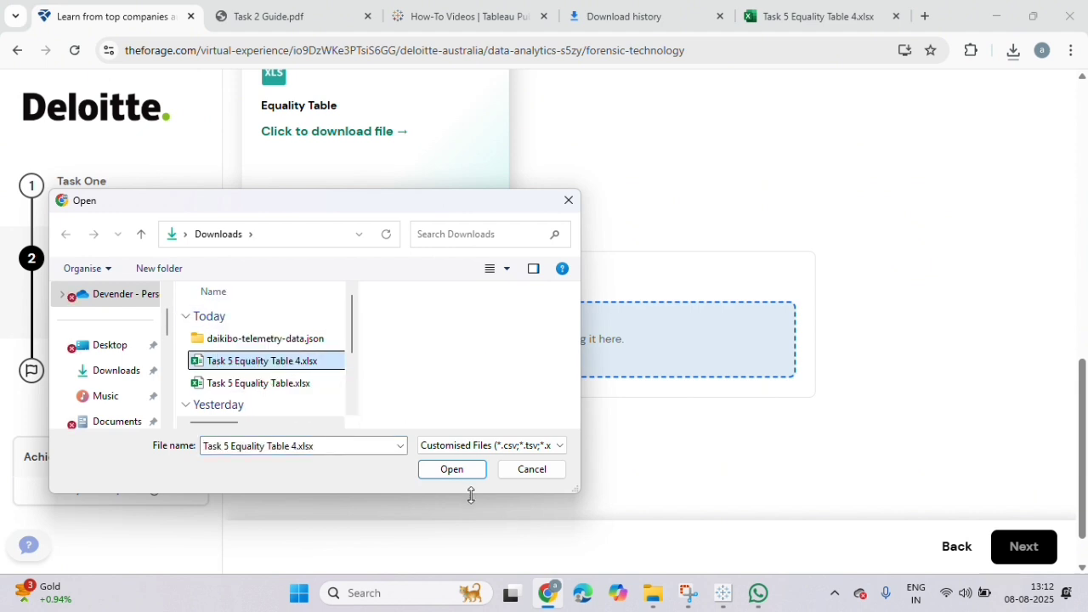
{"action": "left_click", "coordinate": [456, 472]}
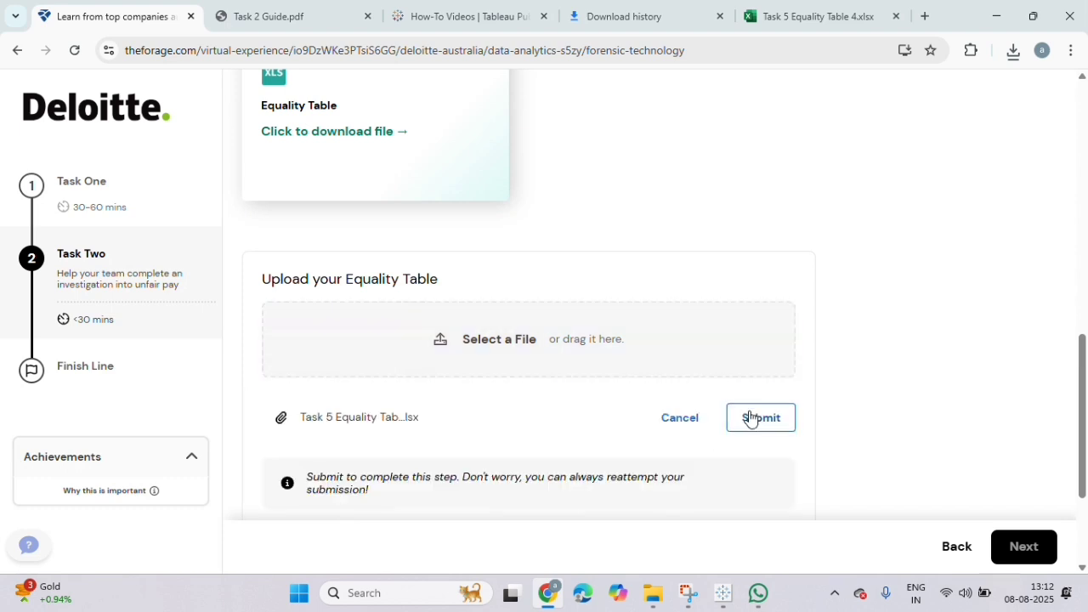
{"action": "left_click", "coordinate": [750, 418]}
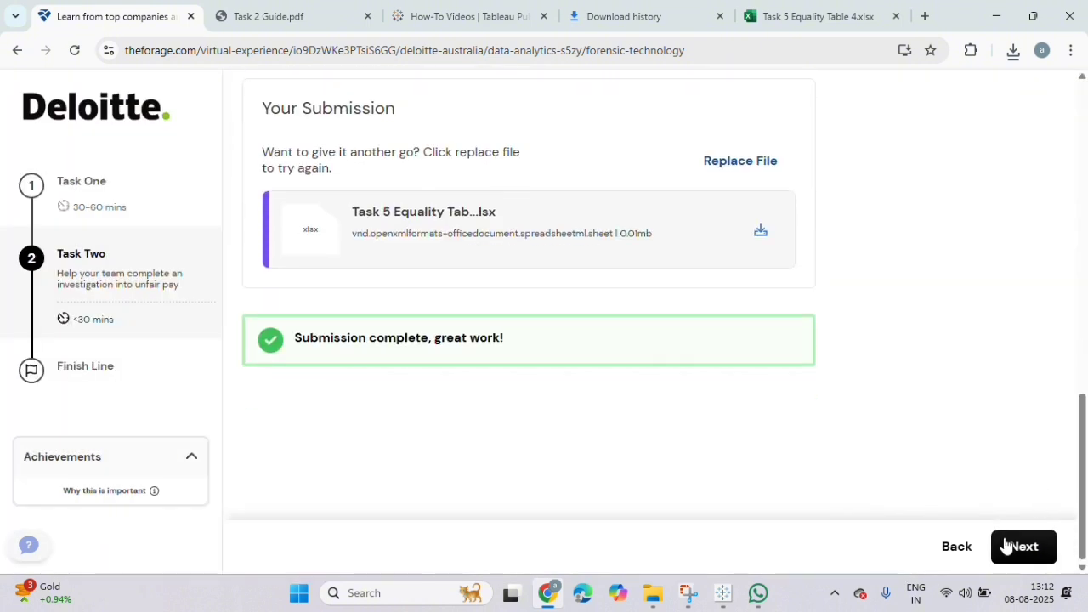
Step: Complete Task Two past the example answer, rate its content "It was great!" and continue to the Finish Line
{"action": "left_click", "coordinate": [1014, 546]}
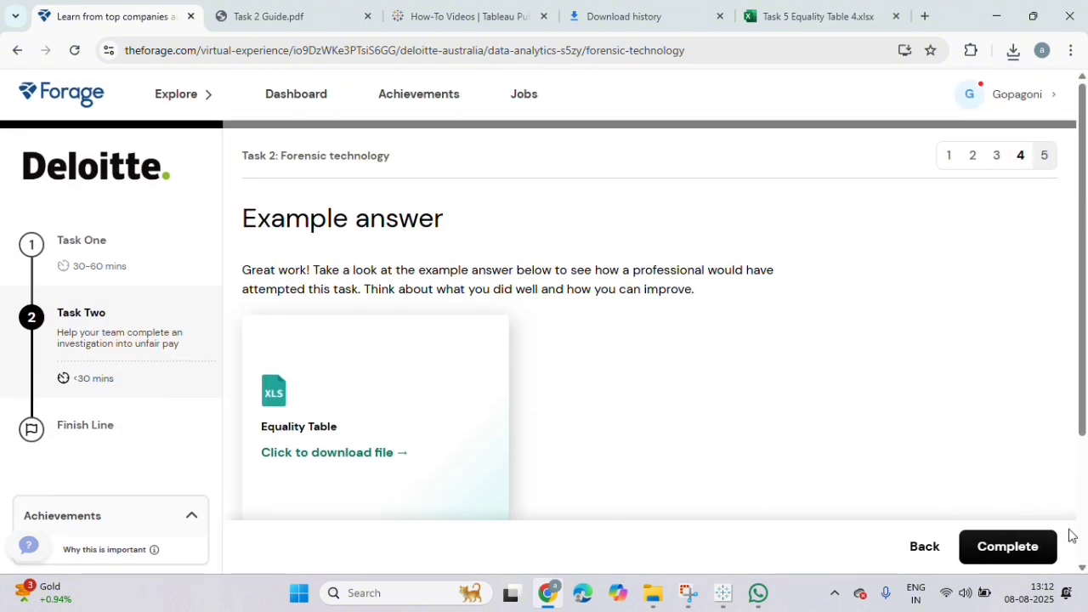
{"action": "left_click", "coordinate": [1001, 563]}
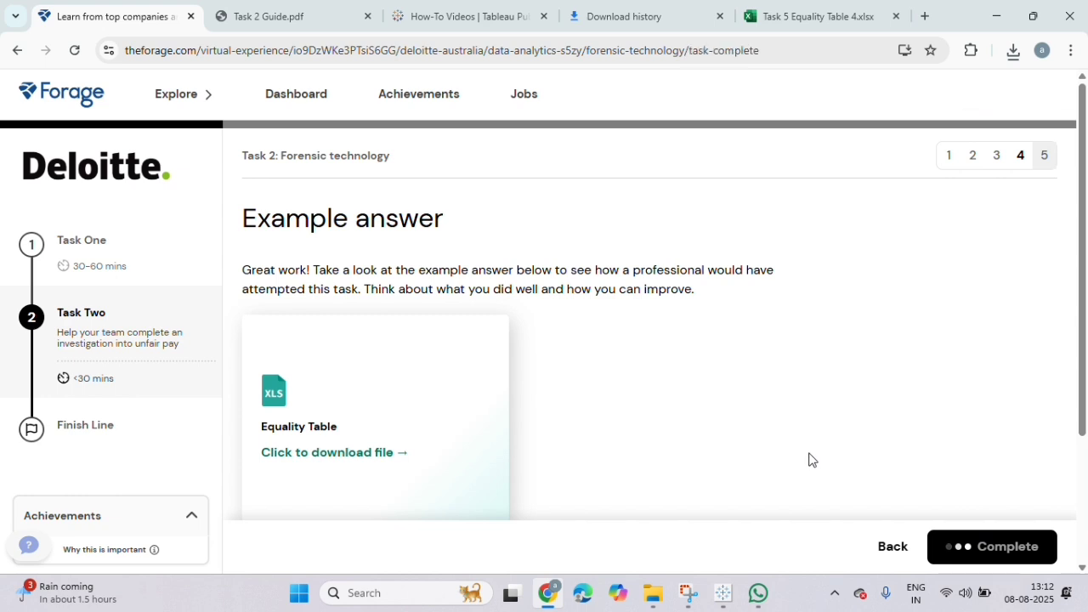
{"action": "scroll", "coordinate": [809, 451], "scroll_direction": "down", "scroll_amount": 3}
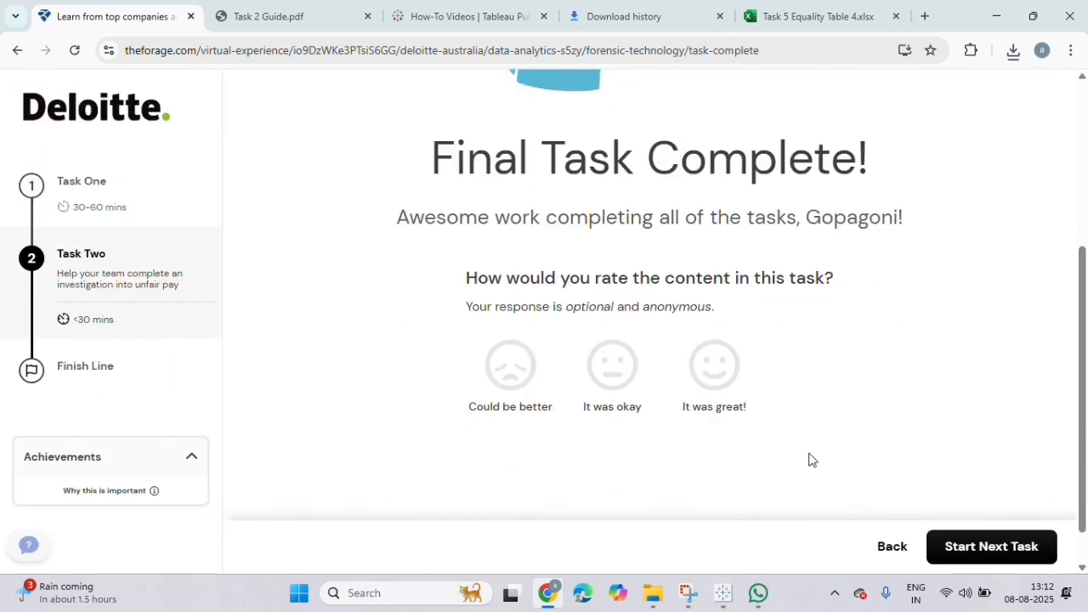
{"action": "left_click", "coordinate": [711, 367]}
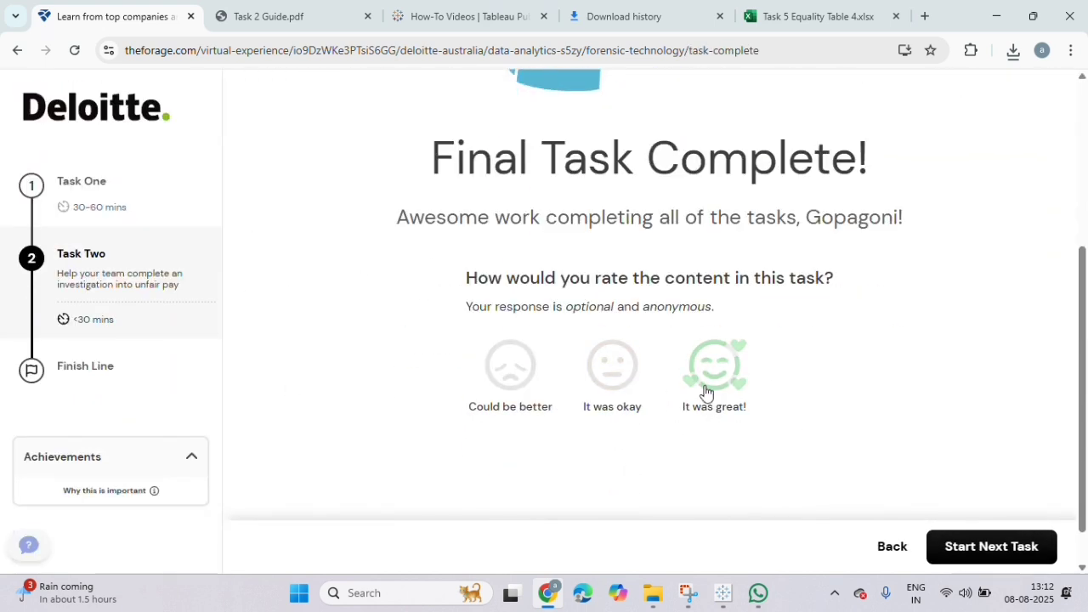
{"action": "left_click", "coordinate": [988, 550]}
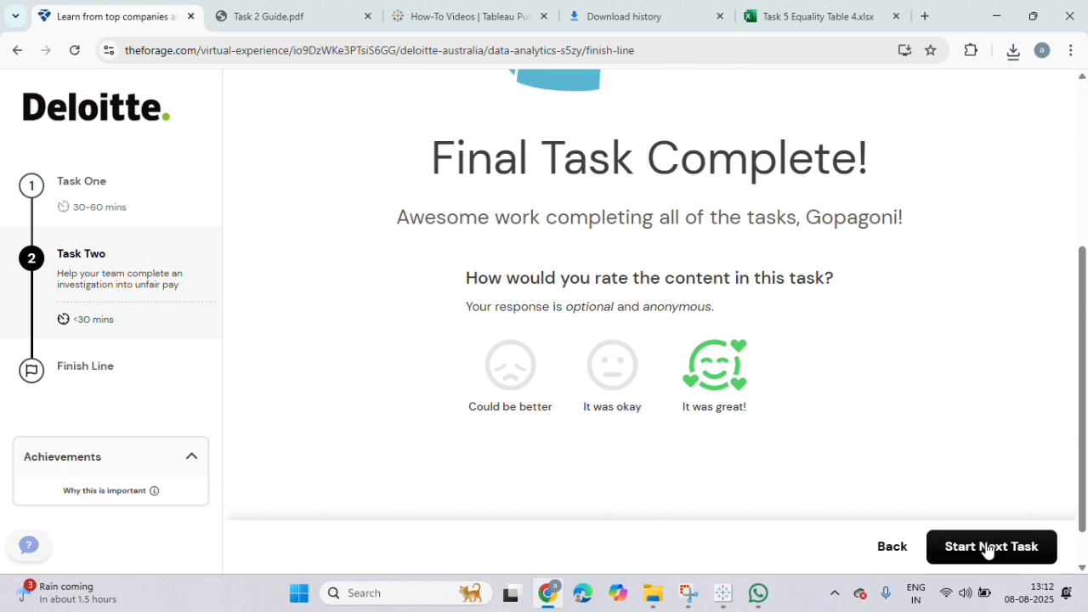
Step: Go through the Resume Snippet and Interview Tip pages and request the certificate
{"action": "scroll", "coordinate": [716, 416], "scroll_direction": "down", "scroll_amount": 3}
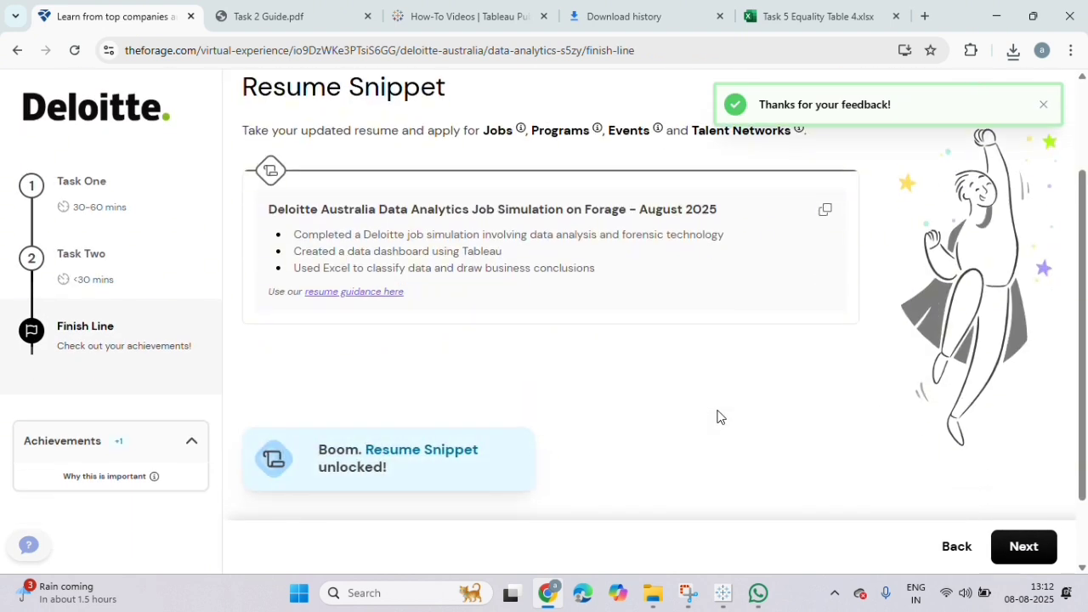
{"action": "left_click", "coordinate": [1014, 545]}
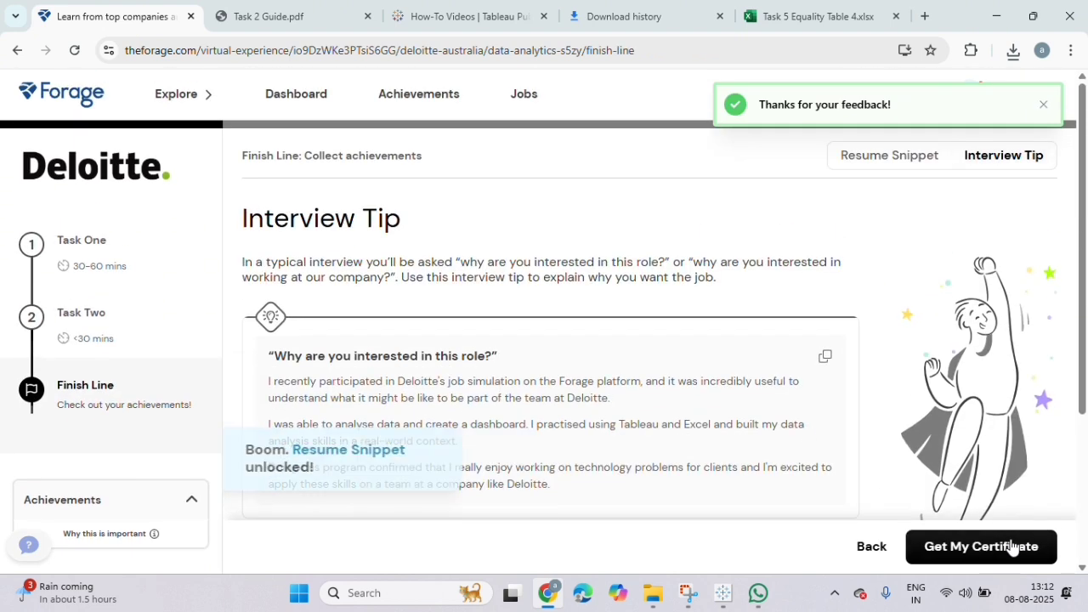
{"action": "scroll", "coordinate": [712, 476], "scroll_direction": "down", "scroll_amount": 1}
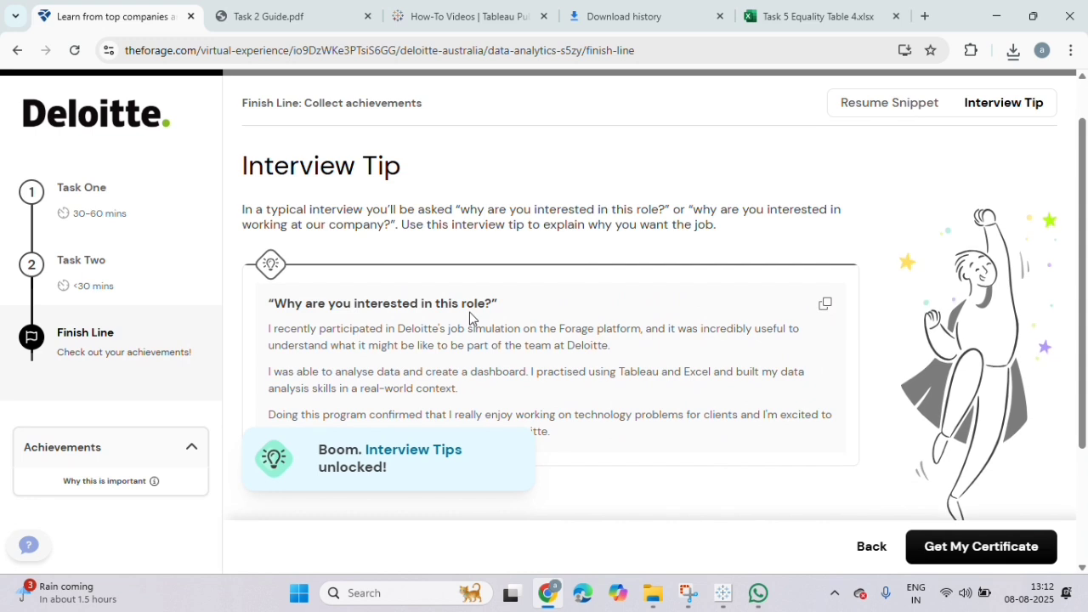
{"action": "left_click", "coordinate": [985, 548]}
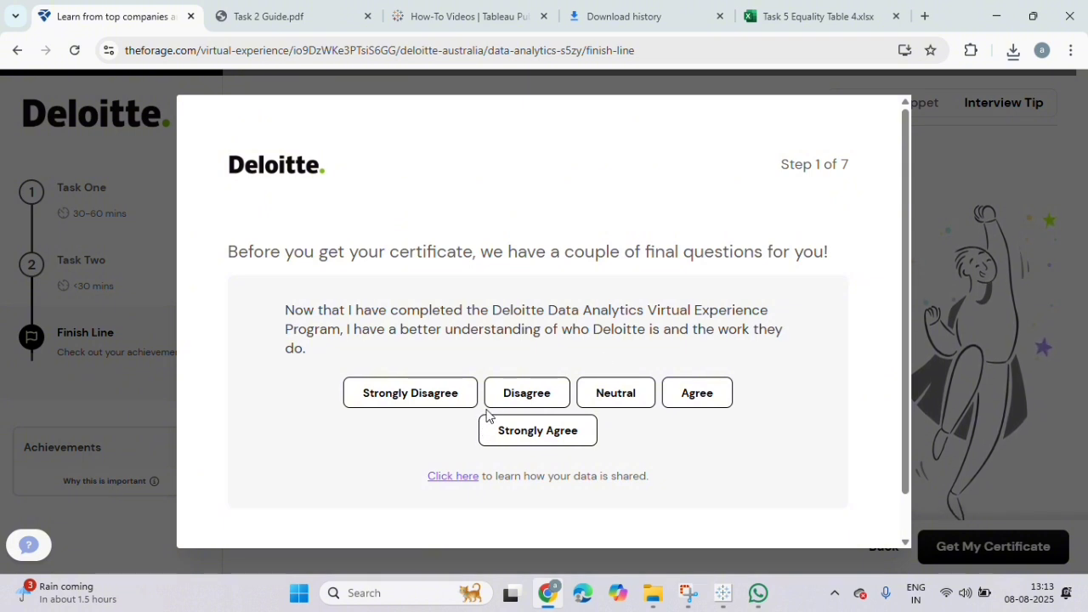
Step: Answer "Neutral" to the first four pre-certificate survey questions and continue to the program experience rating
{"action": "left_click", "coordinate": [633, 398]}
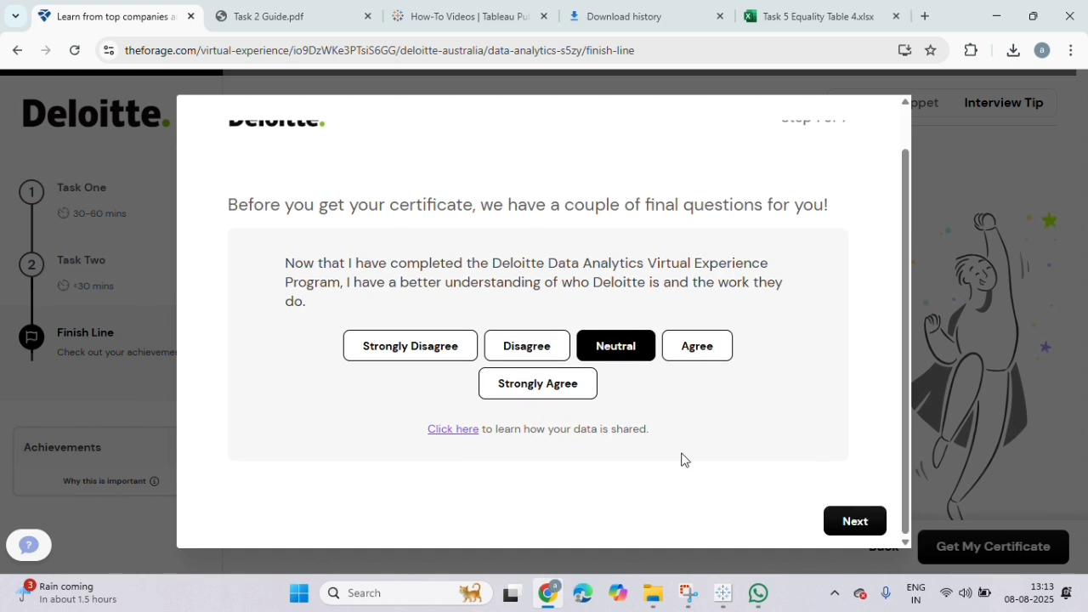
{"action": "left_click", "coordinate": [856, 523]}
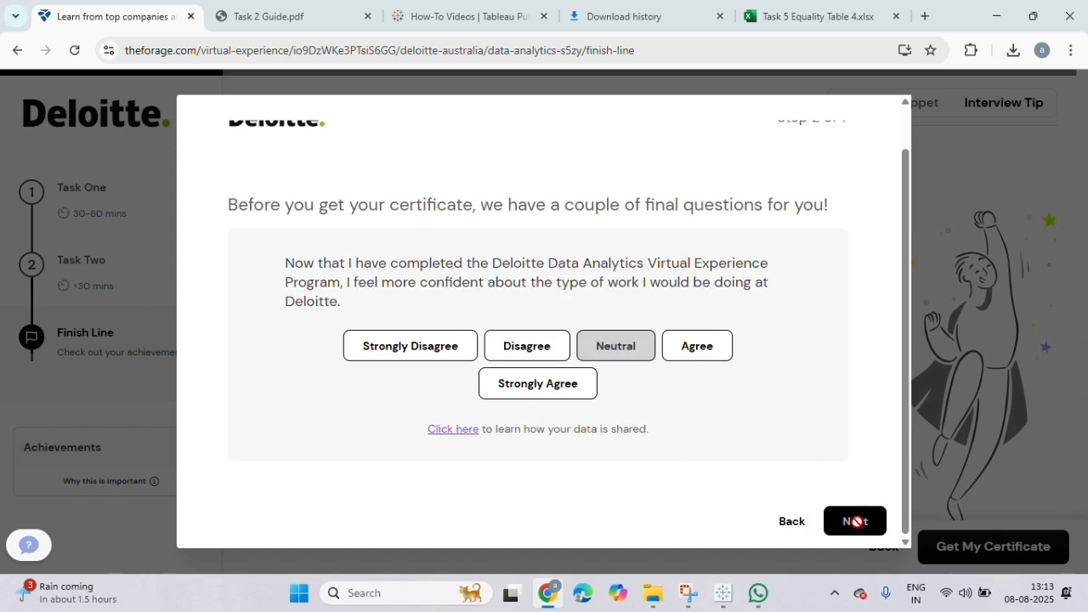
{"action": "left_click", "coordinate": [624, 349]}
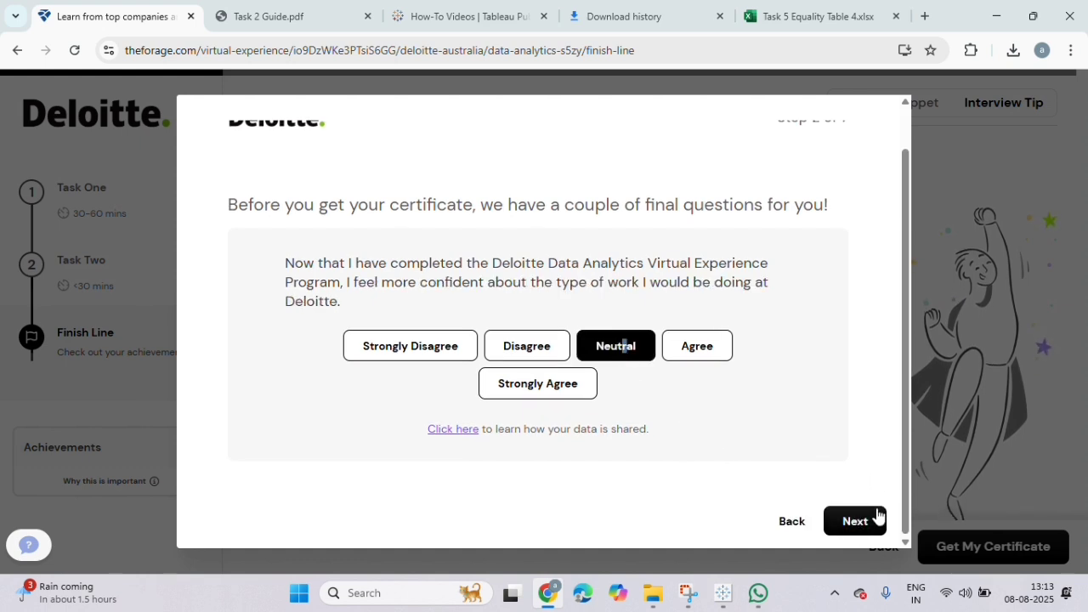
{"action": "left_click", "coordinate": [871, 525]}
{"action": "left_click", "coordinate": [622, 345]}
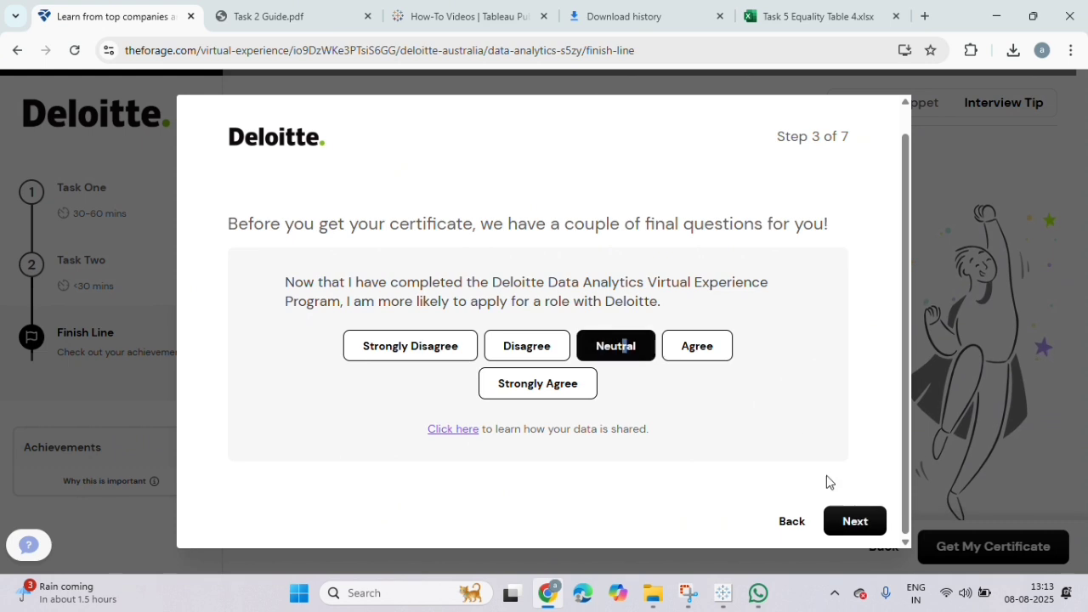
{"action": "left_click", "coordinate": [848, 523]}
{"action": "left_click", "coordinate": [624, 346]}
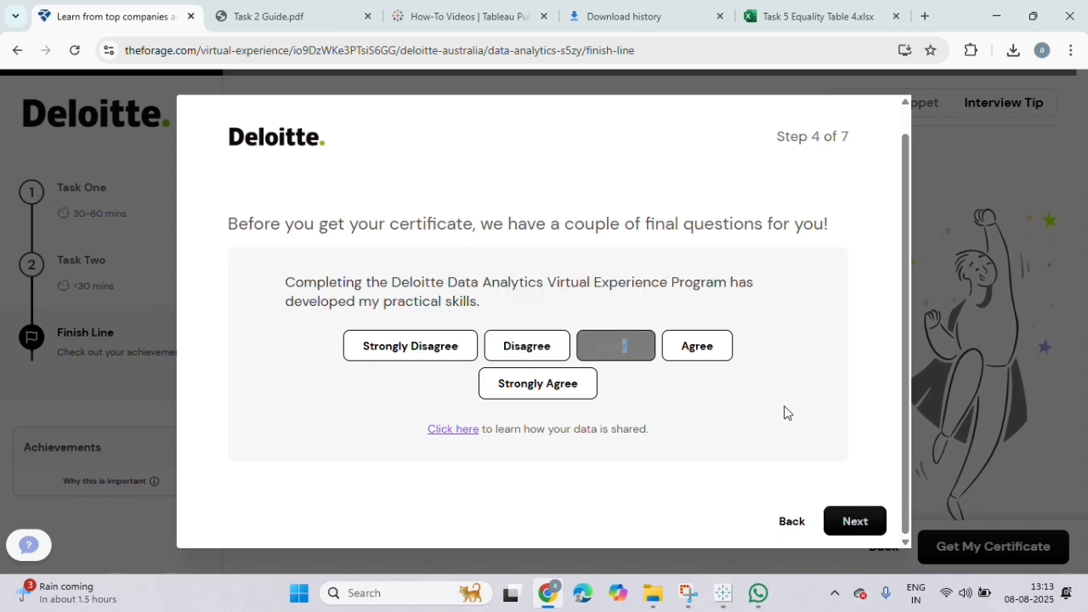
{"action": "left_click", "coordinate": [855, 520]}
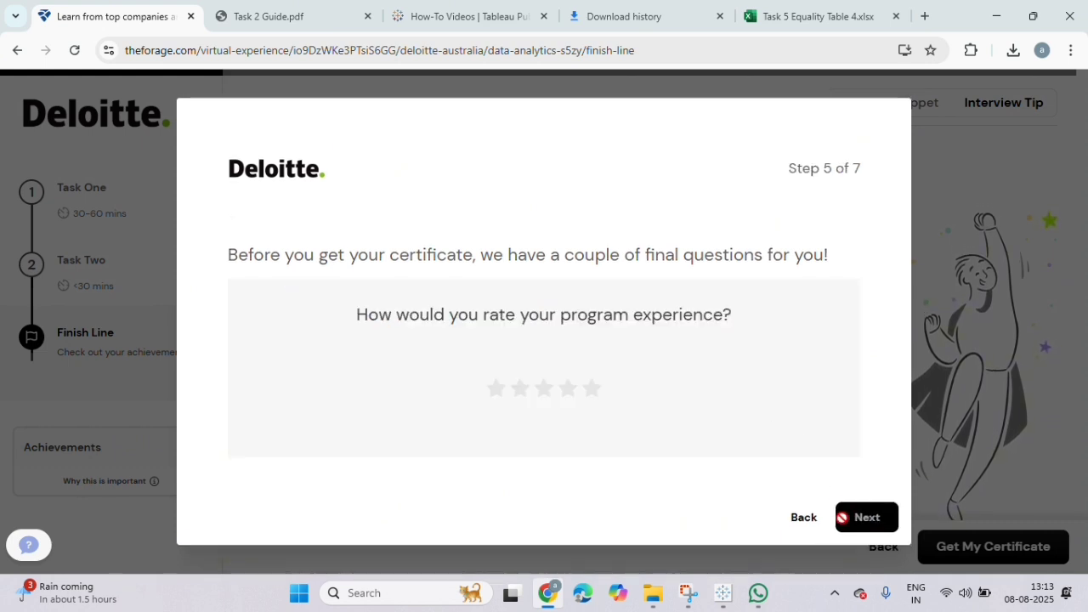
Step: Rate the program experience four stars and continue past the optional feedback questions, leaving both blank
{"action": "left_click", "coordinate": [568, 387]}
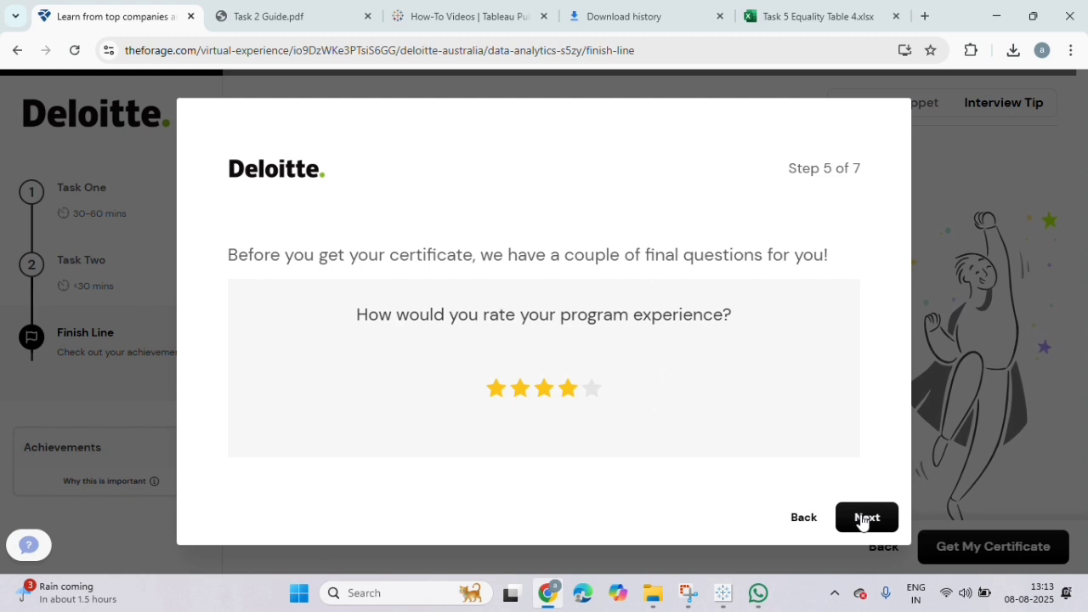
{"action": "left_click", "coordinate": [864, 518]}
{"action": "scroll", "coordinate": [792, 494], "scroll_direction": "down", "scroll_amount": 2}
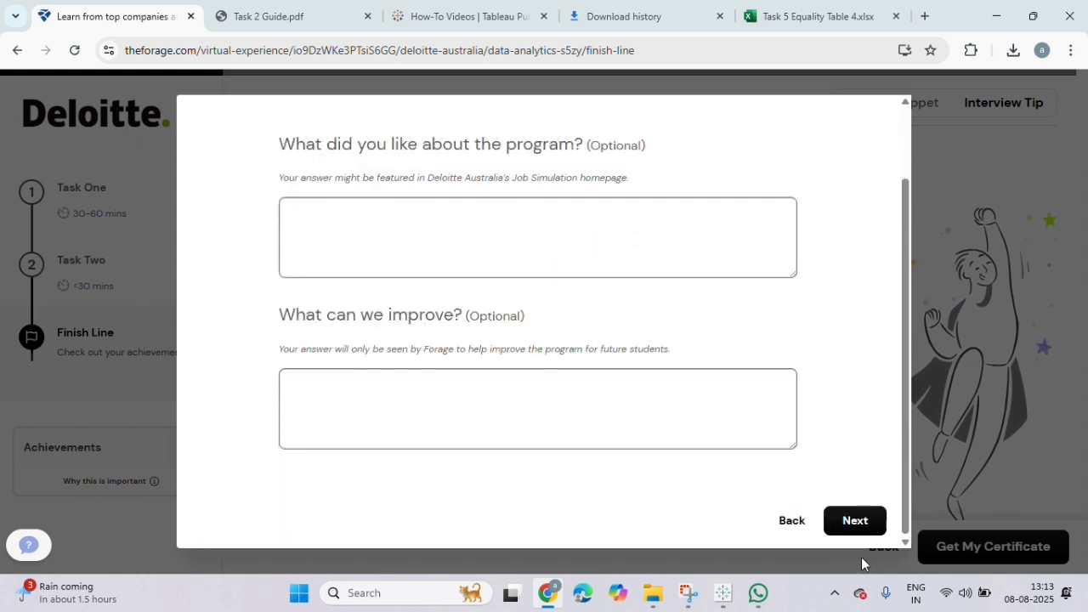
{"action": "left_click", "coordinate": [855, 522]}
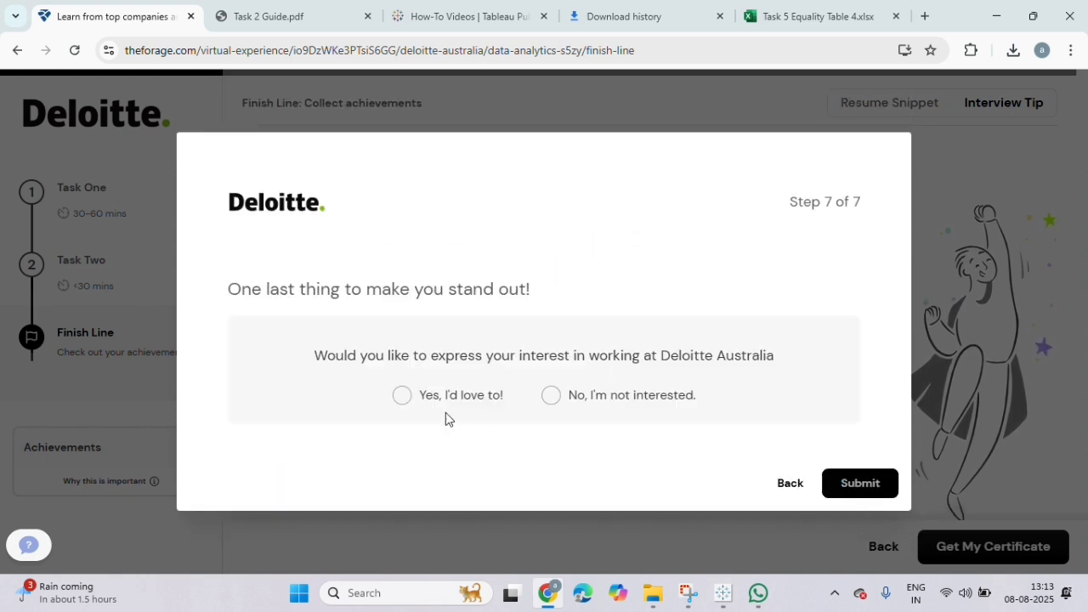
Step: Answer "Yes, I'd love to!" to expressing interest in working at Deloitte Australia and submit the survey
{"action": "left_click", "coordinate": [423, 399]}
{"action": "left_click", "coordinate": [838, 488]}
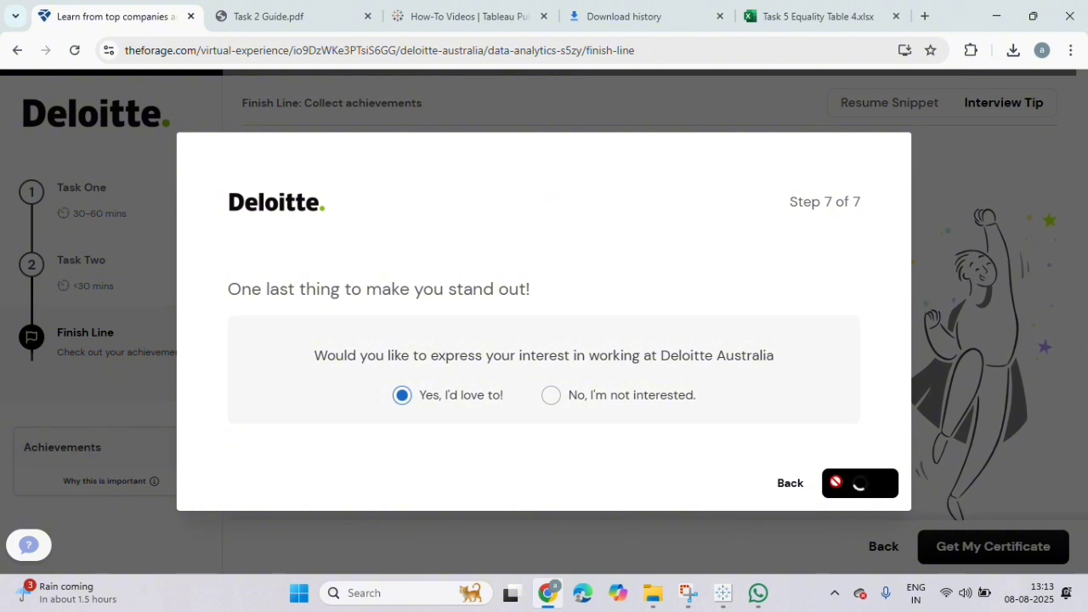
{"action": "scroll", "coordinate": [553, 372], "scroll_direction": "down", "scroll_amount": 2}
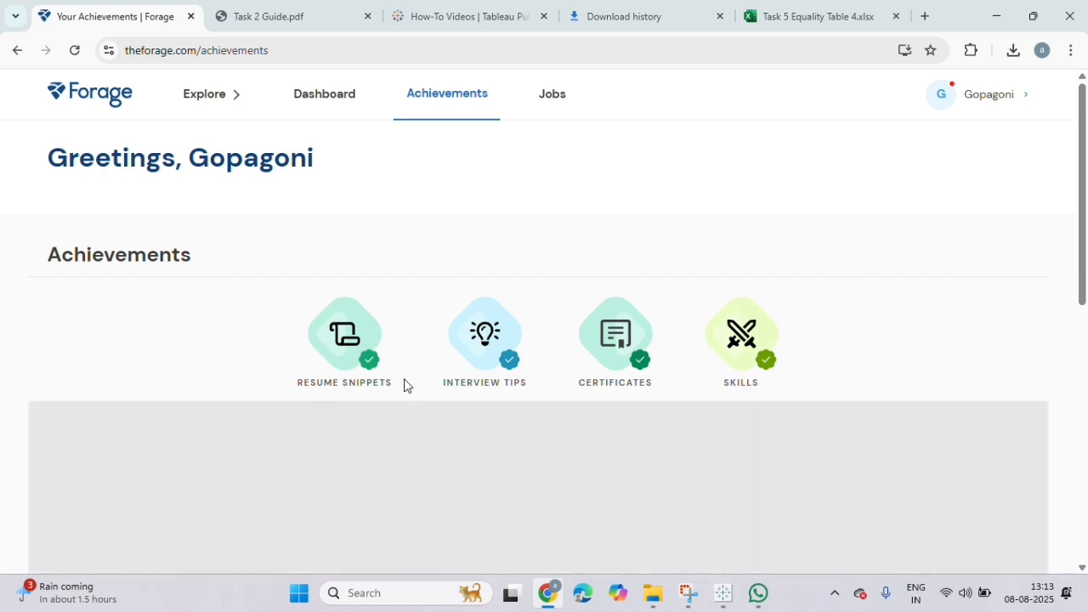
Step: Open the Certificate entry under the Deloitte Data Analytics achievements, get its PDF version and view the whole certificate page
{"action": "scroll", "coordinate": [406, 389], "scroll_direction": "down", "scroll_amount": 1}
{"action": "scroll", "coordinate": [407, 389], "scroll_direction": "up", "scroll_amount": 1}
{"action": "scroll", "coordinate": [406, 390], "scroll_direction": "down", "scroll_amount": 4}
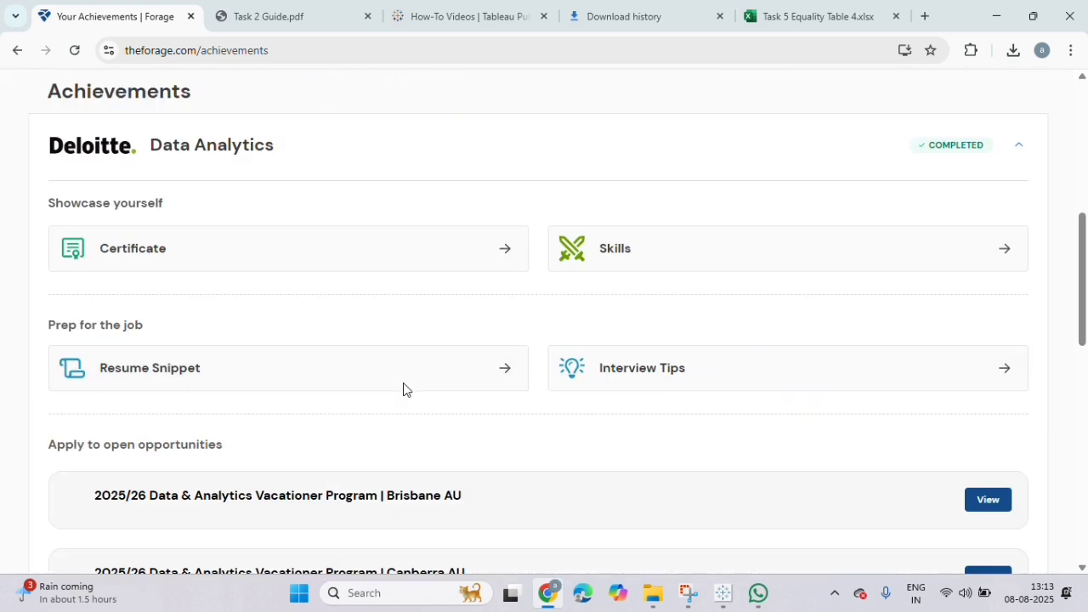
{"action": "left_click", "coordinate": [236, 243]}
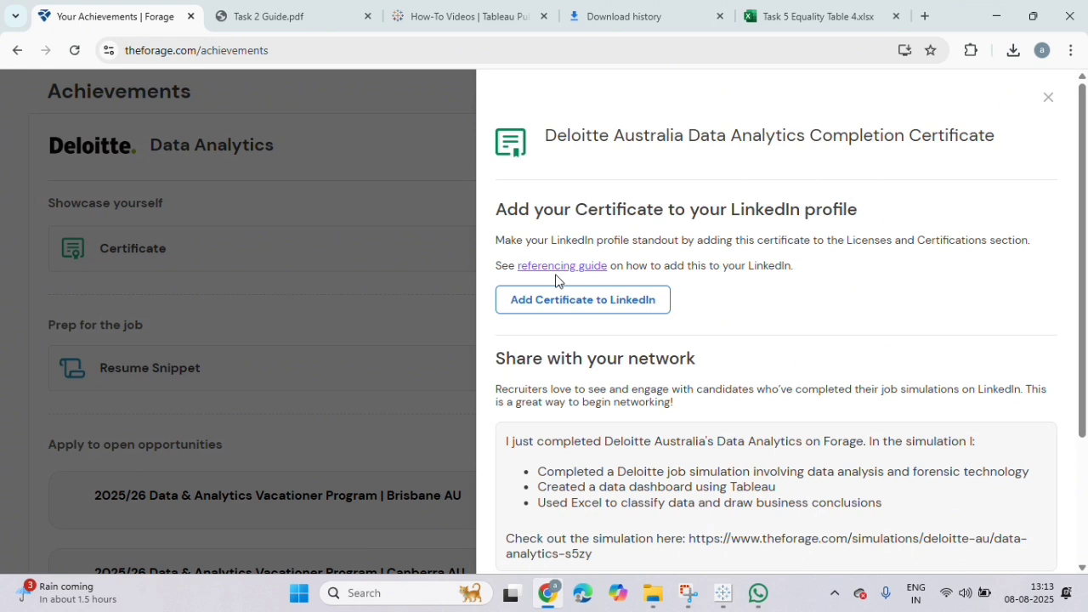
{"action": "scroll", "coordinate": [595, 292], "scroll_direction": "down", "scroll_amount": 2}
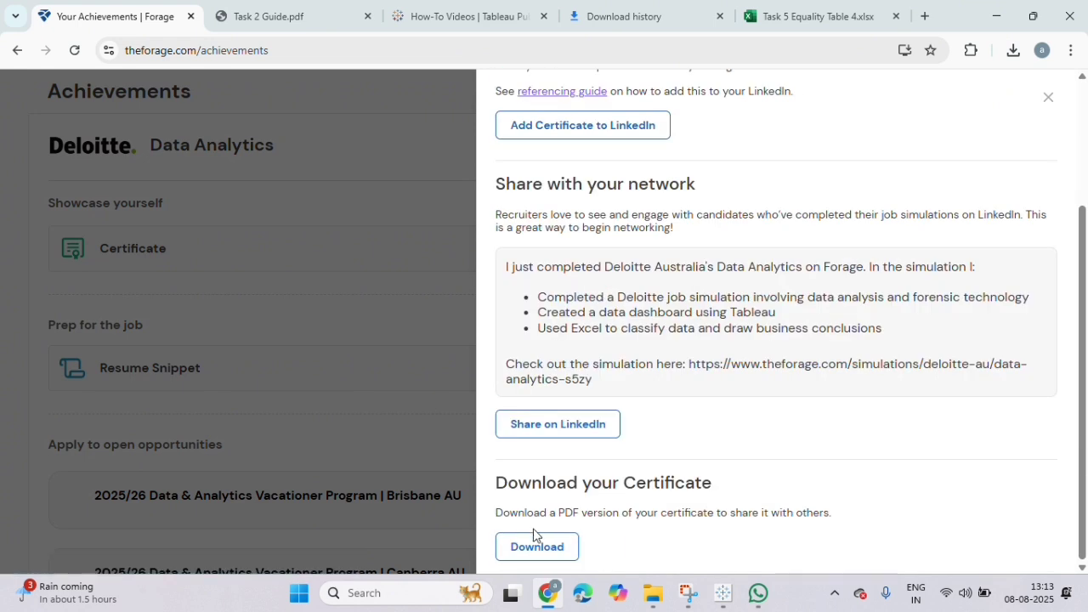
{"action": "left_click", "coordinate": [538, 548]}
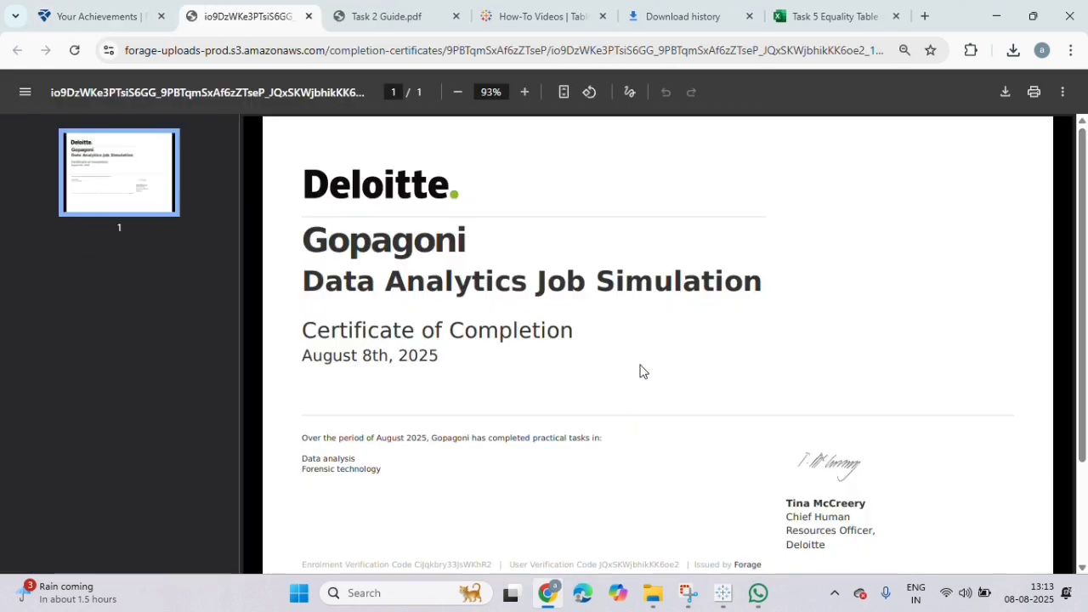
{"action": "scroll", "coordinate": [500, 387], "scroll_direction": "down", "scroll_amount": 4}
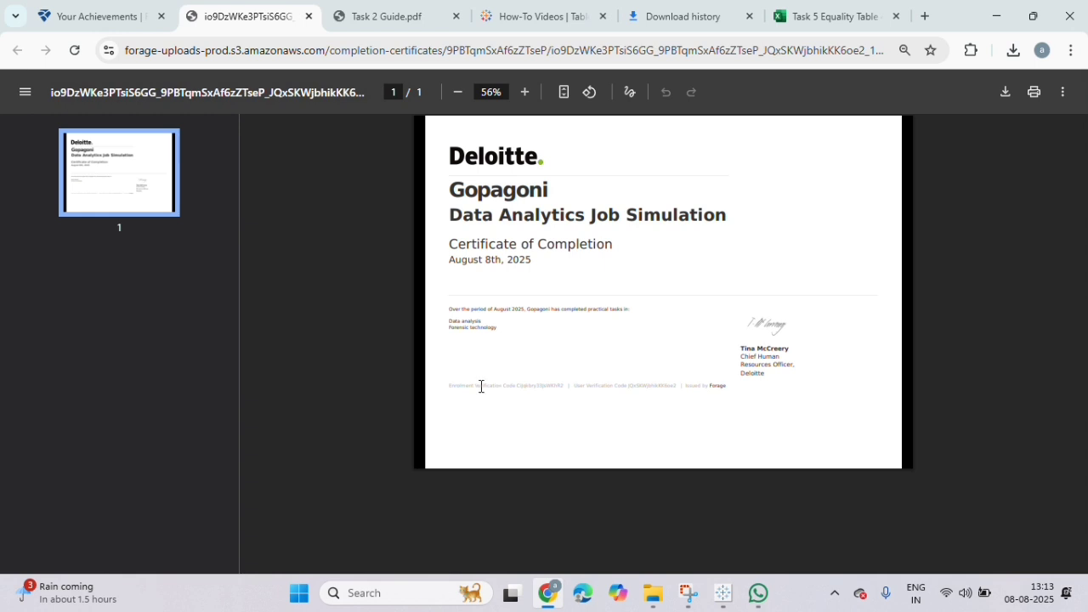